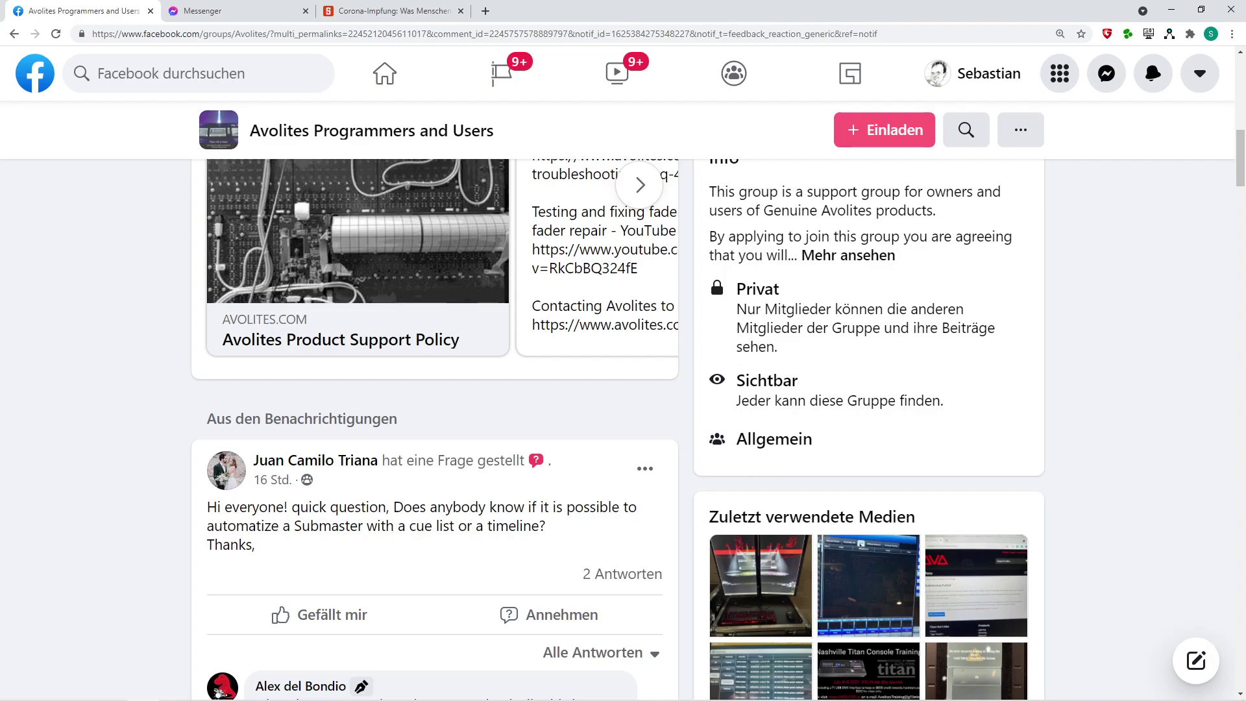
Read the Facebook group question about automating a submaster with a cue list or timeline, including its replies.
{"action": "key", "text": "alt+Tab"}
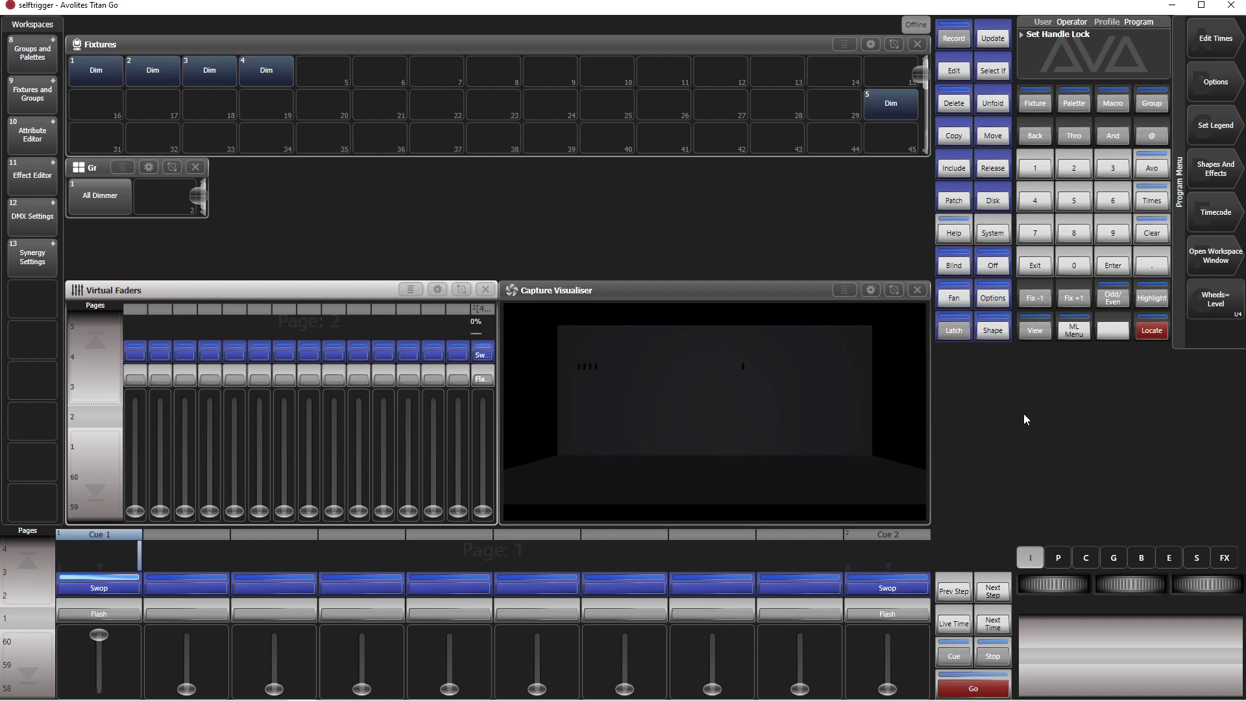
{"action": "key", "text": "alt+Tab"}
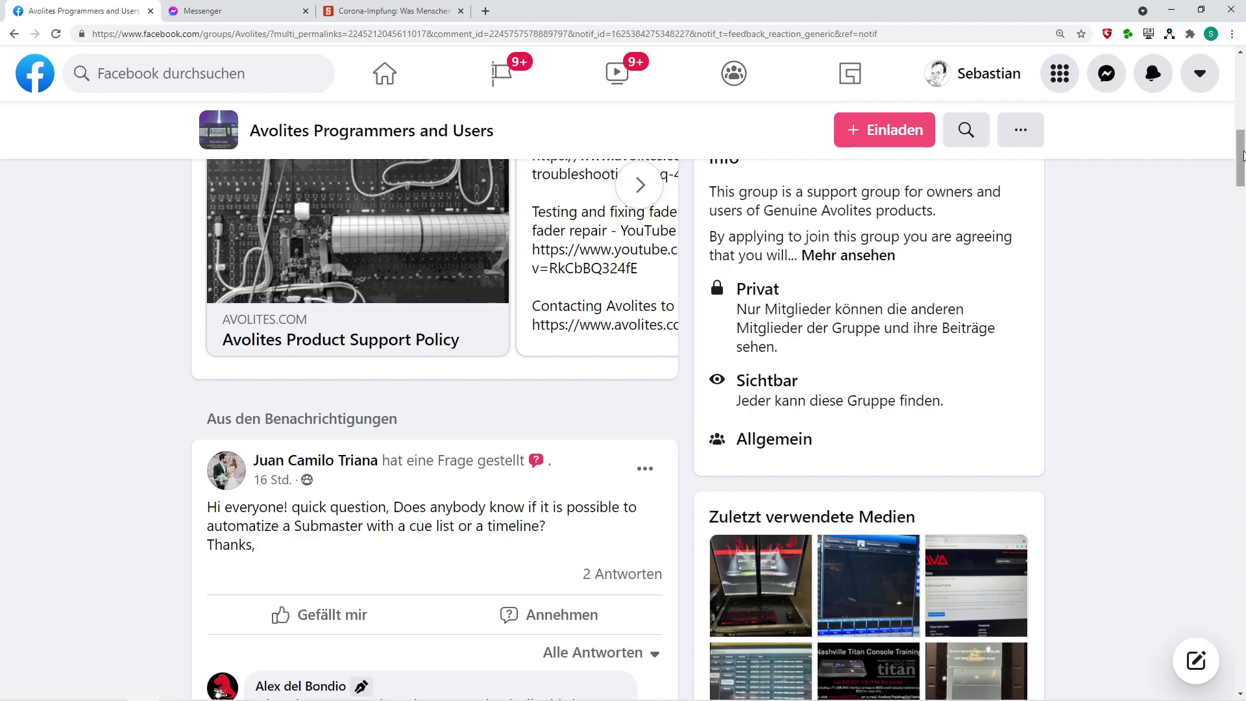
{"action": "left_click_drag", "start_coordinate": [1242, 158], "coordinate": [1244, 243]}
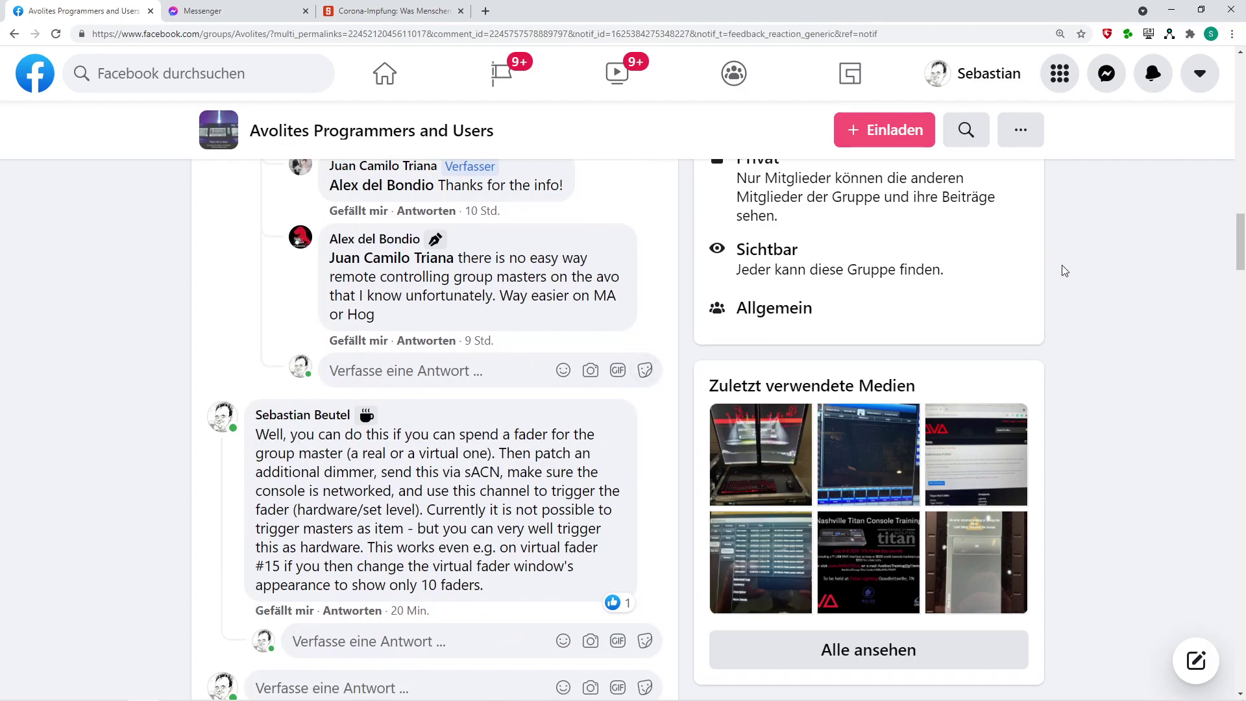
Switch to Avolites Titan Go and test the Cue 2 fader by raising it to full and bringing it back to zero.
{"action": "key", "text": "alt+Tab"}
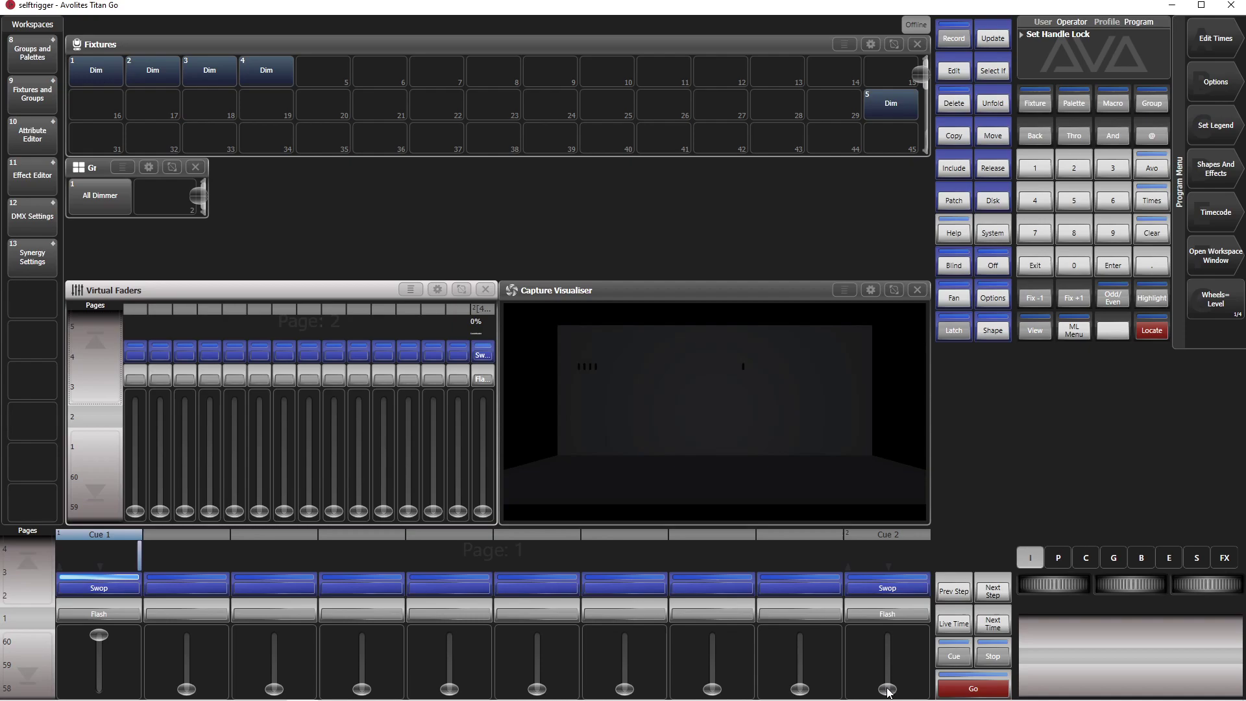
{"action": "left_click_drag", "start_coordinate": [888, 689], "coordinate": [883, 636]}
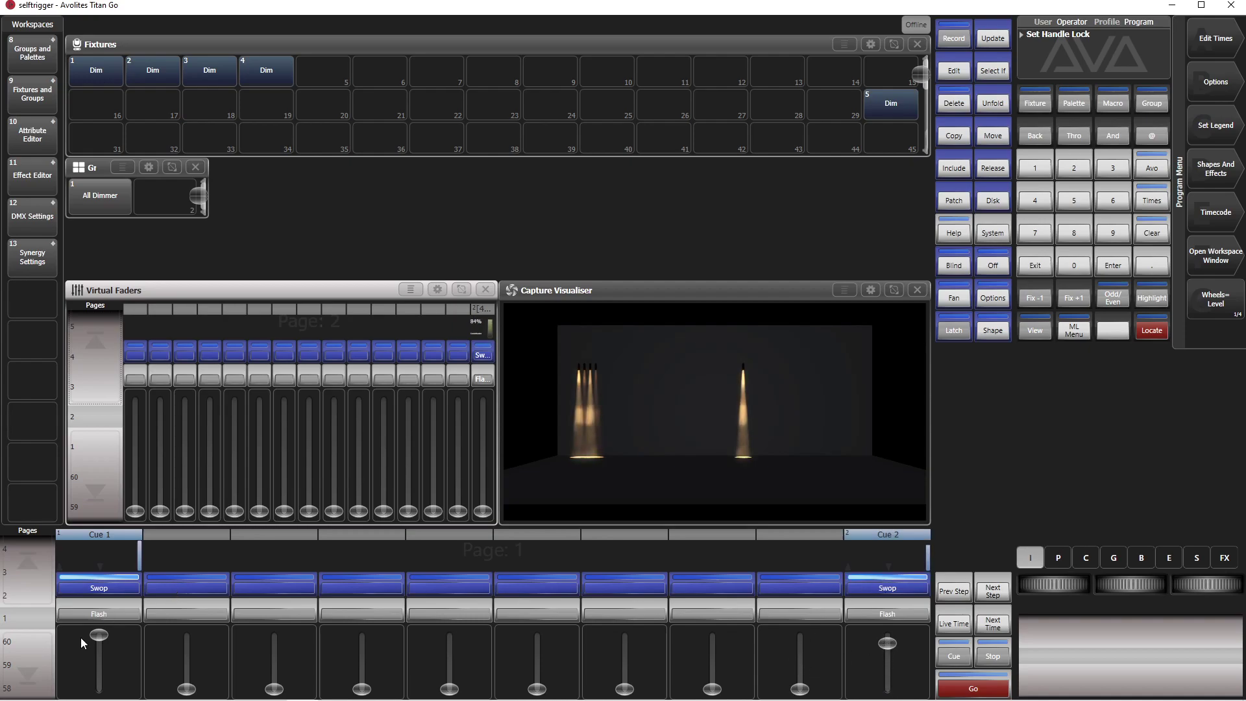
{"action": "mouse_move", "coordinate": [95, 635]}
{"action": "left_mouse_down"}
{"action": "mouse_move", "coordinate": [99, 689]}
{"action": "mouse_move", "coordinate": [99, 635]}
{"action": "left_mouse_up"}
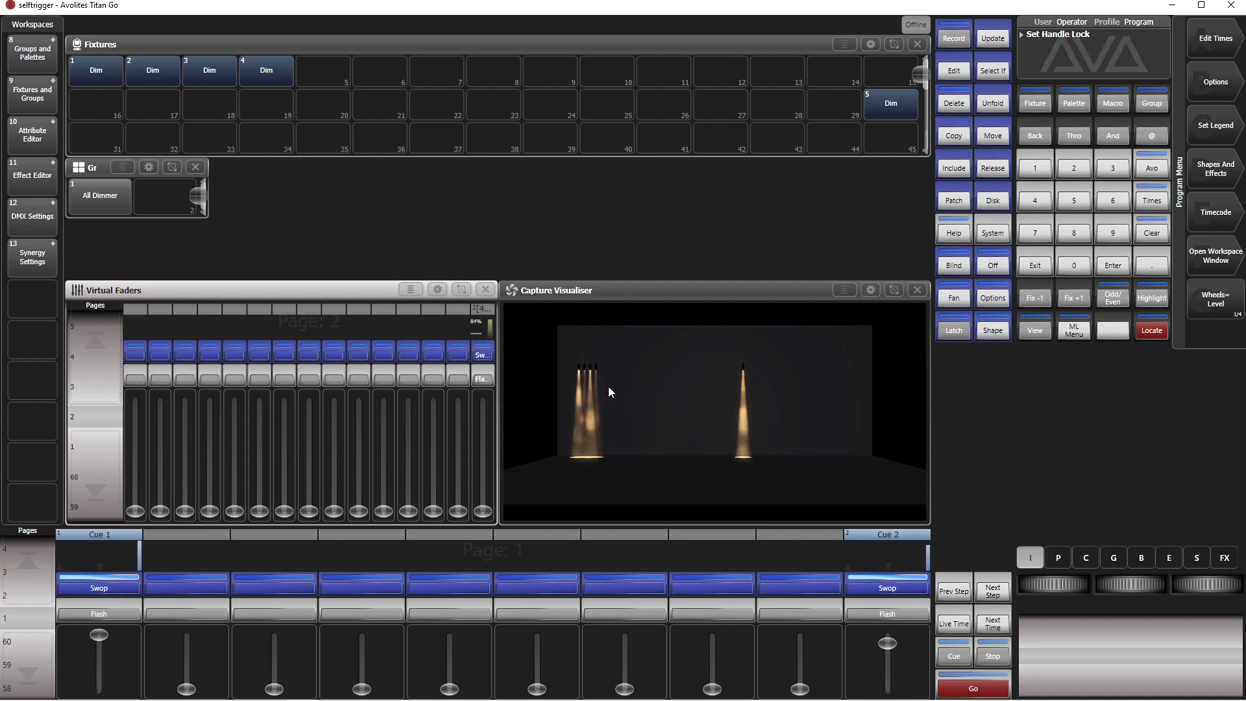
{"action": "left_click_drag", "start_coordinate": [887, 643], "coordinate": [893, 607]}
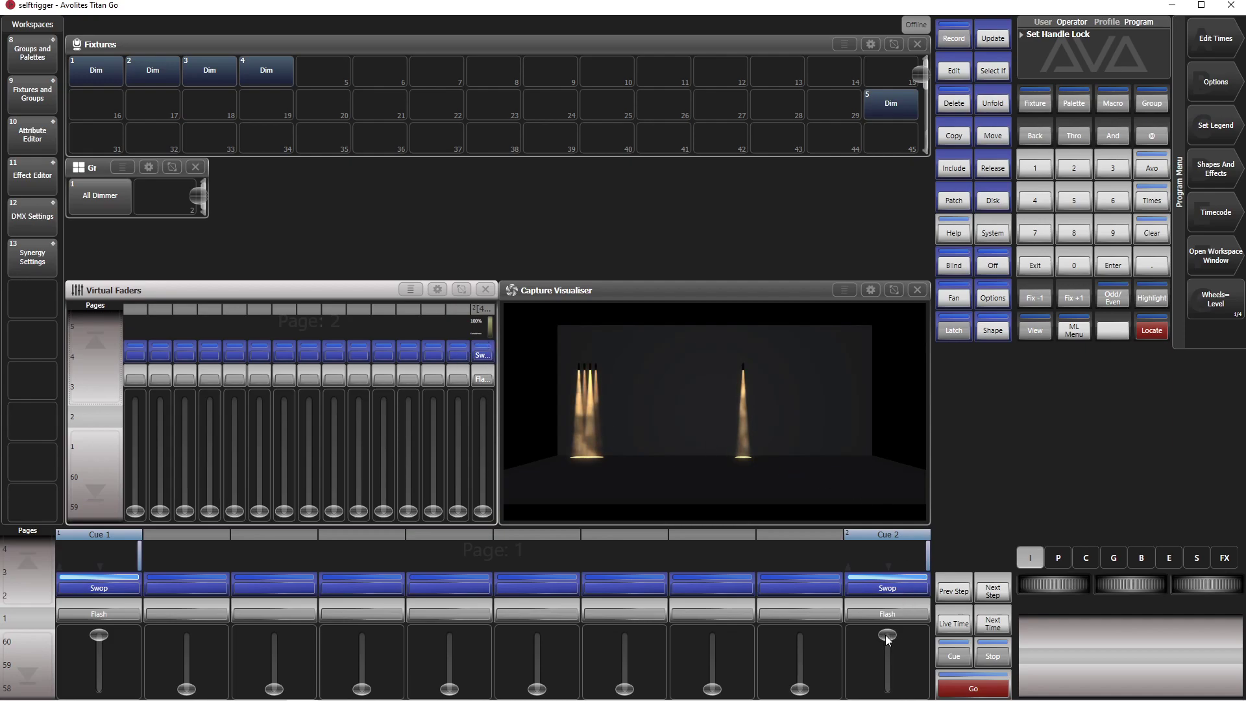
{"action": "left_click_drag", "start_coordinate": [887, 635], "coordinate": [888, 698]}
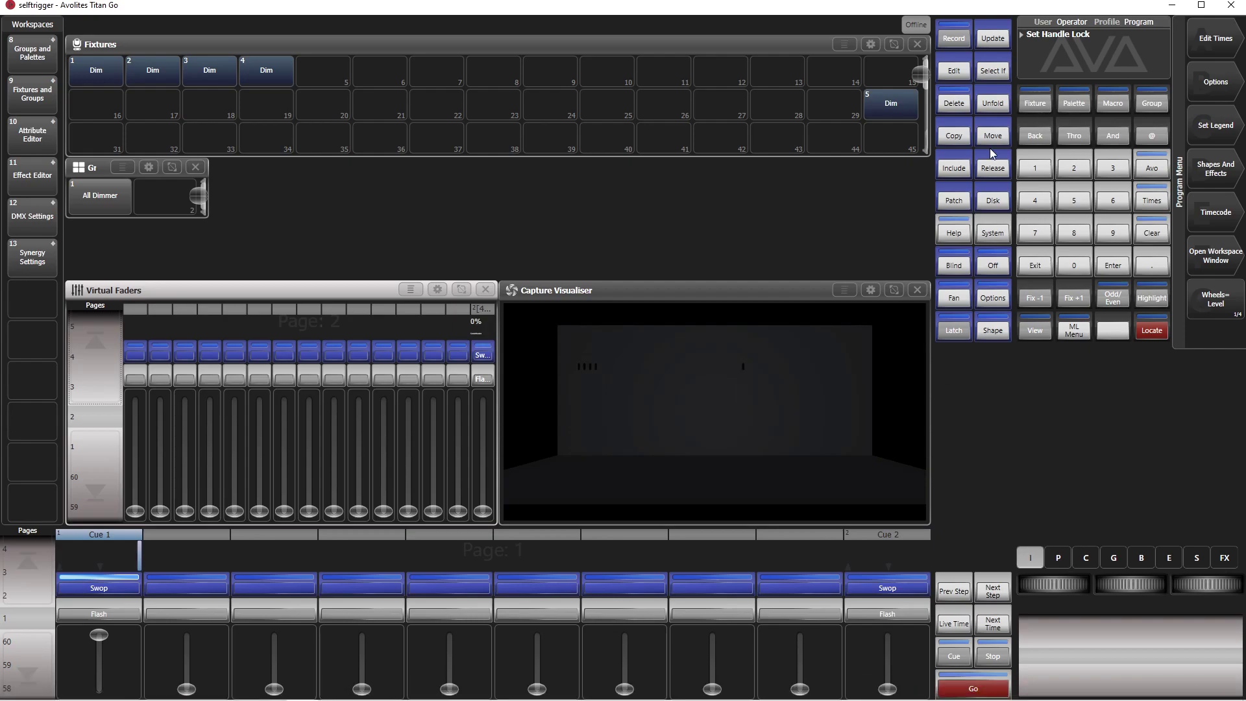
Create a new, empty show.
{"action": "left_click", "coordinate": [1000, 206]}
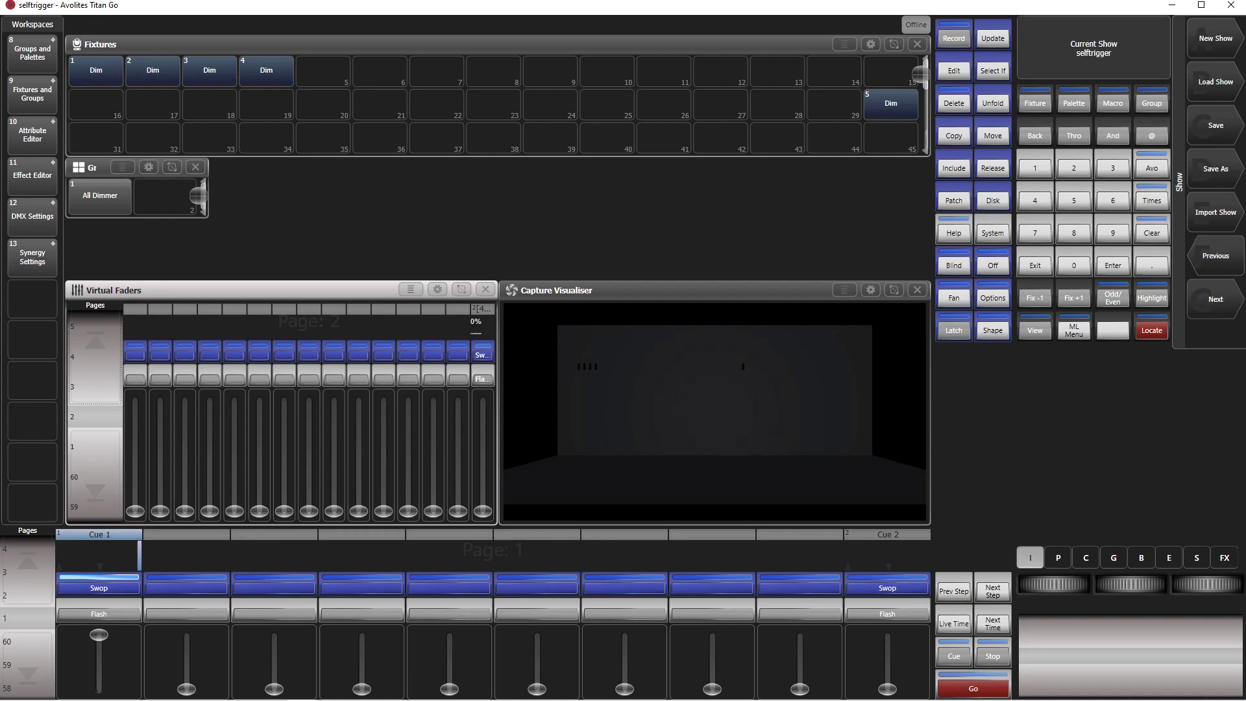
{"action": "left_click", "coordinate": [1210, 48]}
{"action": "left_click", "coordinate": [1210, 48]}
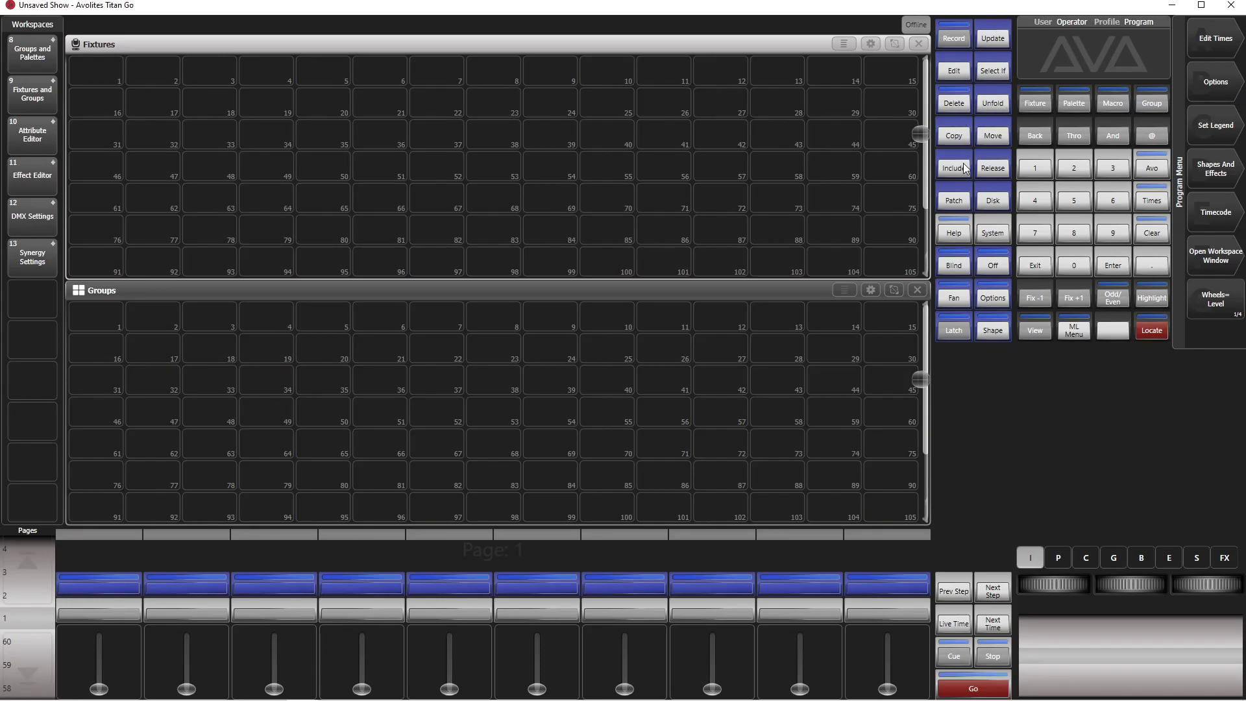
Patch four dimmers from DMX address 1 onto fixture handles 1 to 4, and one dimmer at address 250 onto handle 15.
{"action": "left_click", "coordinate": [950, 198]}
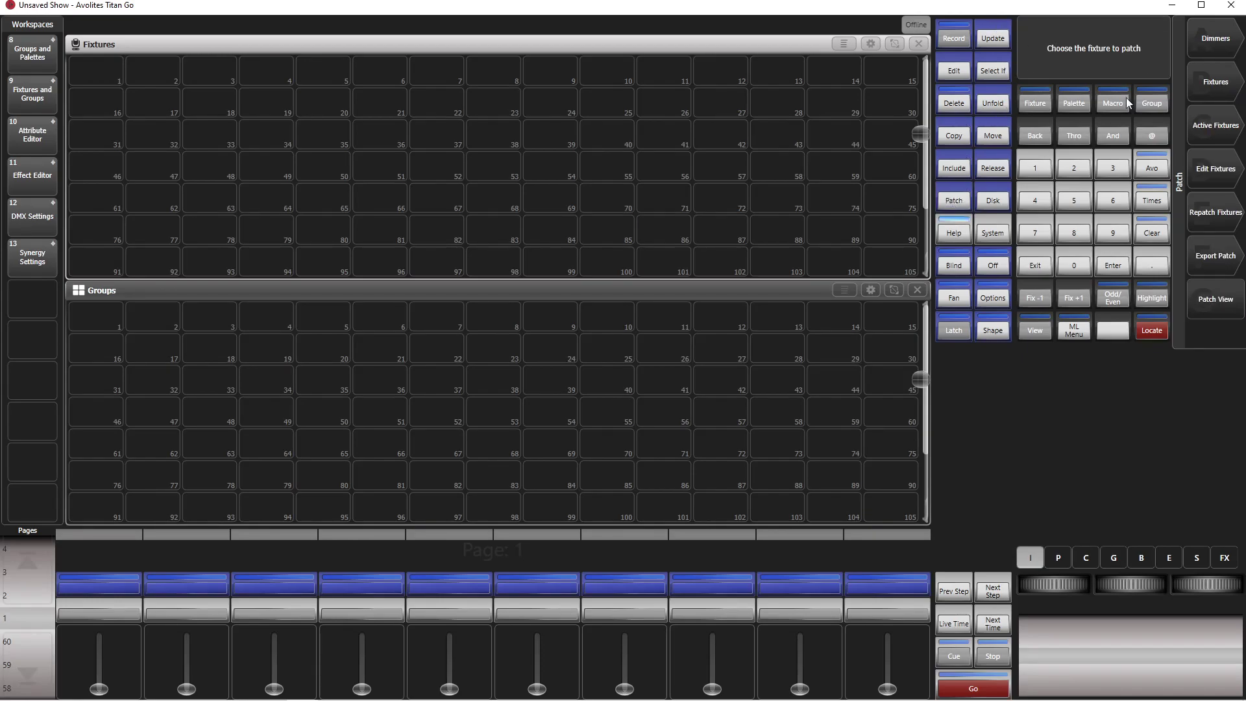
{"action": "left_click", "coordinate": [1224, 37]}
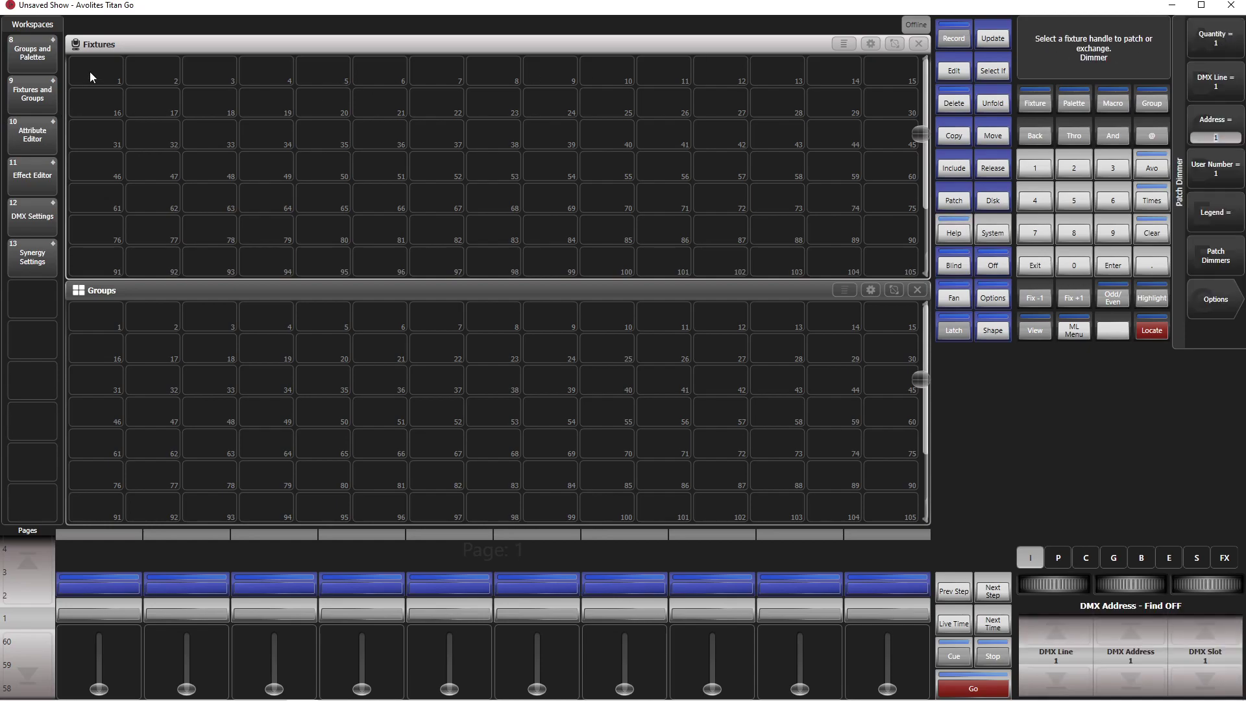
{"action": "left_click_drag", "start_coordinate": [91, 77], "coordinate": [262, 80]}
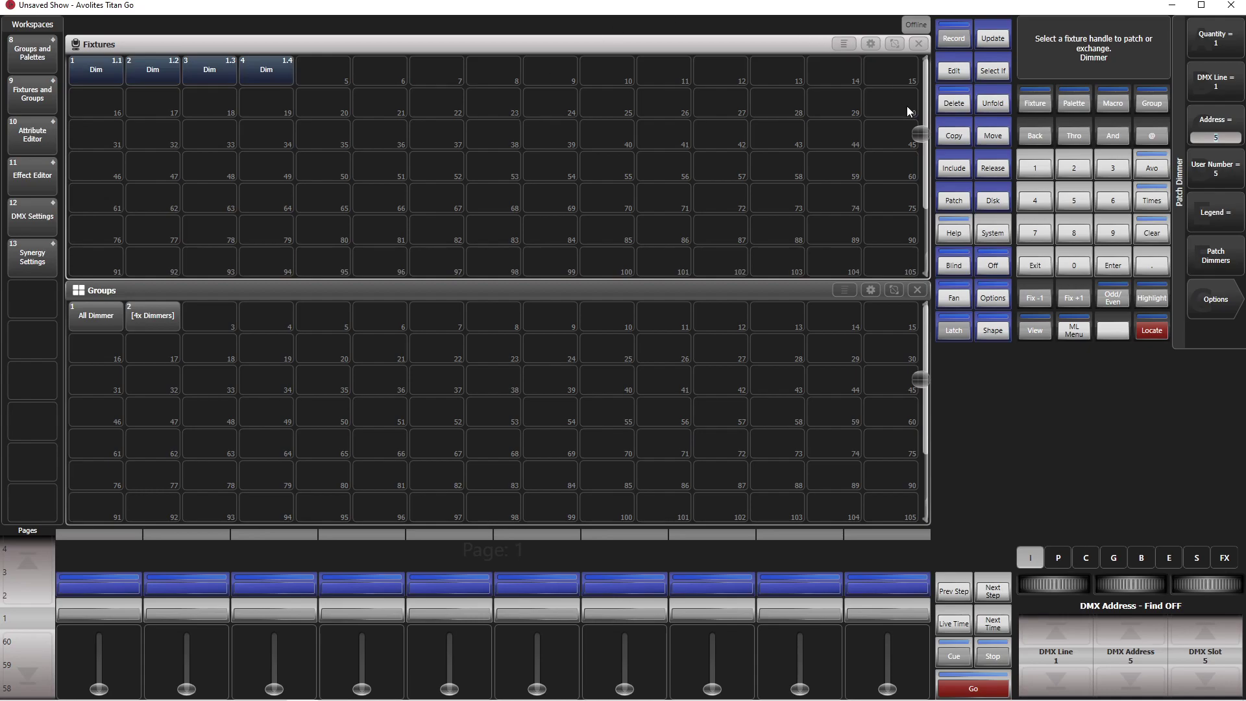
{"action": "type", "text": "250"}
{"action": "left_click", "coordinate": [893, 69]}
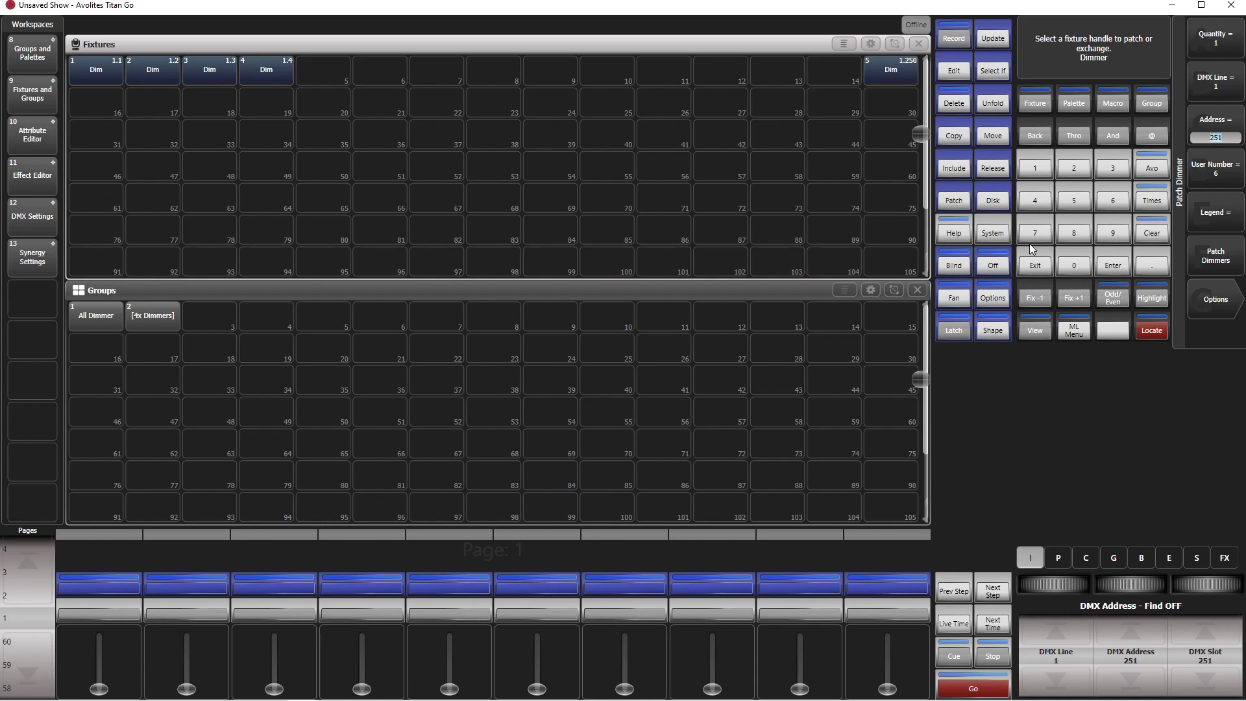
{"action": "left_click", "coordinate": [1035, 268]}
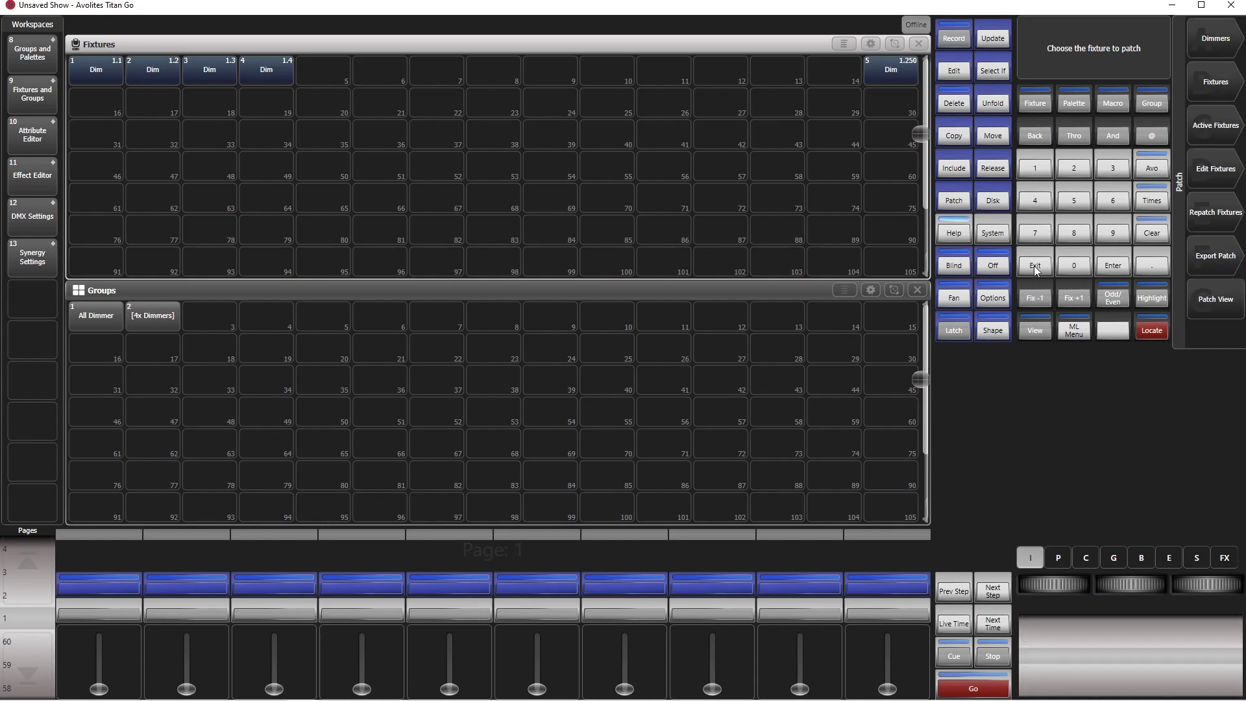
{"action": "left_click", "coordinate": [1035, 266]}
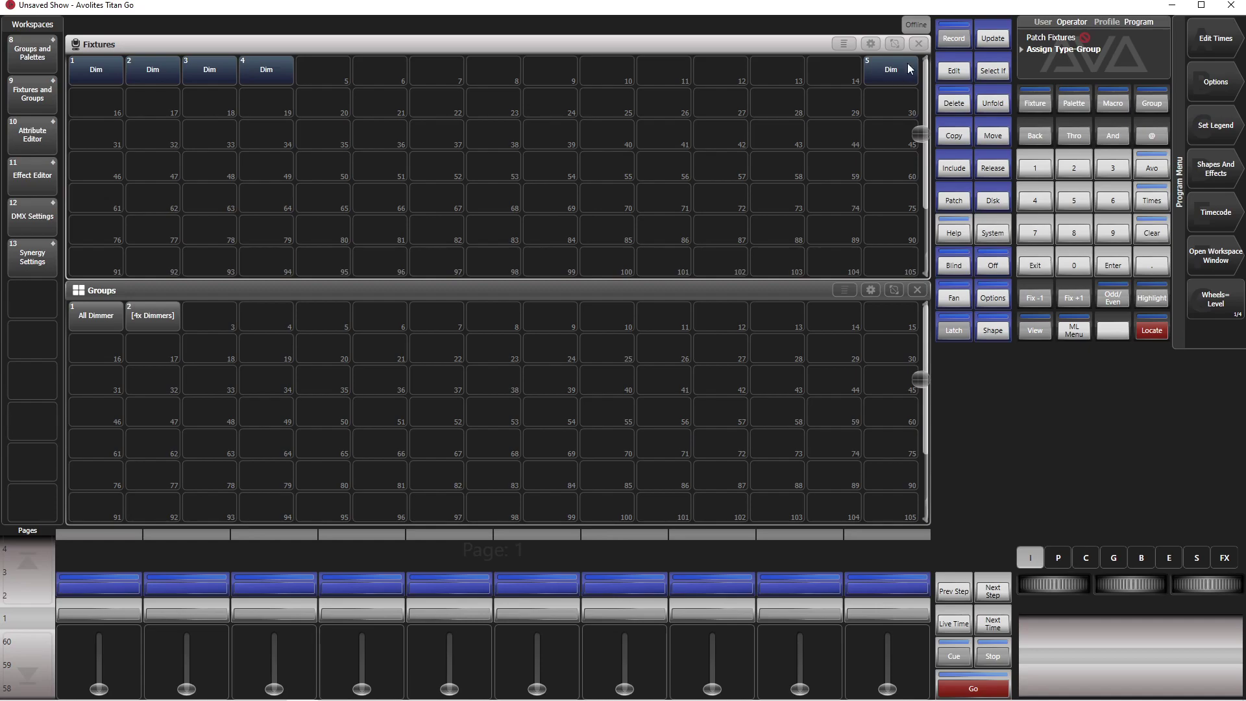
Resize the Fixtures window to a full-width strip showing a single row of handles.
{"action": "left_click", "coordinate": [893, 43]}
{"action": "left_click", "coordinate": [96, 67]}
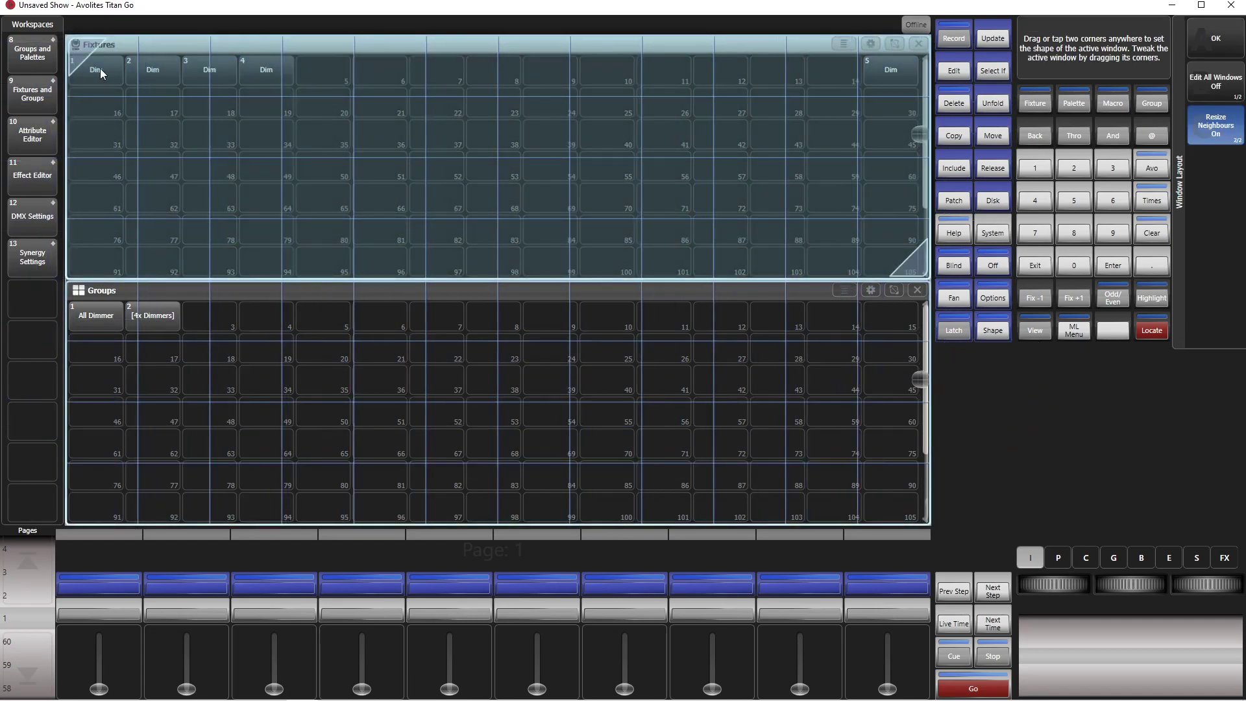
{"action": "left_click", "coordinate": [869, 132]}
{"action": "left_click", "coordinate": [921, 56]}
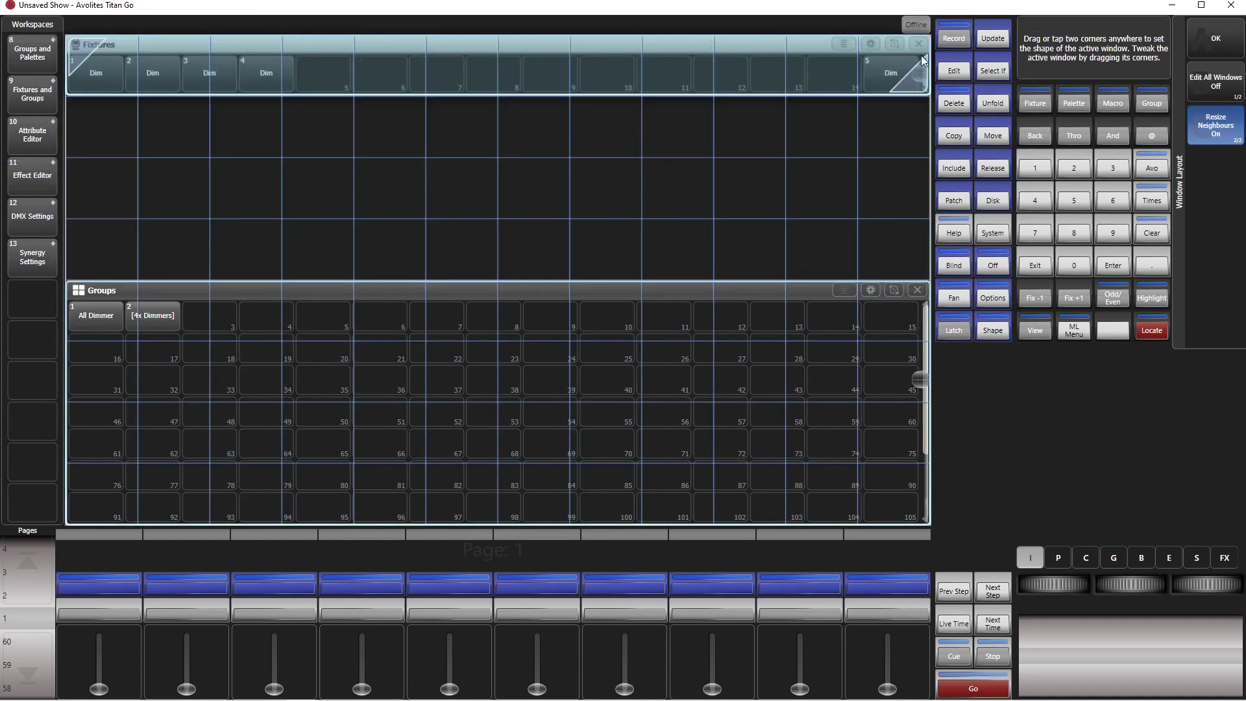
{"action": "key", "text": "Return"}
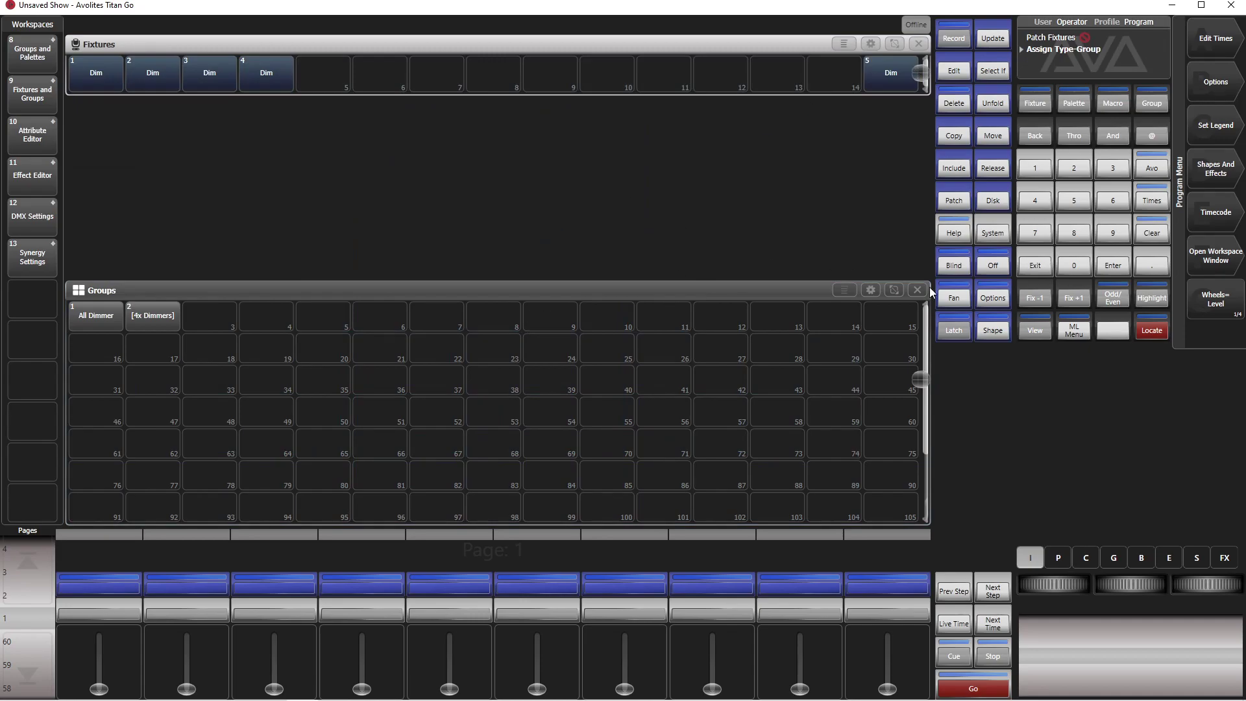
Shrink the Groups window to a small block directly below the start of the Fixtures row, and open the Capture Visualiser window.
{"action": "left_click", "coordinate": [889, 293]}
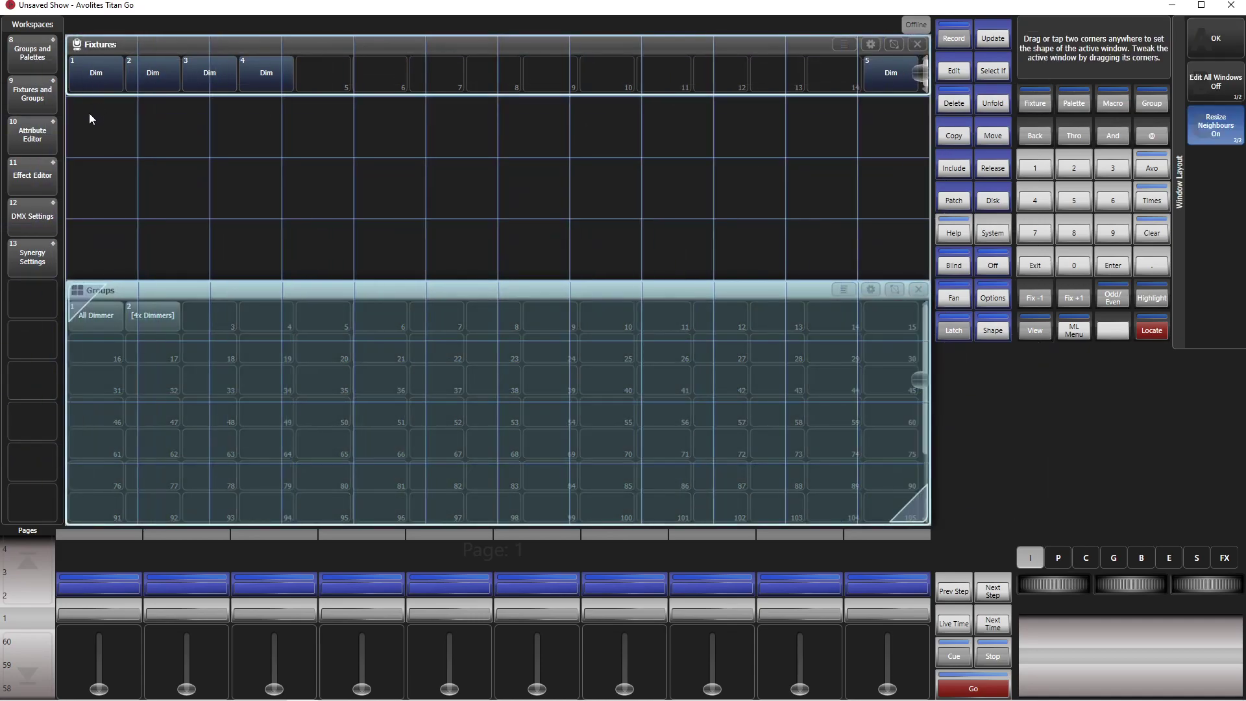
{"action": "left_click_drag", "start_coordinate": [88, 113], "coordinate": [266, 127]}
{"action": "key", "text": "Return"}
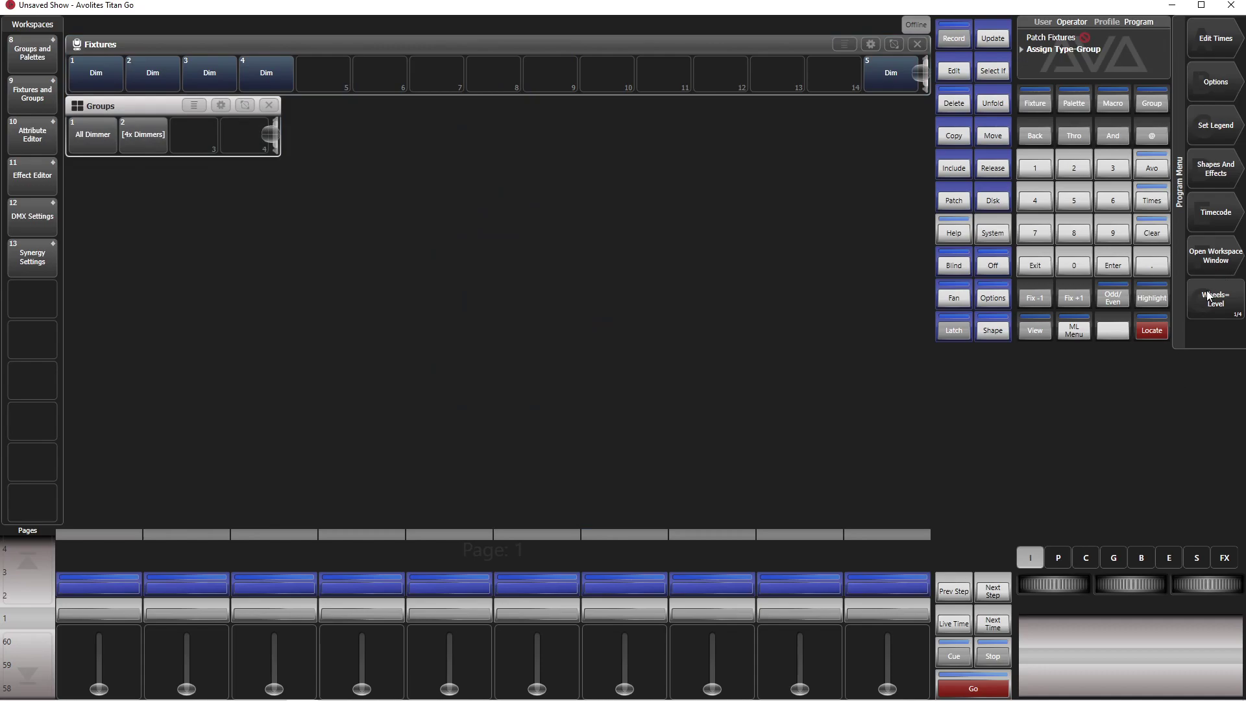
{"action": "left_click", "coordinate": [1221, 263]}
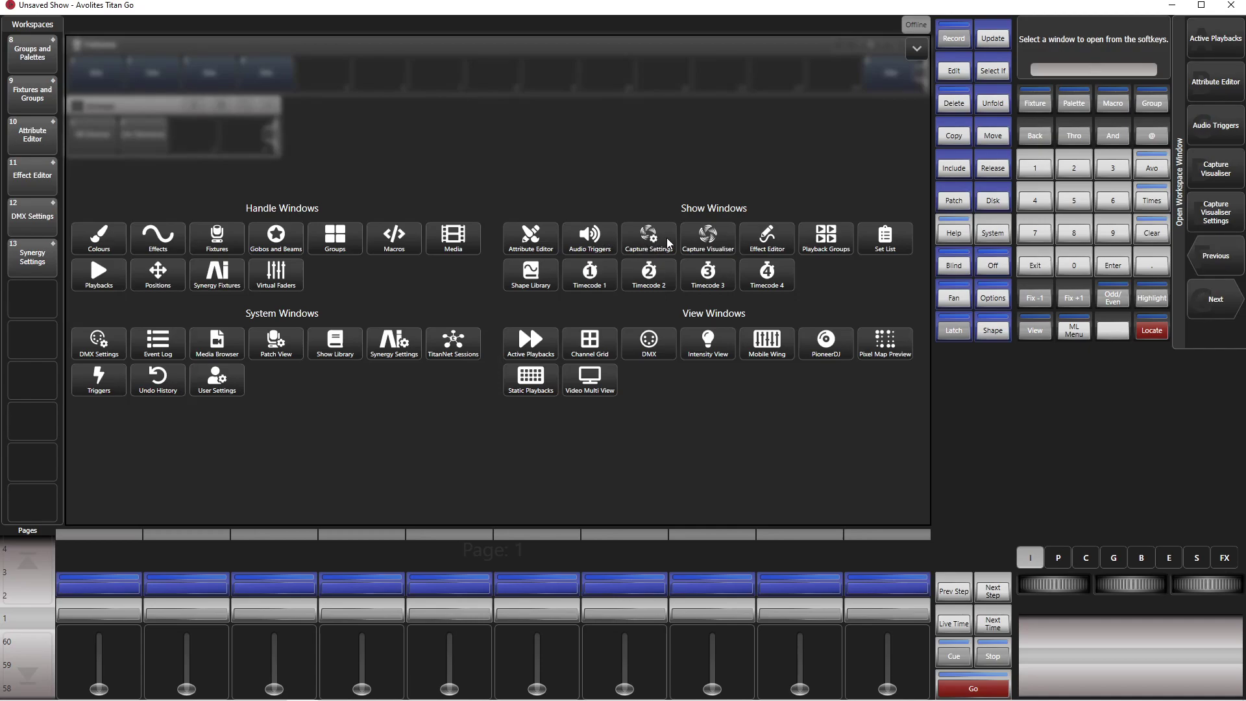
{"action": "left_click", "coordinate": [703, 240]}
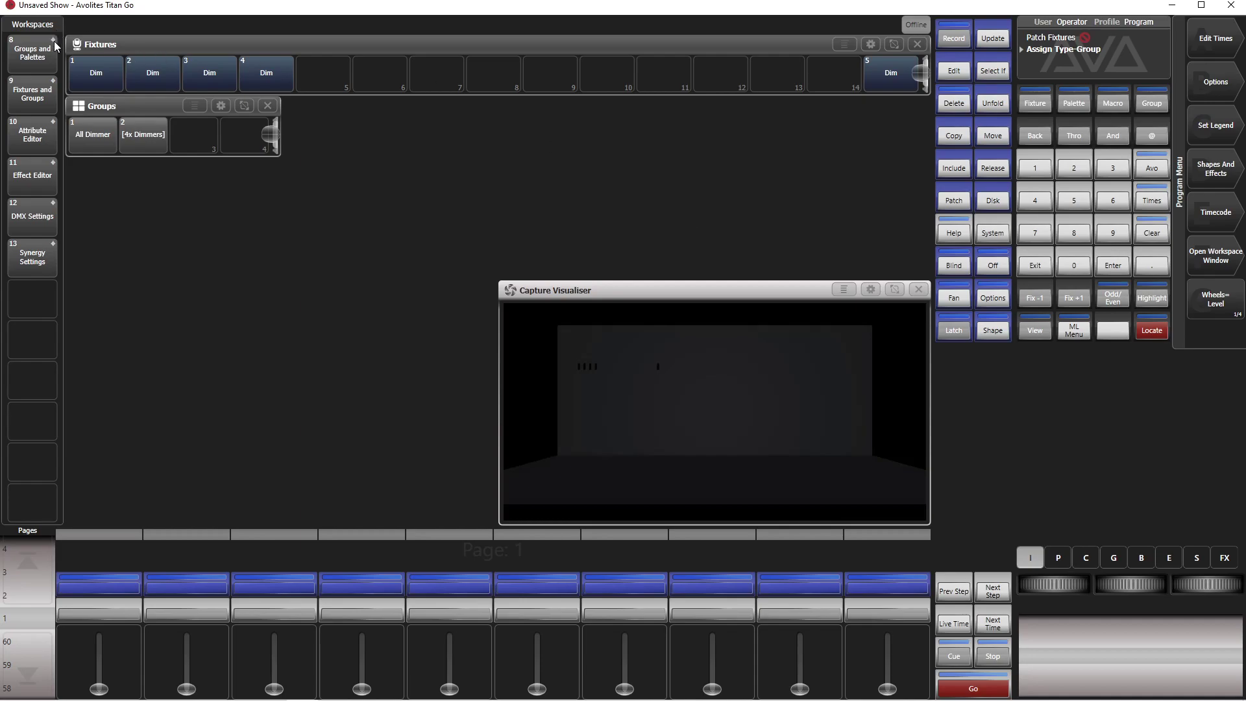
Set dimmers 1 and 3 to 100% and dimmers 2 and 4 to about 44%.
{"action": "left_click", "coordinate": [97, 69]}
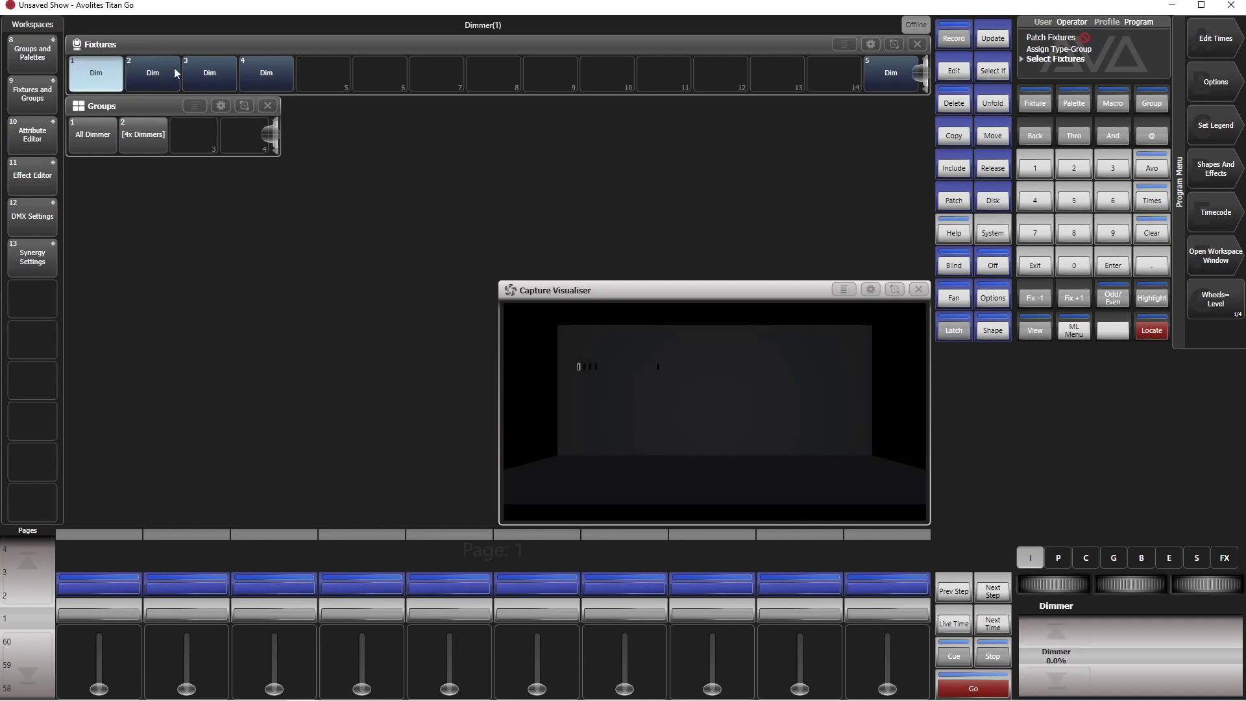
{"action": "left_click", "coordinate": [218, 71]}
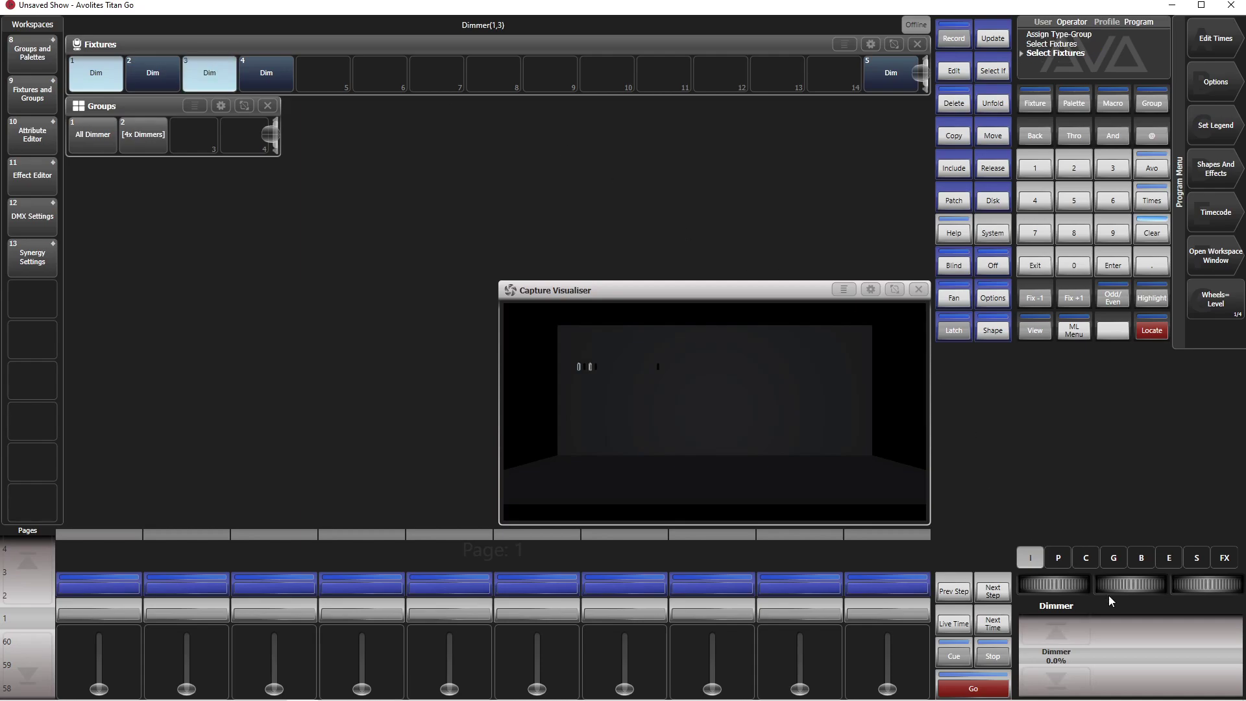
{"action": "left_click", "coordinate": [1070, 629]}
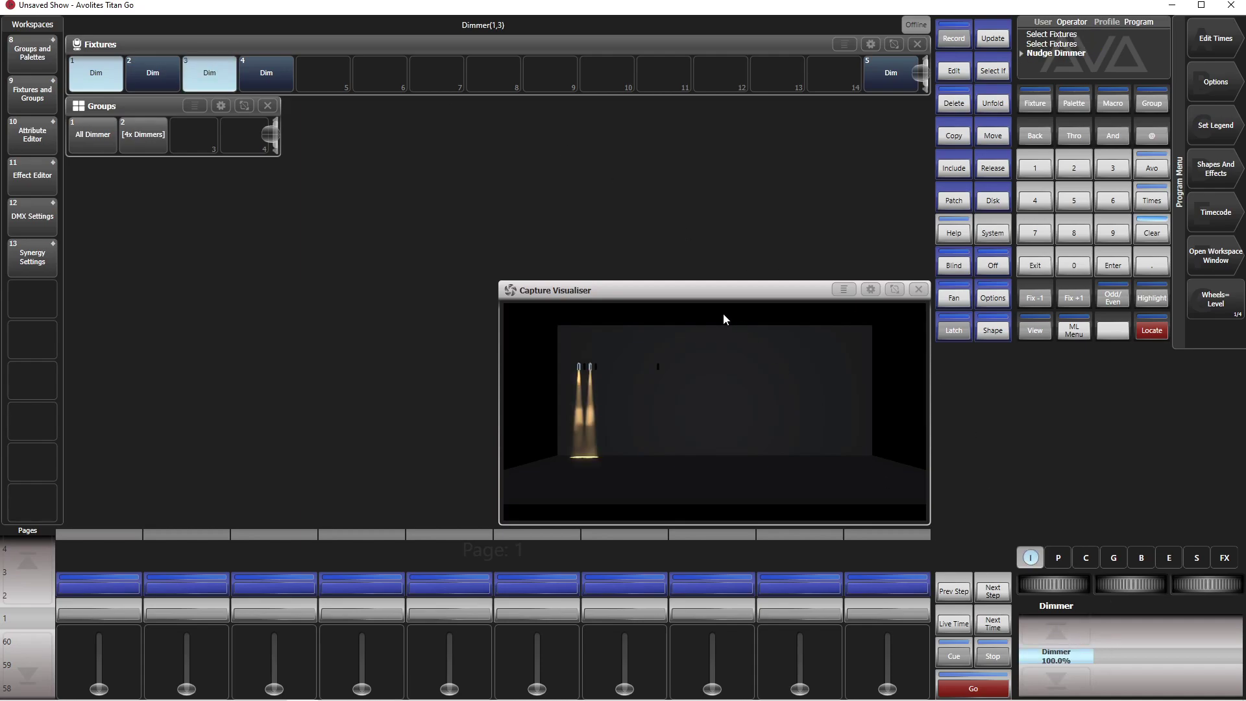
{"action": "left_click", "coordinate": [148, 64]}
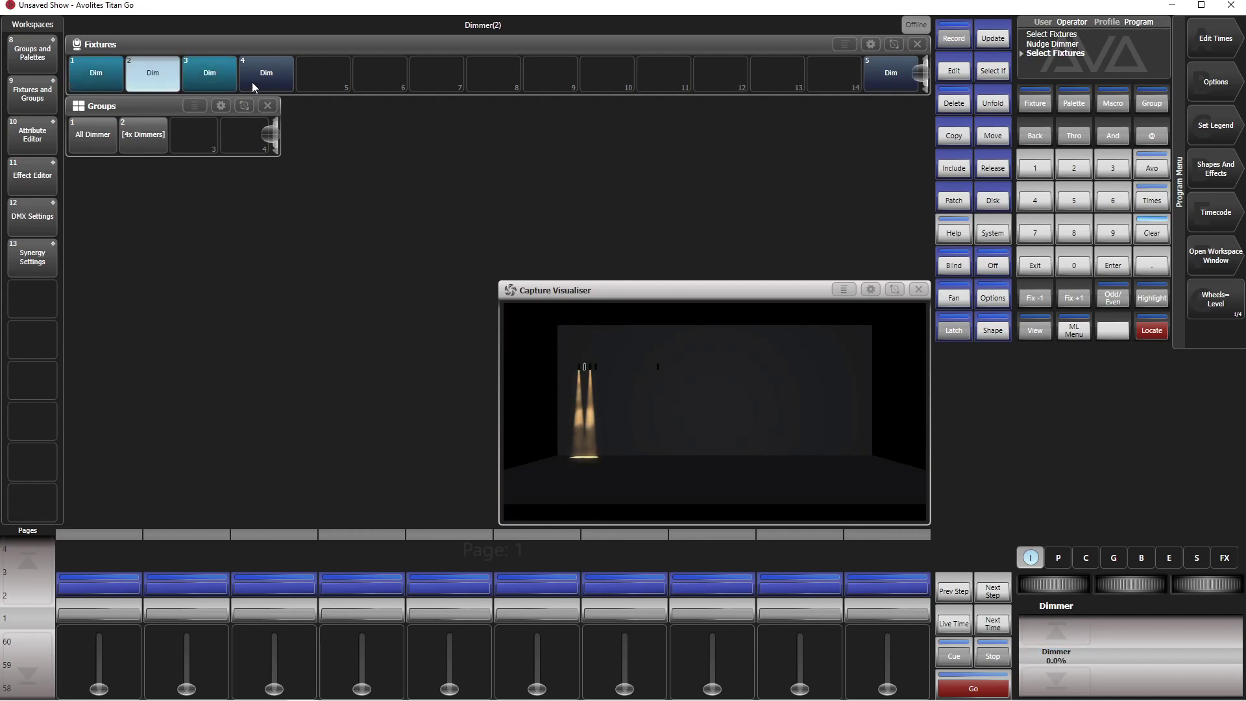
{"action": "left_click", "coordinate": [272, 78]}
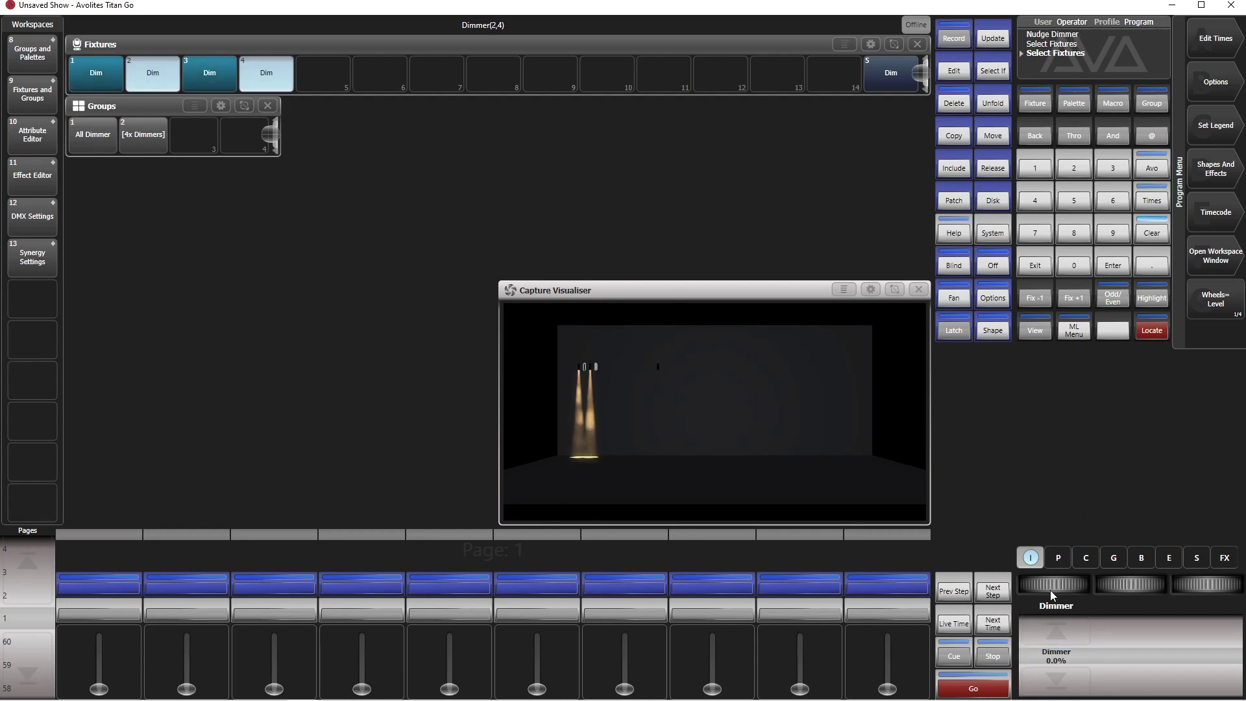
{"action": "mouse_move", "coordinate": [1053, 593]}
{"action": "left_mouse_down"}
{"action": "mouse_move", "coordinate": [1088, 592]}
{"action": "mouse_move", "coordinate": [1062, 584]}
{"action": "left_mouse_up"}
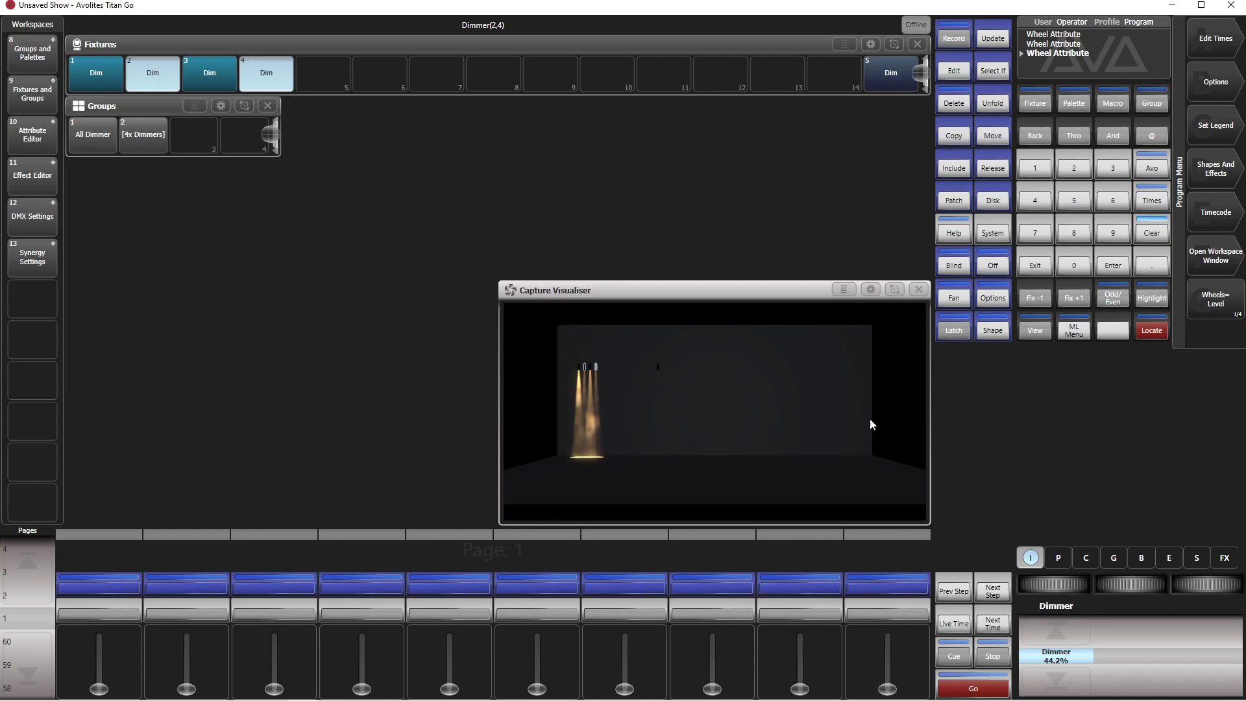
Record the dimmer look as a memory on the first playback, clear the programmer and raise that playback's fader to full.
{"action": "left_click", "coordinate": [954, 38]}
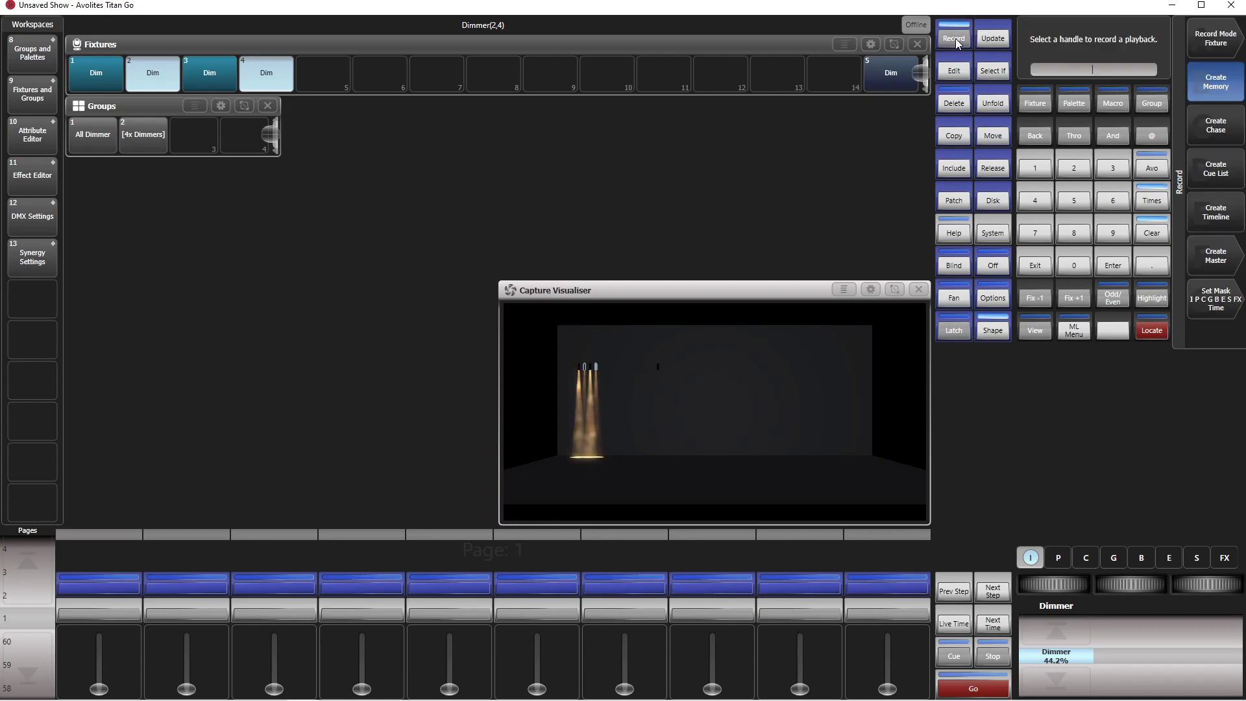
{"action": "left_click", "coordinate": [93, 591]}
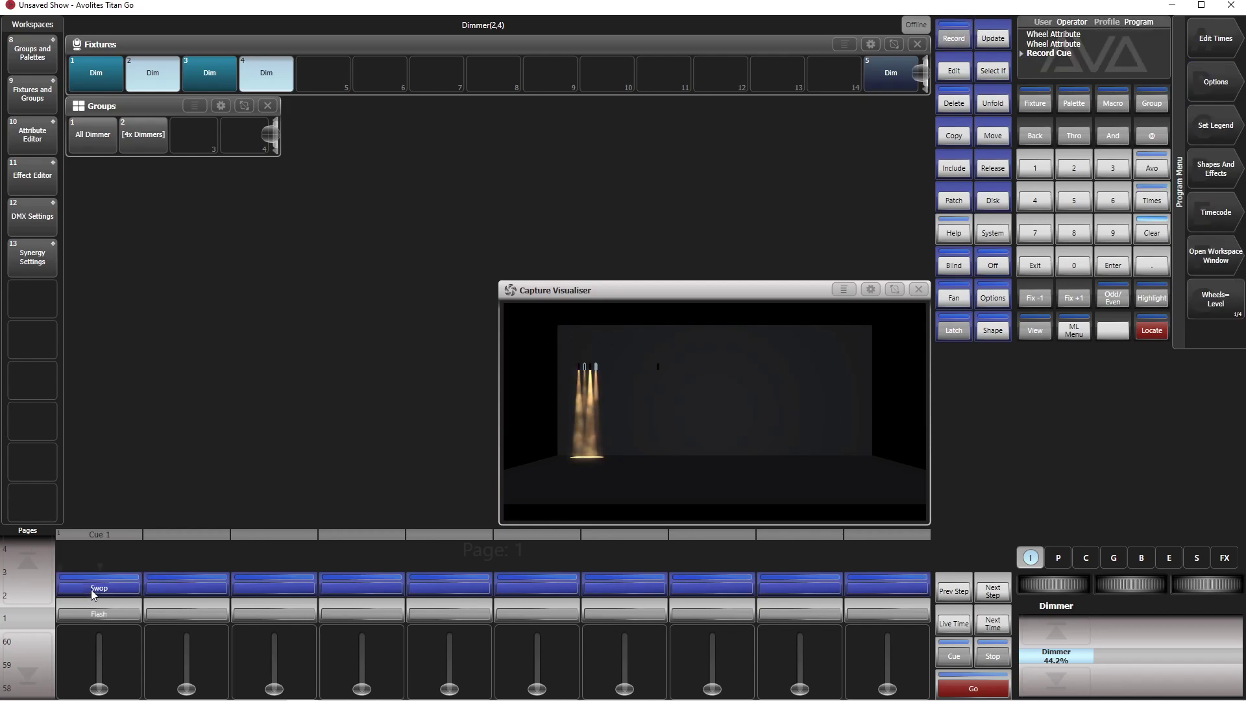
{"action": "left_click", "coordinate": [1153, 232]}
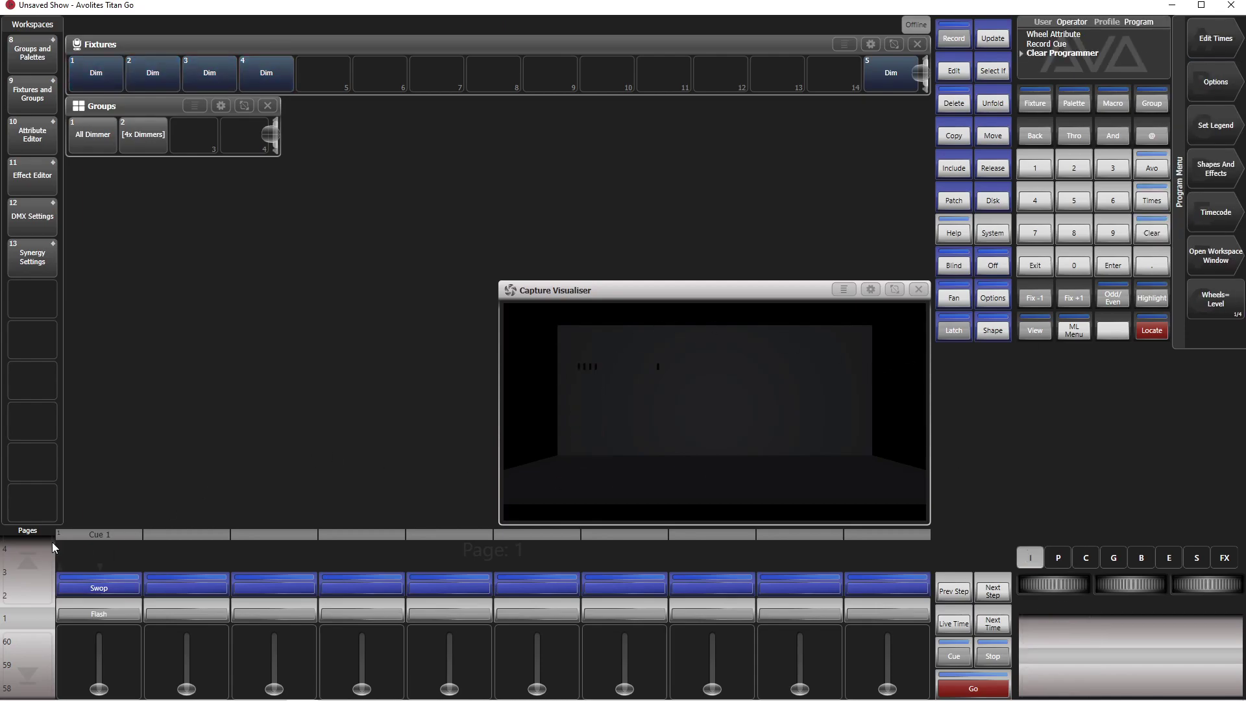
{"action": "left_click_drag", "start_coordinate": [103, 689], "coordinate": [56, 532]}
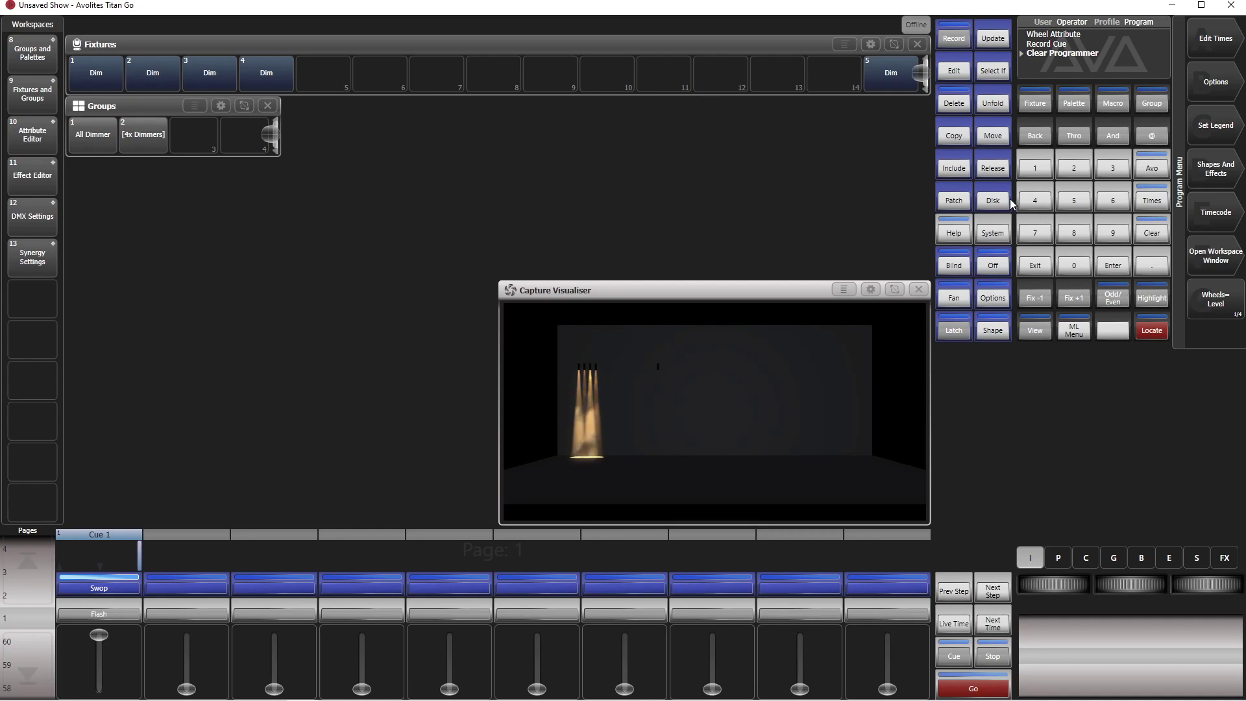
Move the [4x Dimmers] group from the Groups window onto the fifth playback as a group master.
{"action": "left_click", "coordinate": [989, 138]}
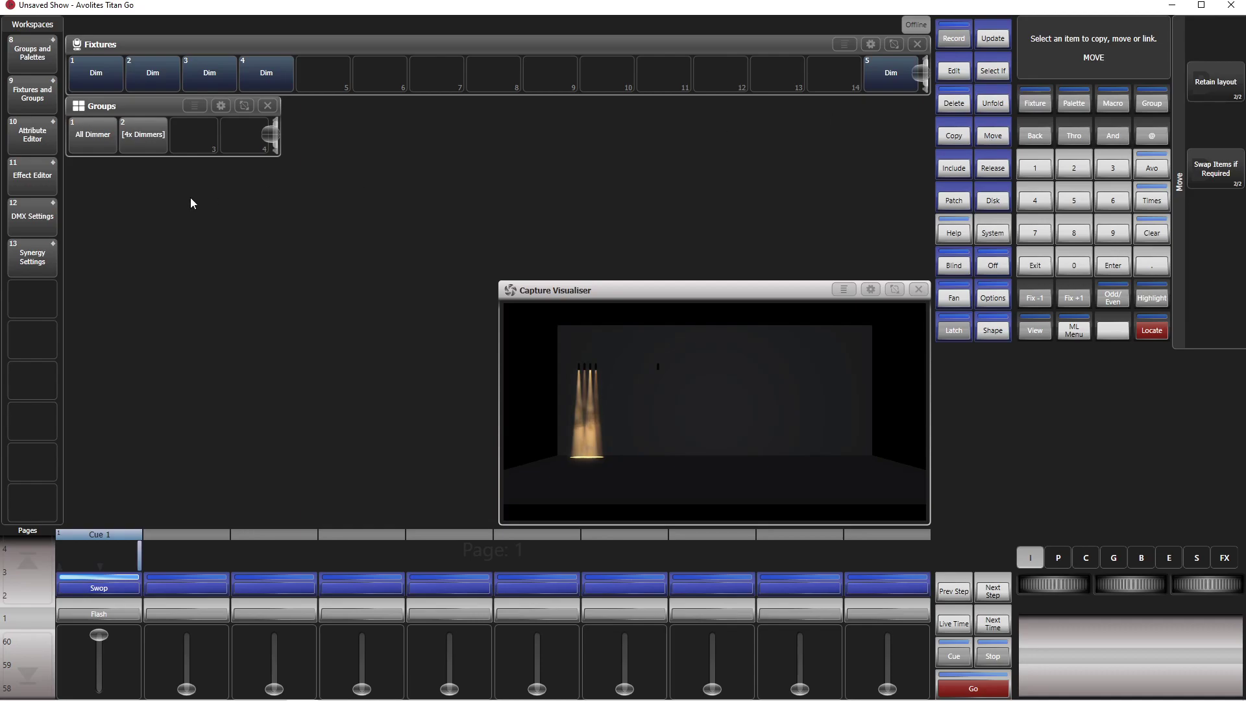
{"action": "left_click", "coordinate": [140, 135]}
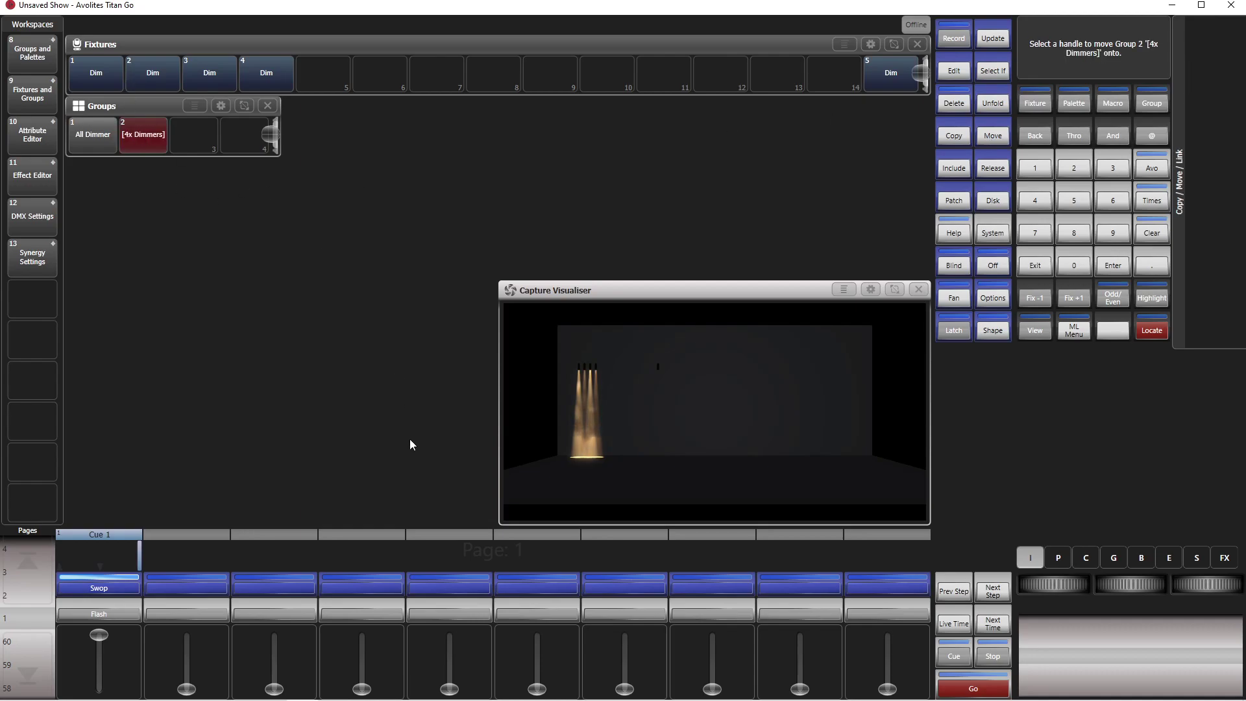
{"action": "left_click", "coordinate": [463, 584]}
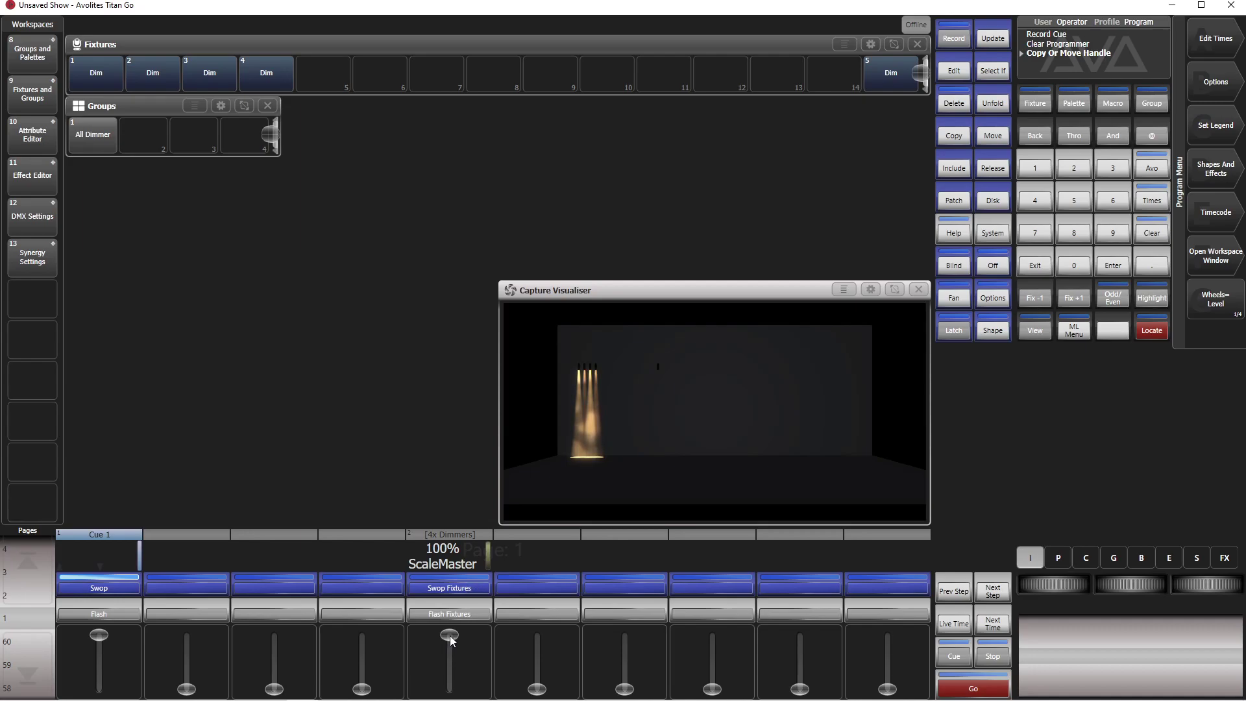
Test how the [4x Dimmers] group master and the Cue 1 fader affect the light output, ending with both at full.
{"action": "left_click_drag", "start_coordinate": [450, 636], "coordinate": [442, 573]}
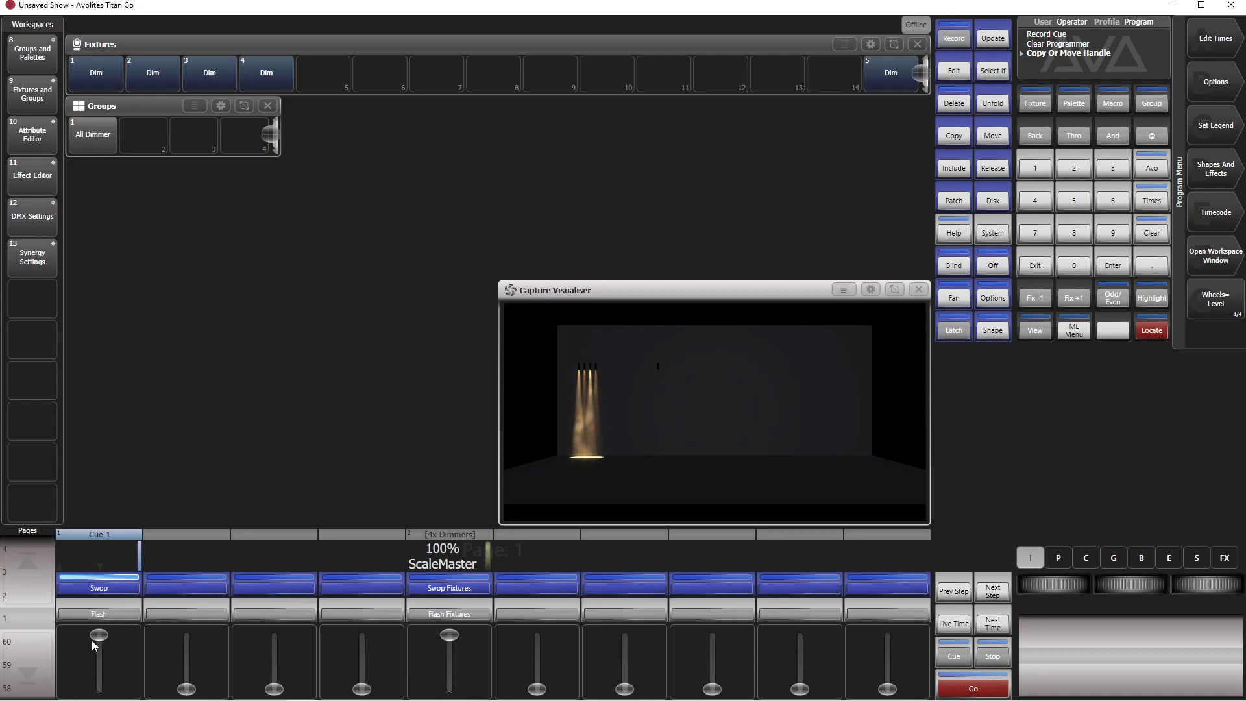
{"action": "left_click_drag", "start_coordinate": [99, 636], "coordinate": [113, 577]}
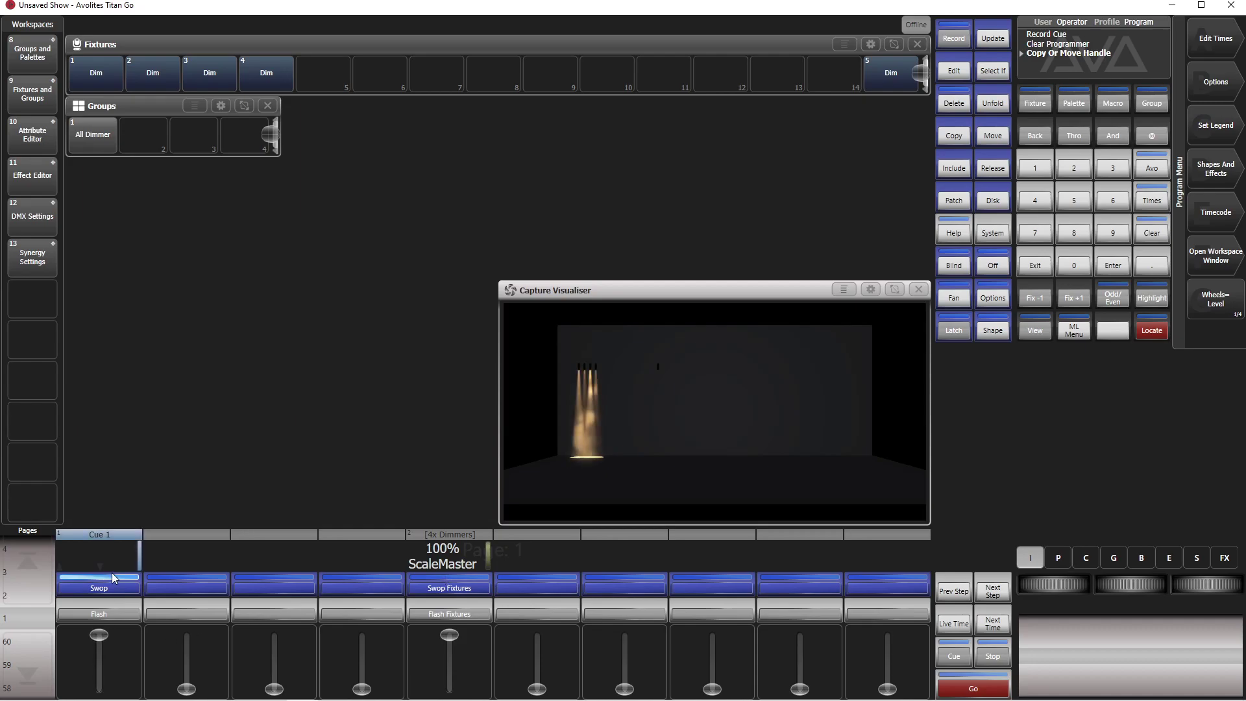
{"action": "left_click_drag", "start_coordinate": [99, 635], "coordinate": [98, 693]}
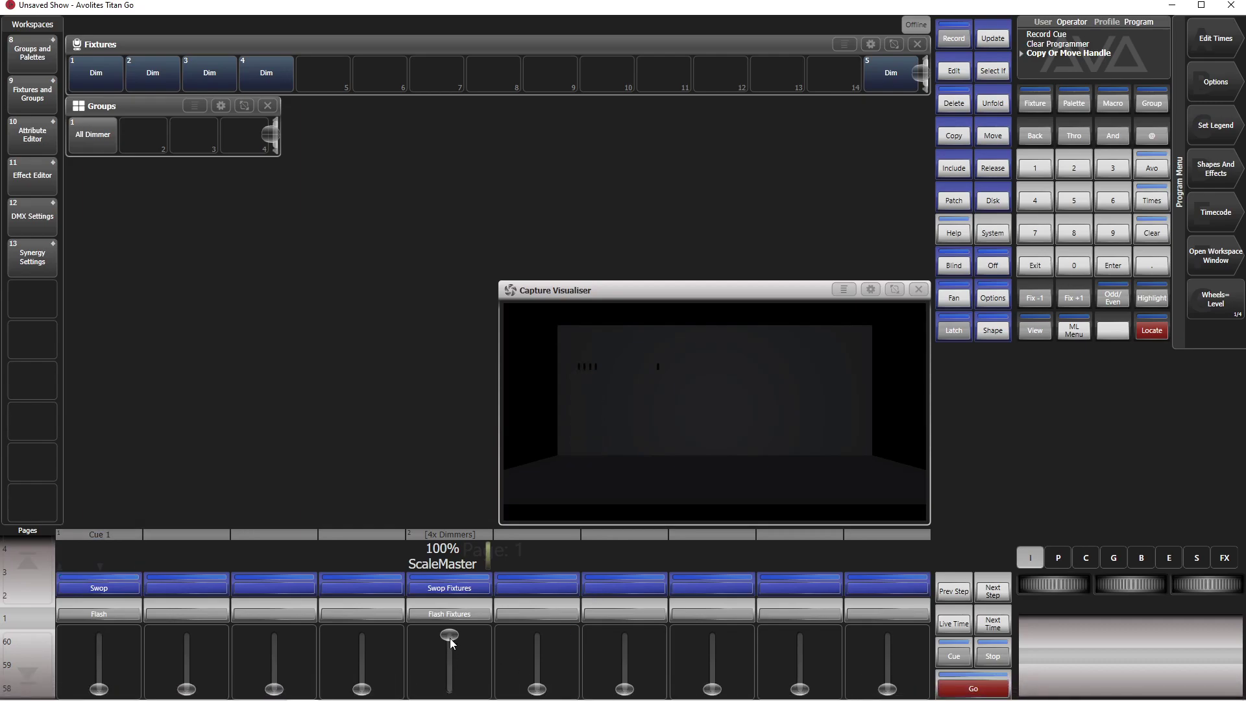
{"action": "left_click_drag", "start_coordinate": [448, 666], "coordinate": [449, 639]}
{"action": "left_click_drag", "start_coordinate": [102, 689], "coordinate": [102, 604]}
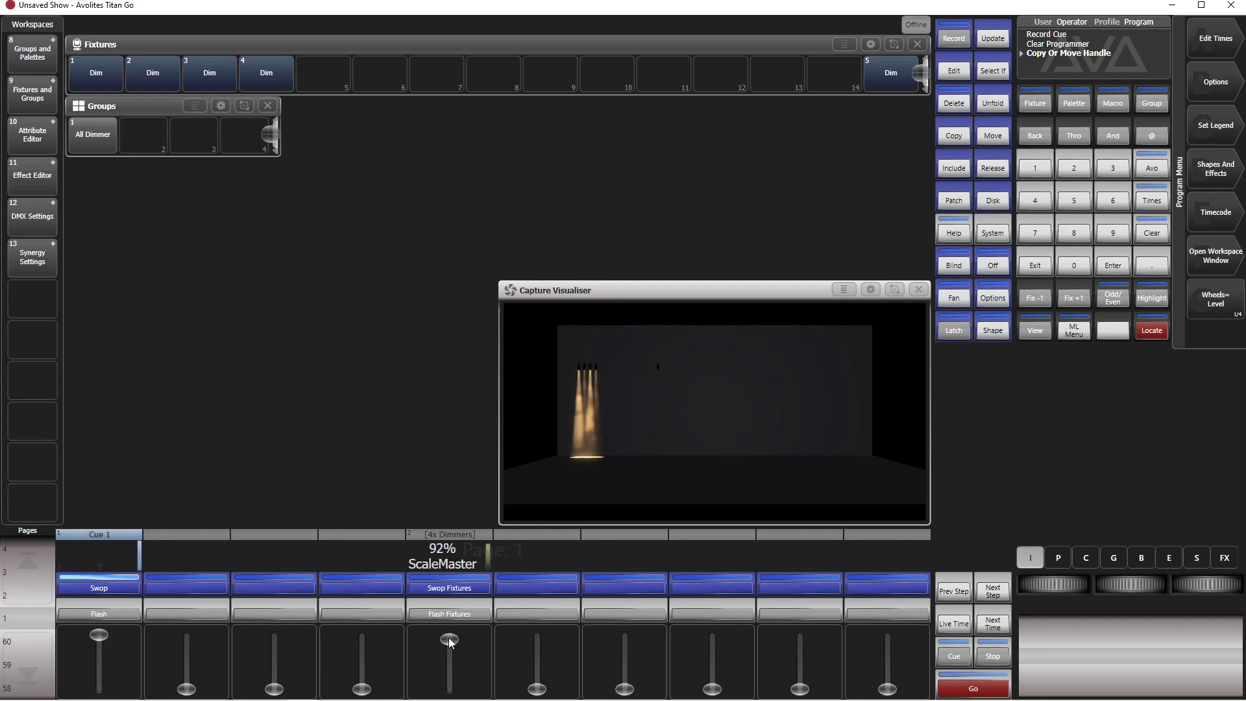
{"action": "left_click_drag", "start_coordinate": [449, 640], "coordinate": [472, 570]}
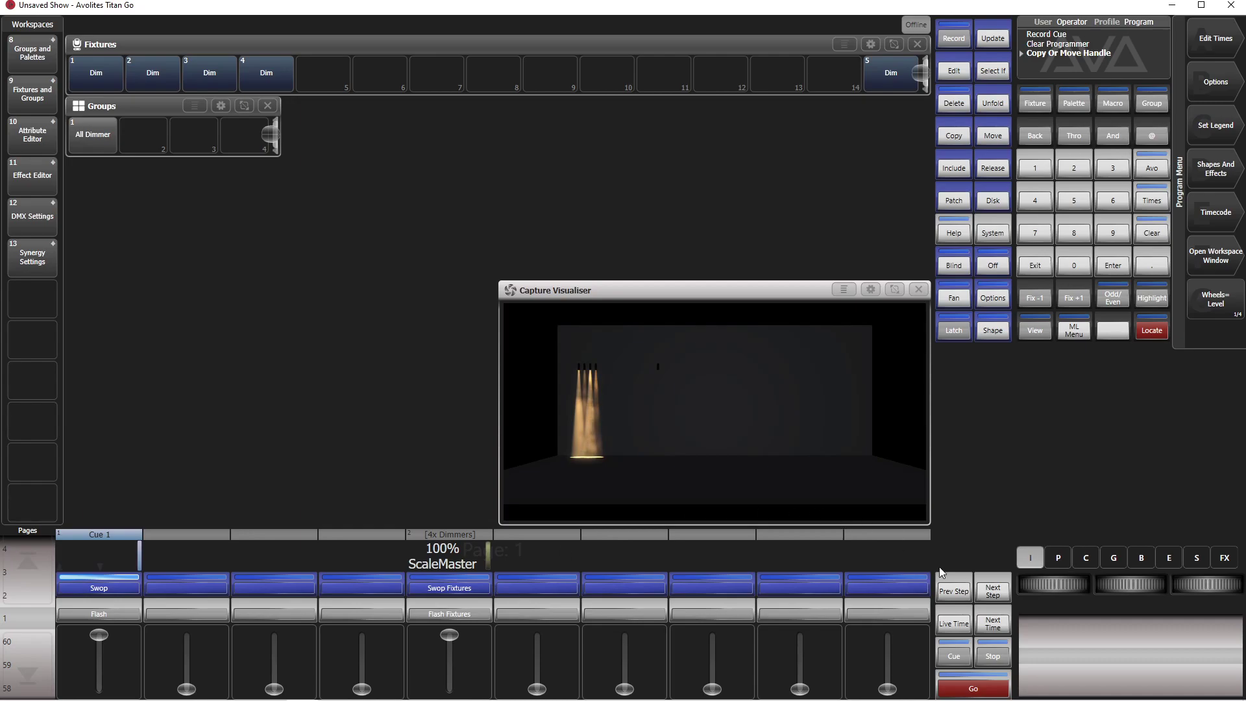
Set dimmer 5 to 100%, record it as a memory on the tenth playback and clear the programmer.
{"action": "left_click", "coordinate": [887, 76]}
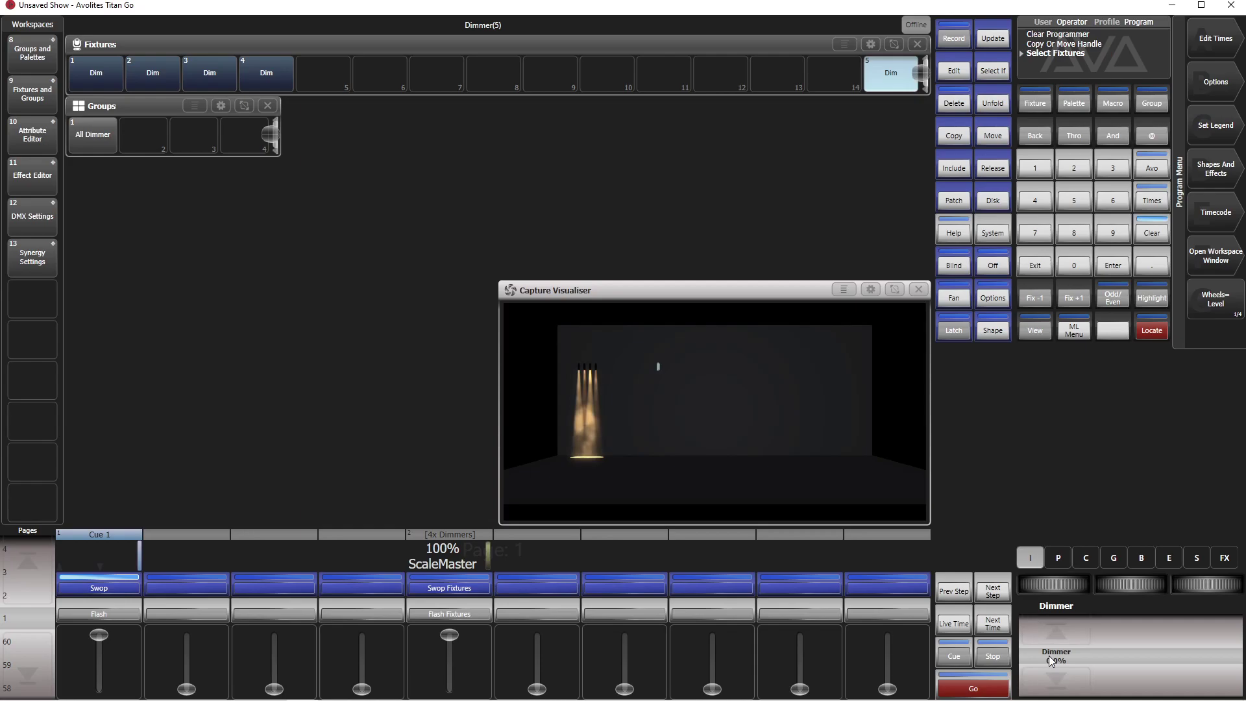
{"action": "left_click", "coordinate": [1062, 634]}
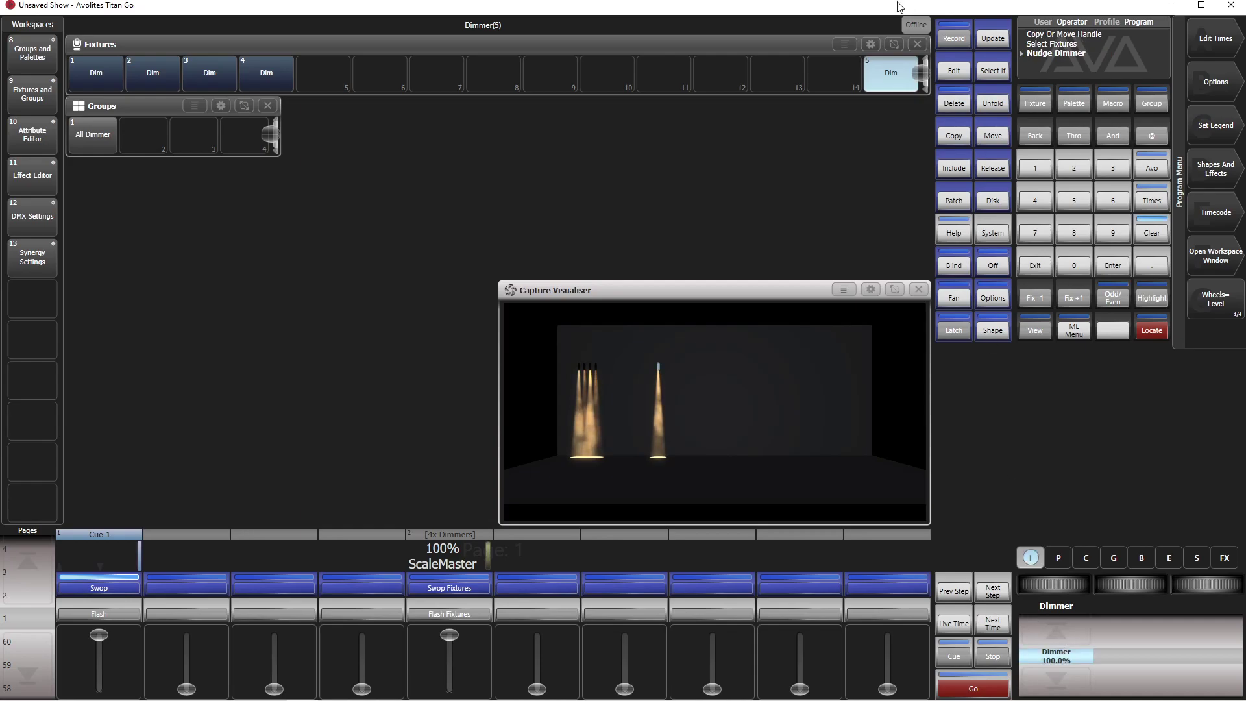
{"action": "left_click", "coordinate": [955, 39]}
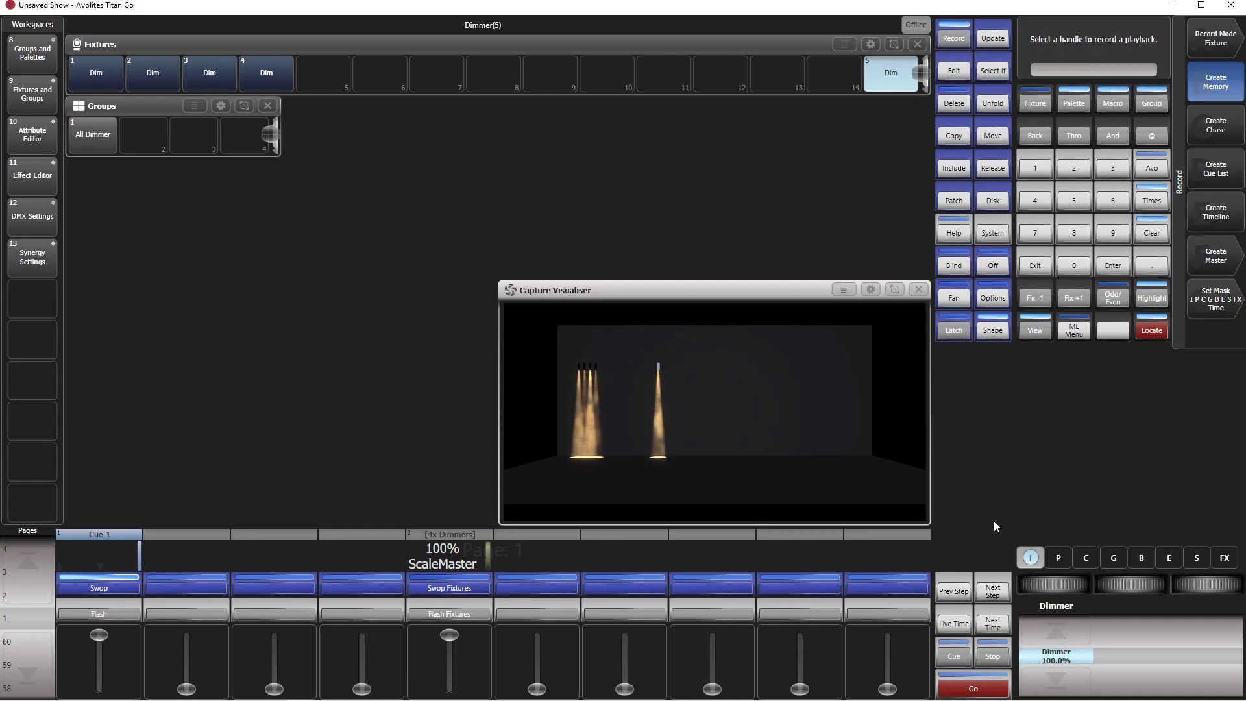
{"action": "left_click", "coordinate": [896, 582]}
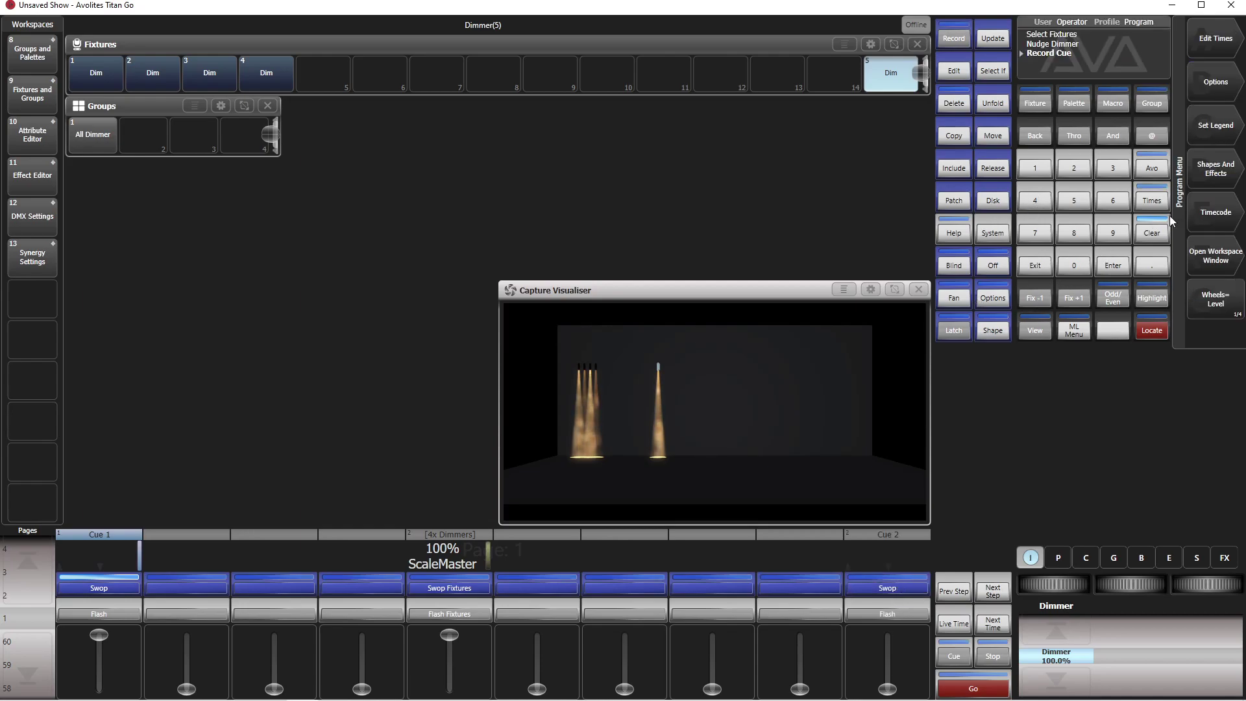
{"action": "left_click", "coordinate": [1153, 234]}
{"action": "left_click", "coordinate": [1153, 235]}
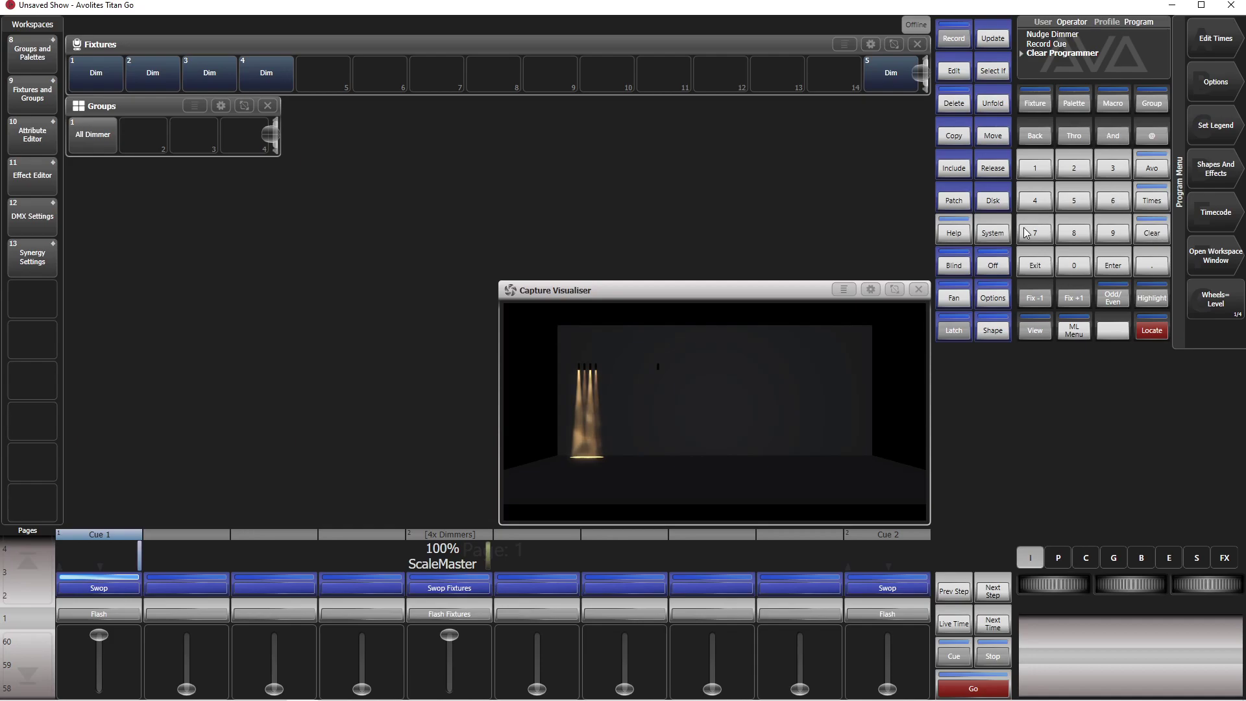
Examine the DMX line 1 output assignment and the Streaming ACN module properties, including its network adapters, and leave the DMX settings.
{"action": "left_click", "coordinate": [992, 234]}
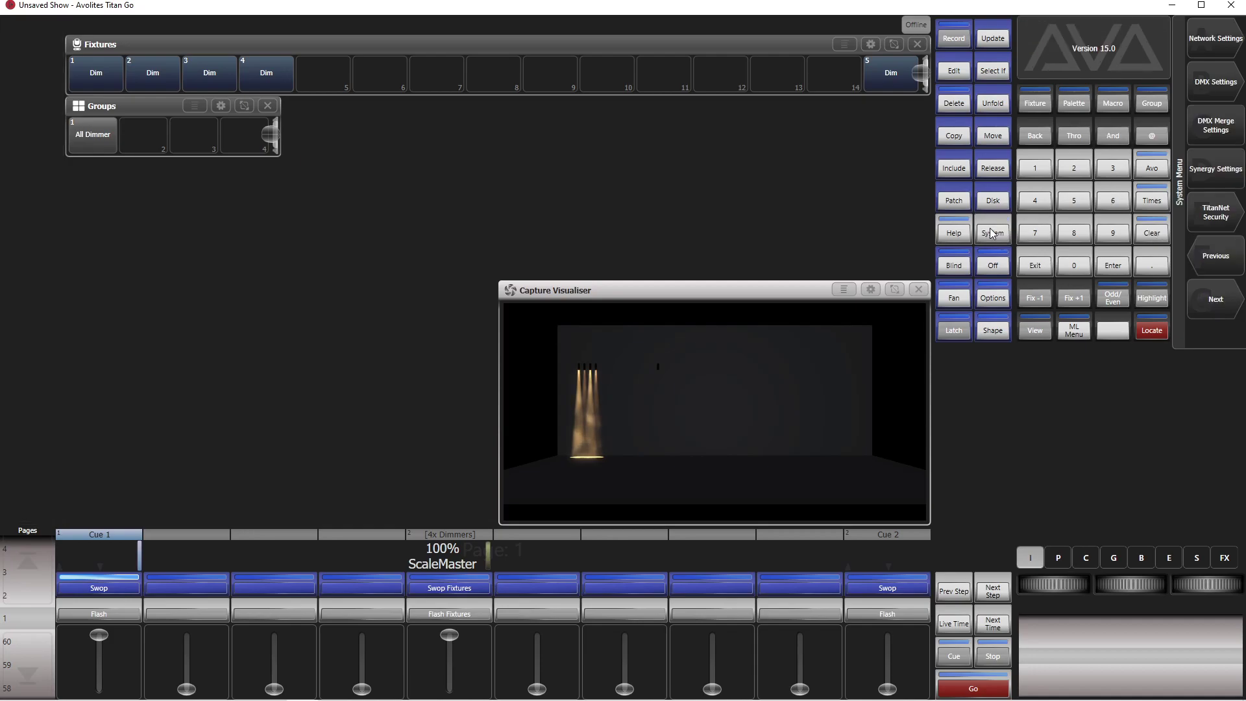
{"action": "left_click", "coordinate": [1218, 83]}
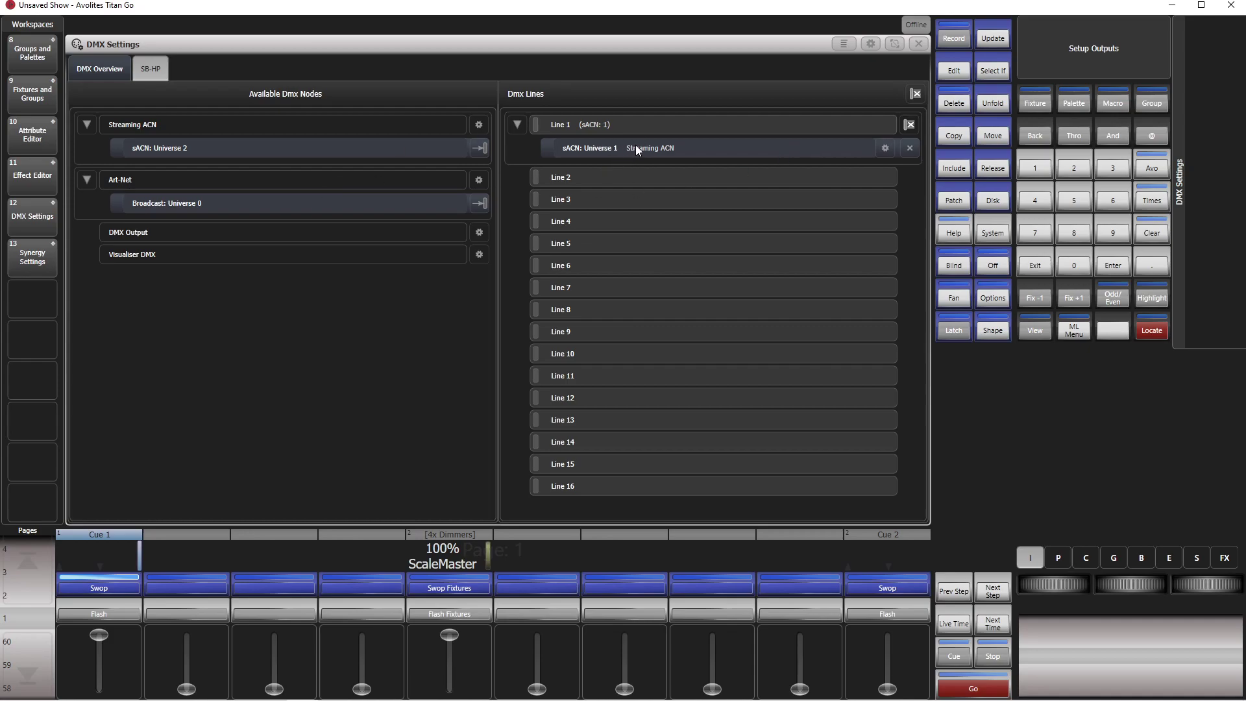
{"action": "left_click", "coordinate": [479, 126]}
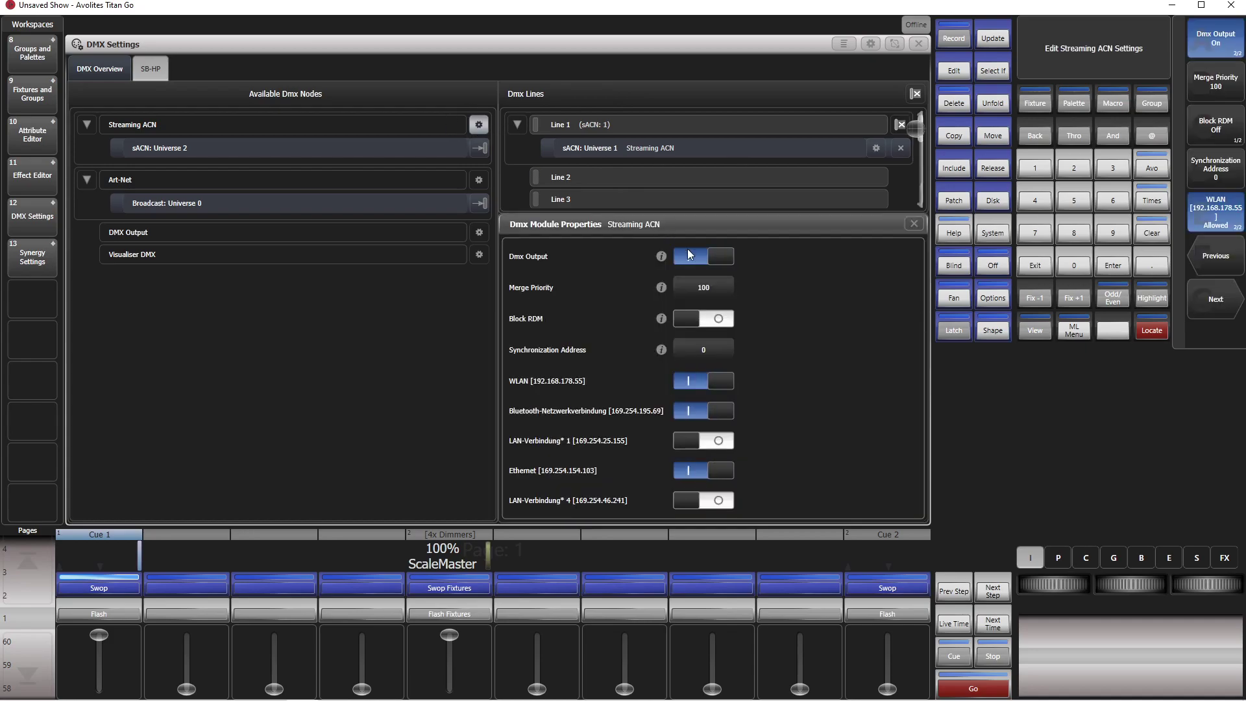
{"action": "left_click", "coordinate": [692, 383]}
{"action": "left_click", "coordinate": [717, 381]}
{"action": "left_click", "coordinate": [1037, 266]}
{"action": "left_click", "coordinate": [1037, 266]}
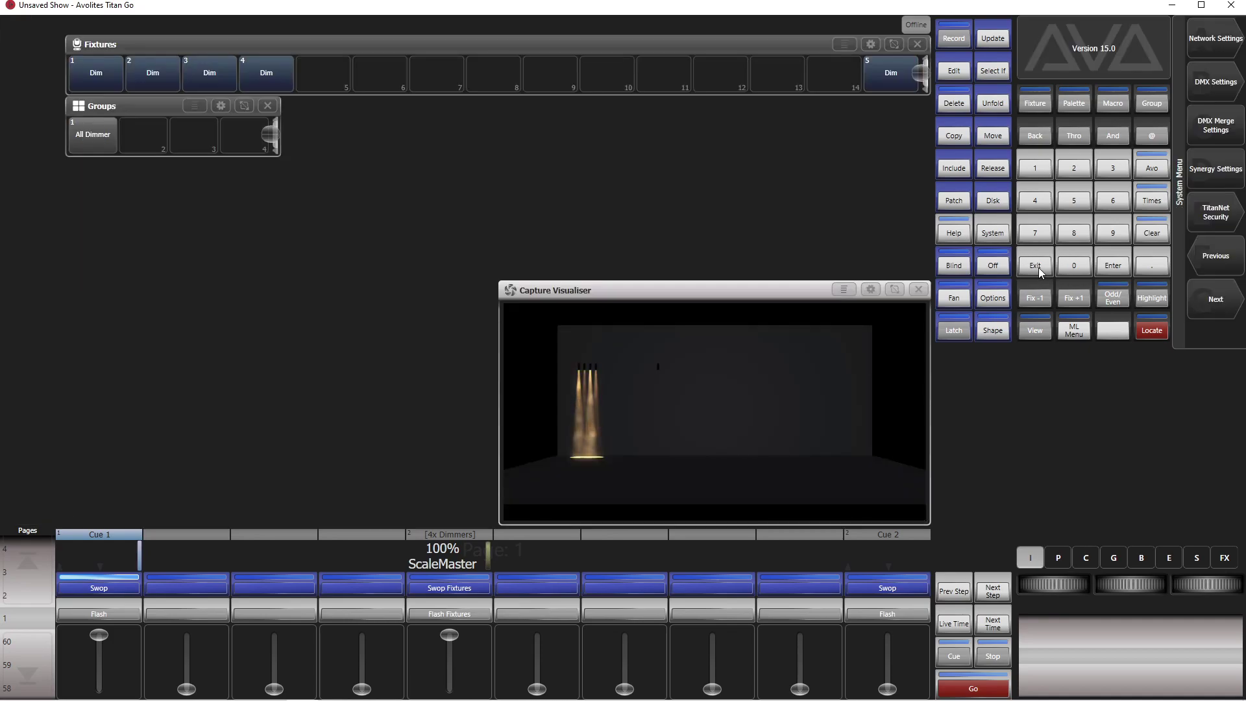
{"action": "left_click", "coordinate": [1037, 266]}
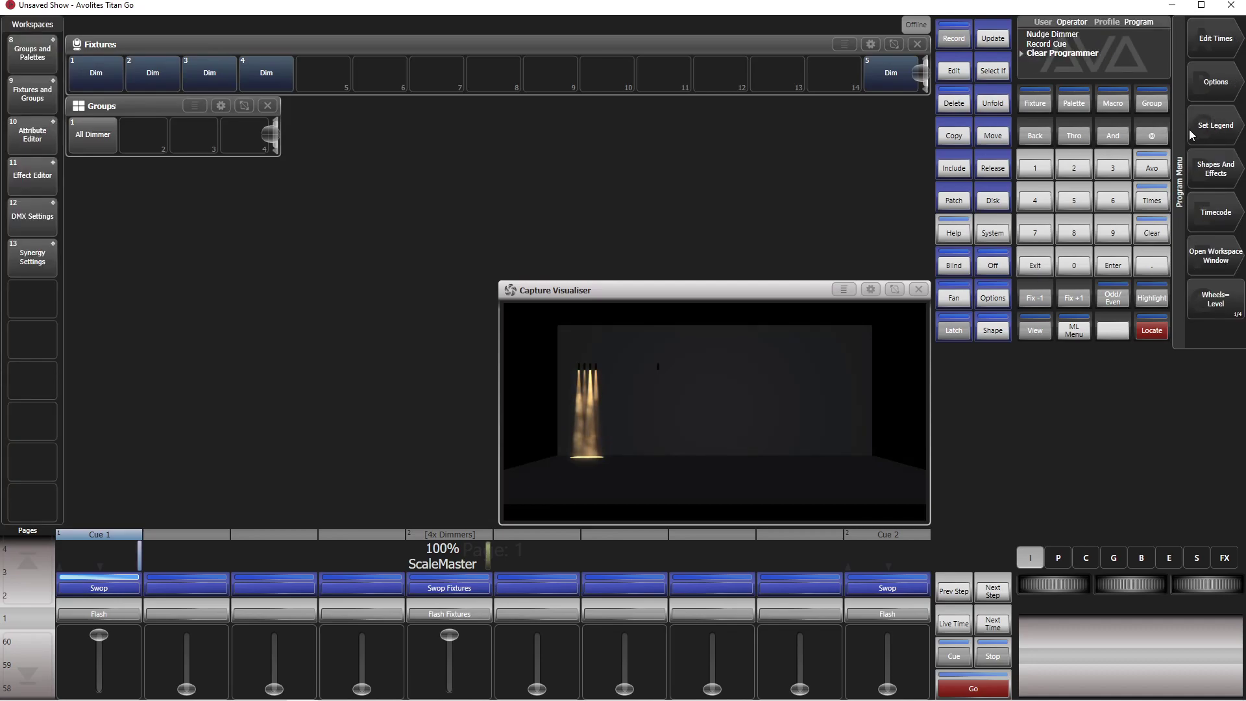
Open the Triggers window from the system settings and resize it to the upper half of the workspace.
{"action": "left_click", "coordinate": [994, 232]}
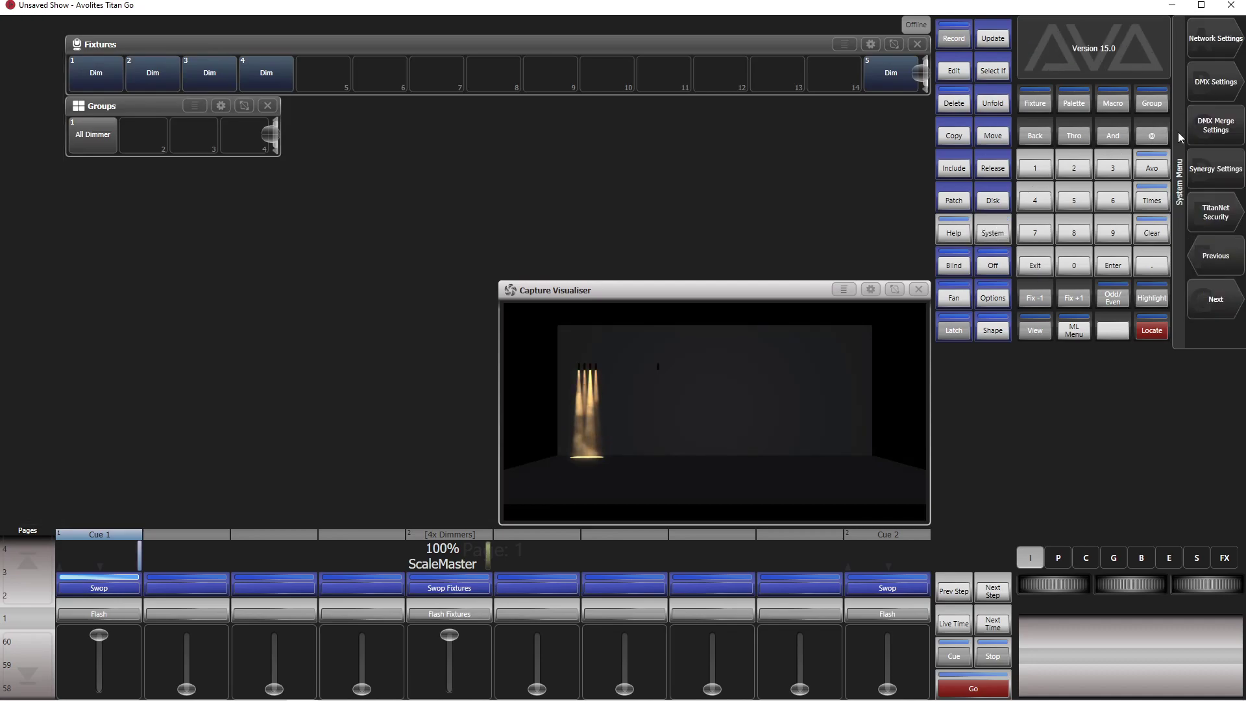
{"action": "left_click", "coordinate": [1218, 303]}
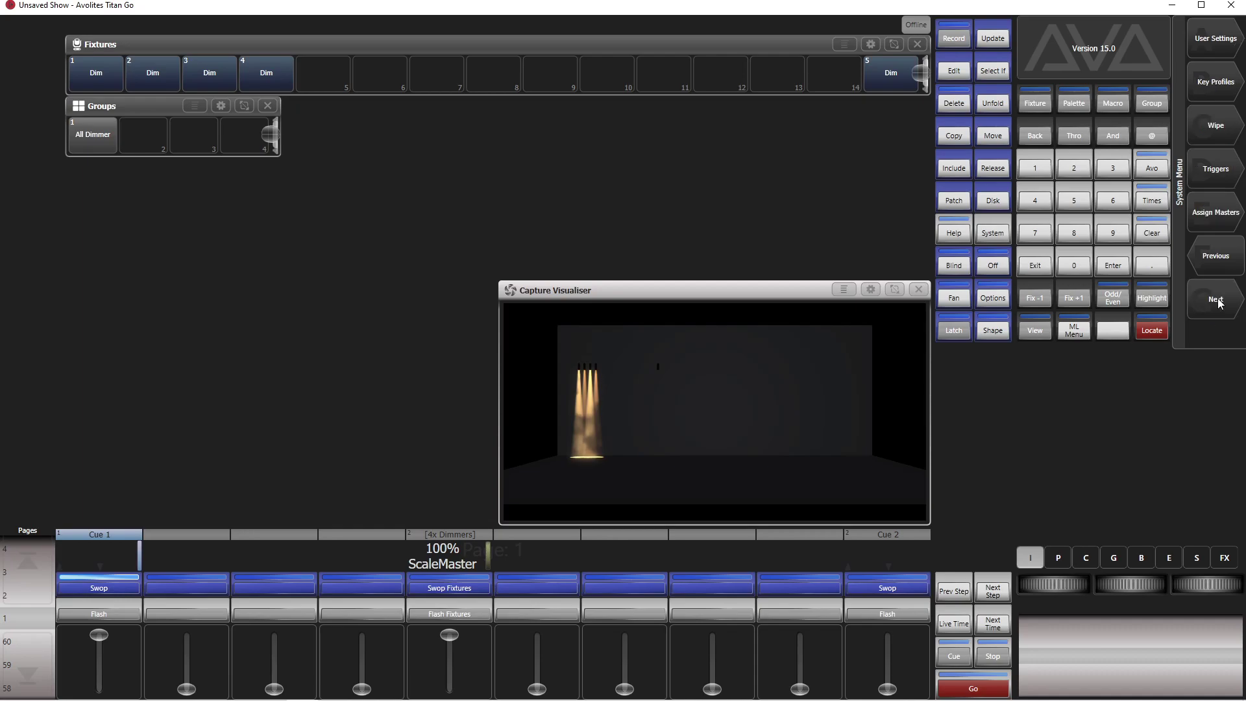
{"action": "left_click", "coordinate": [1223, 178]}
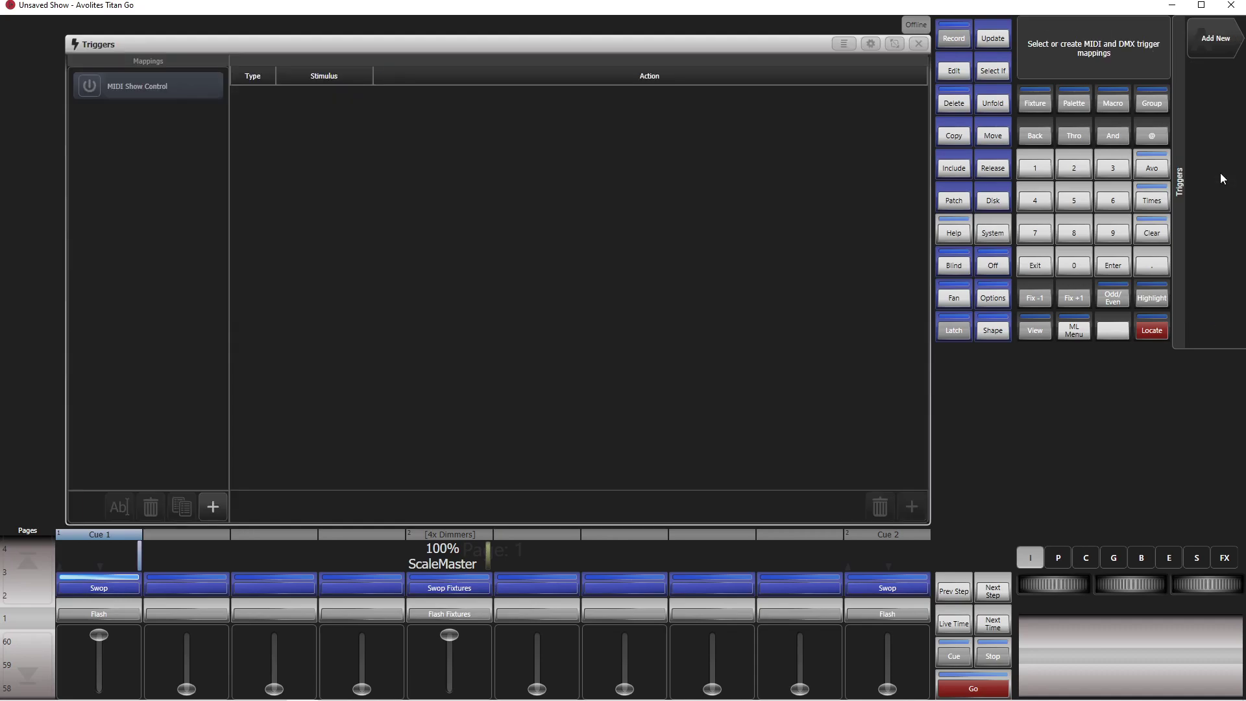
{"action": "left_click", "coordinate": [869, 44]}
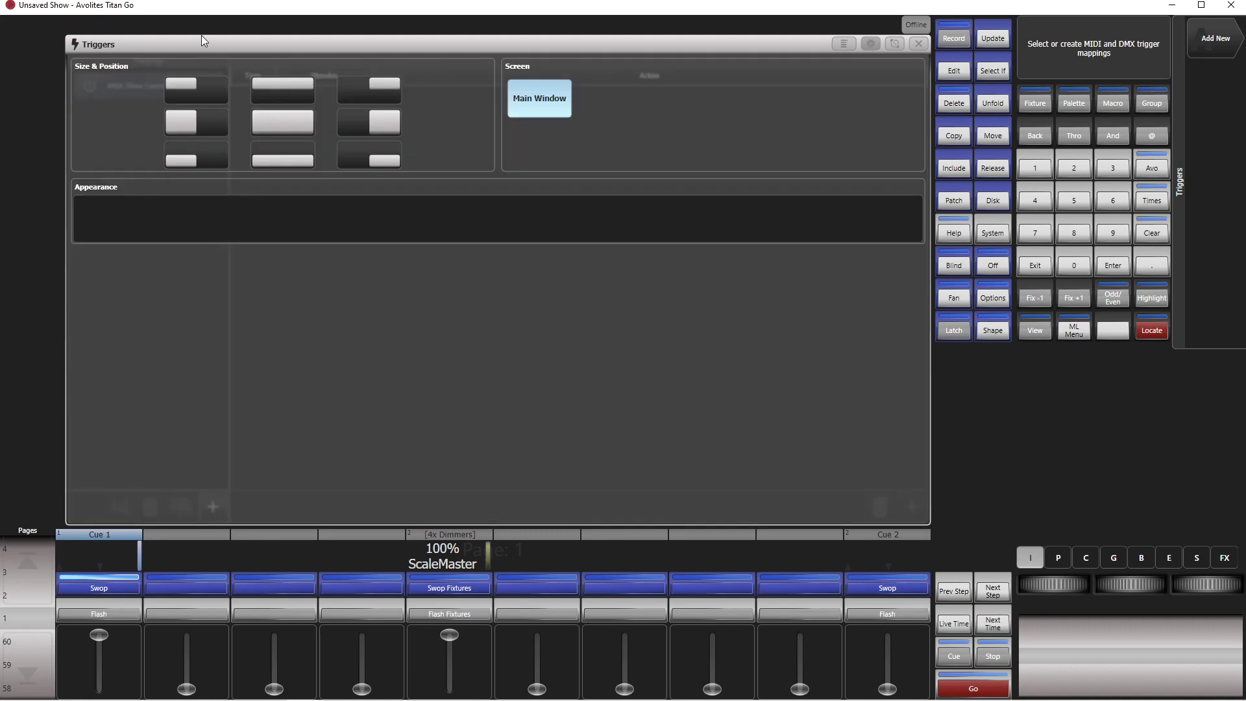
{"action": "left_click", "coordinate": [280, 91]}
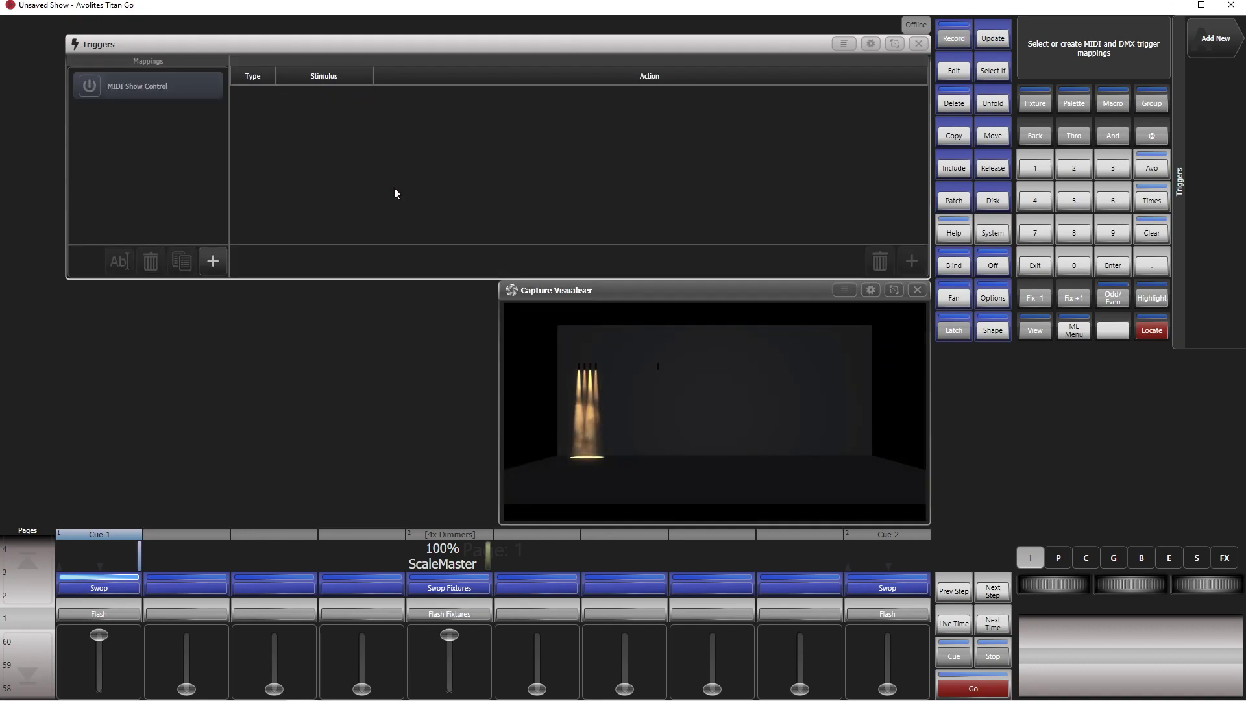
{"action": "left_click", "coordinate": [1034, 170]}
{"action": "left_click", "coordinate": [1074, 170]}
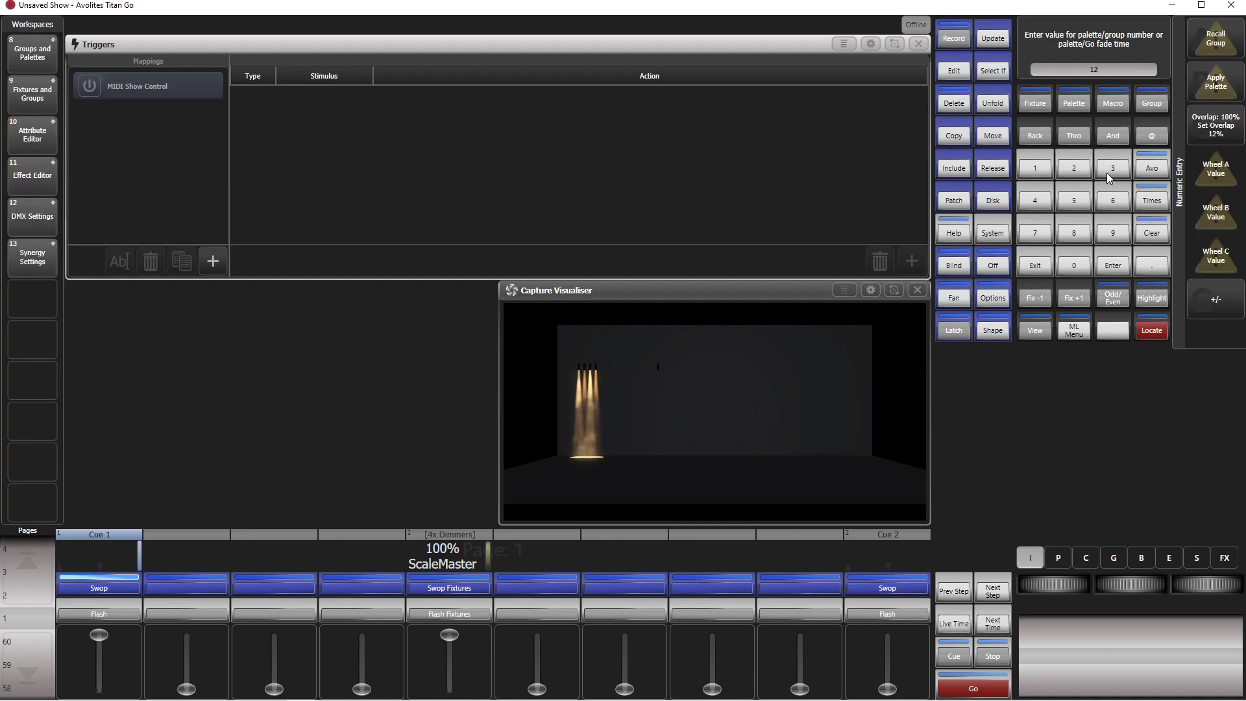
{"action": "left_click", "coordinate": [1107, 172]}
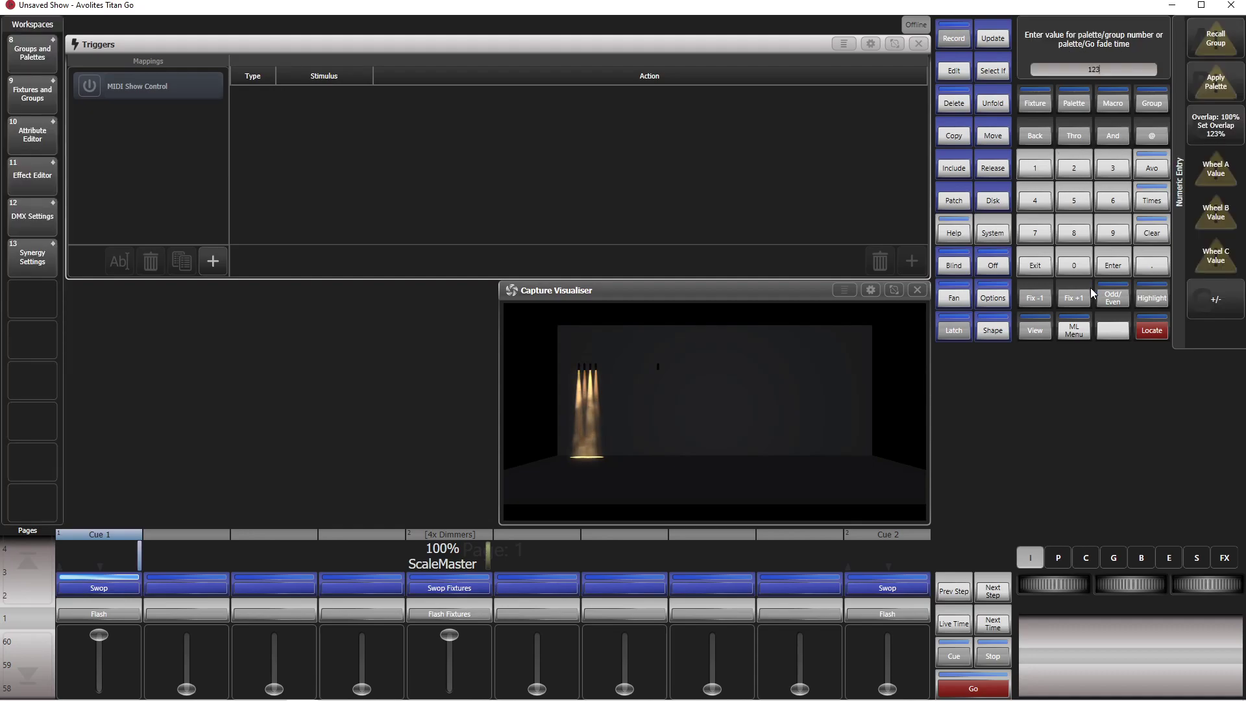
{"action": "left_click", "coordinate": [1116, 264]}
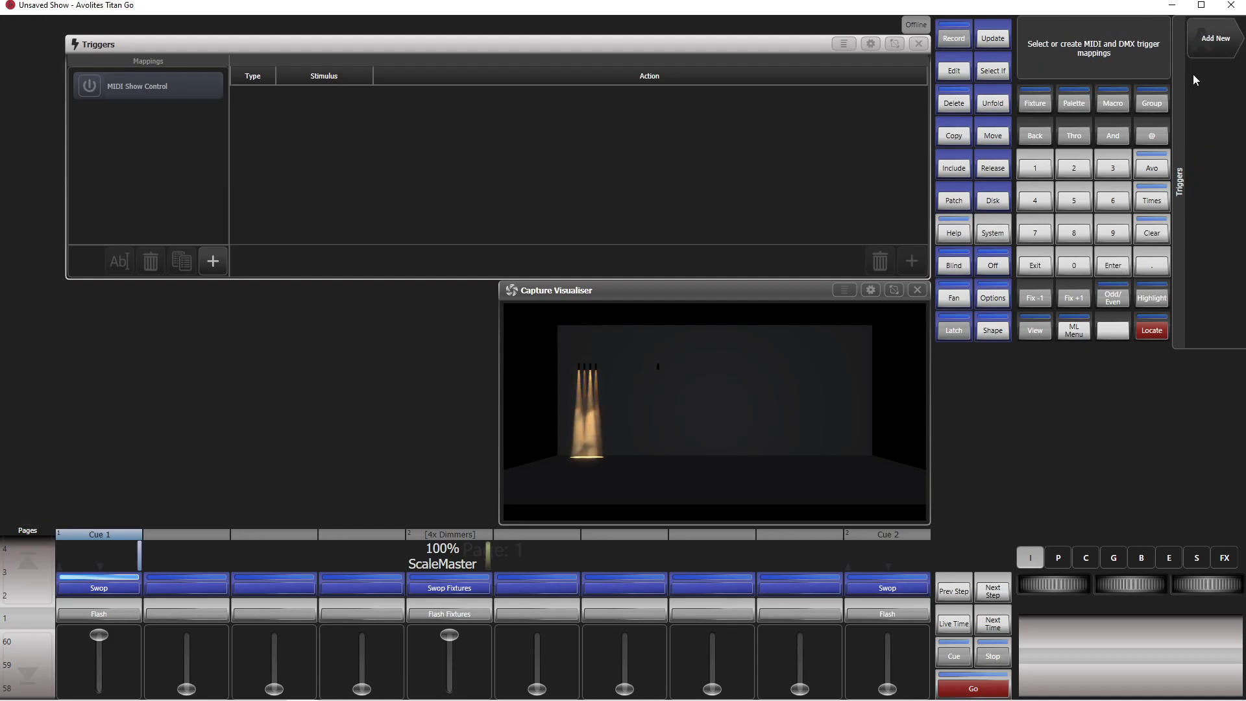
Create a trigger mapping named 123 and start adding a trigger to it.
{"action": "left_click", "coordinate": [1211, 35]}
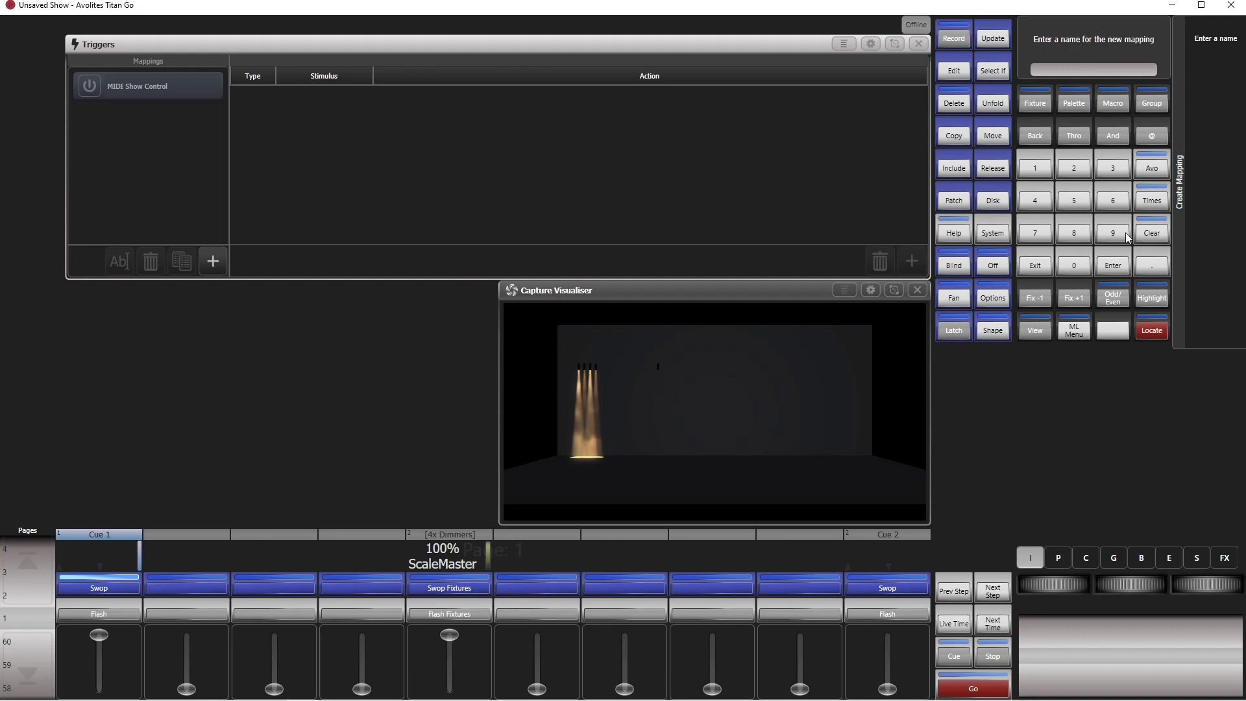
{"action": "left_click", "coordinate": [1034, 172]}
{"action": "left_click", "coordinate": [1074, 173]}
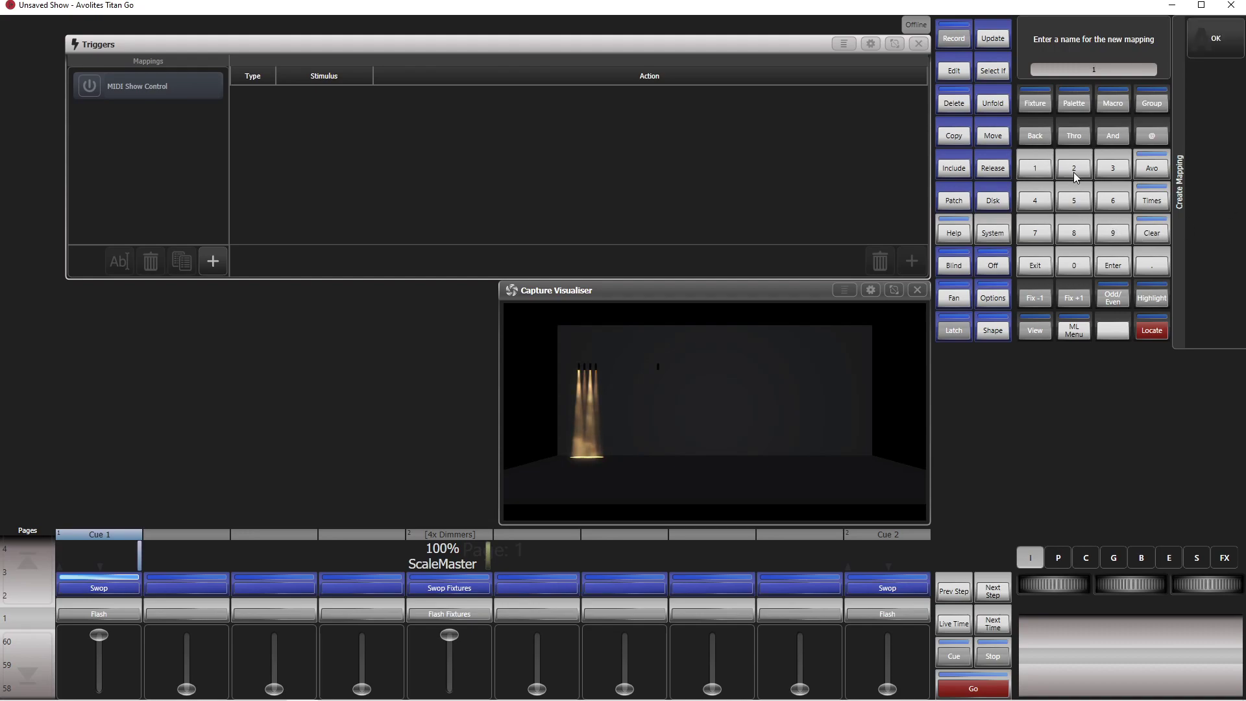
{"action": "left_click", "coordinate": [1117, 171]}
{"action": "left_click", "coordinate": [1209, 39]}
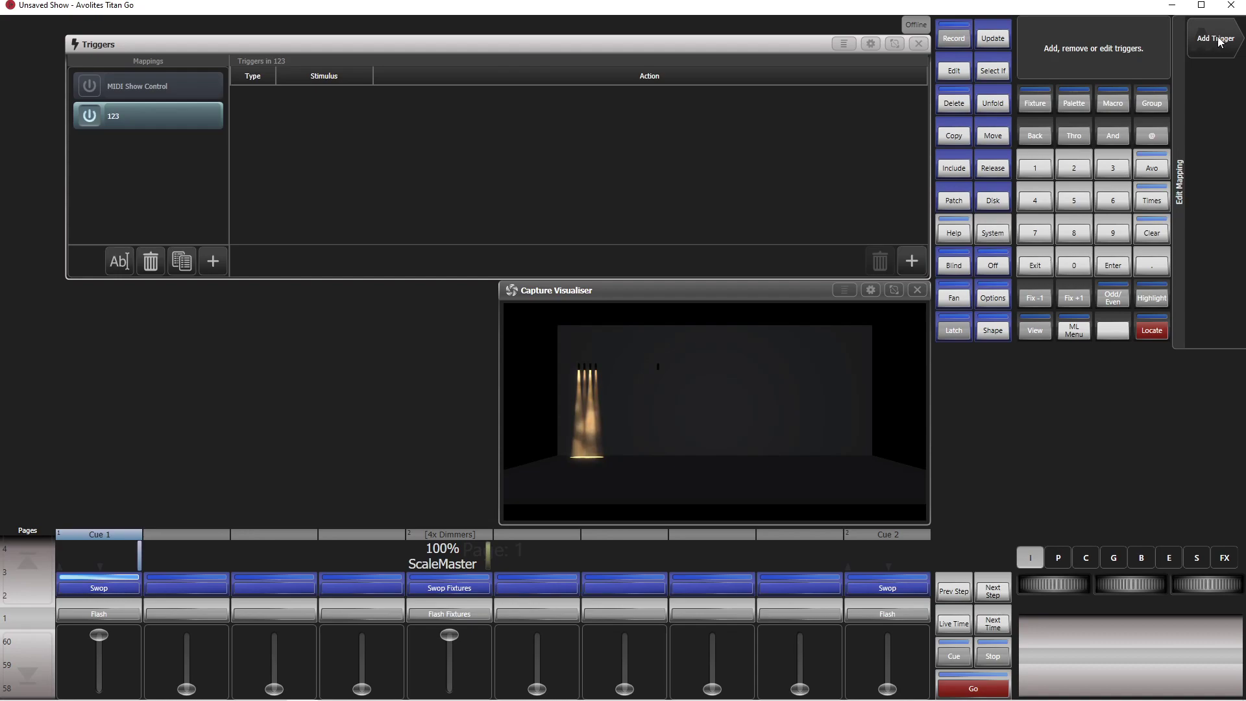
{"action": "left_click", "coordinate": [1219, 42]}
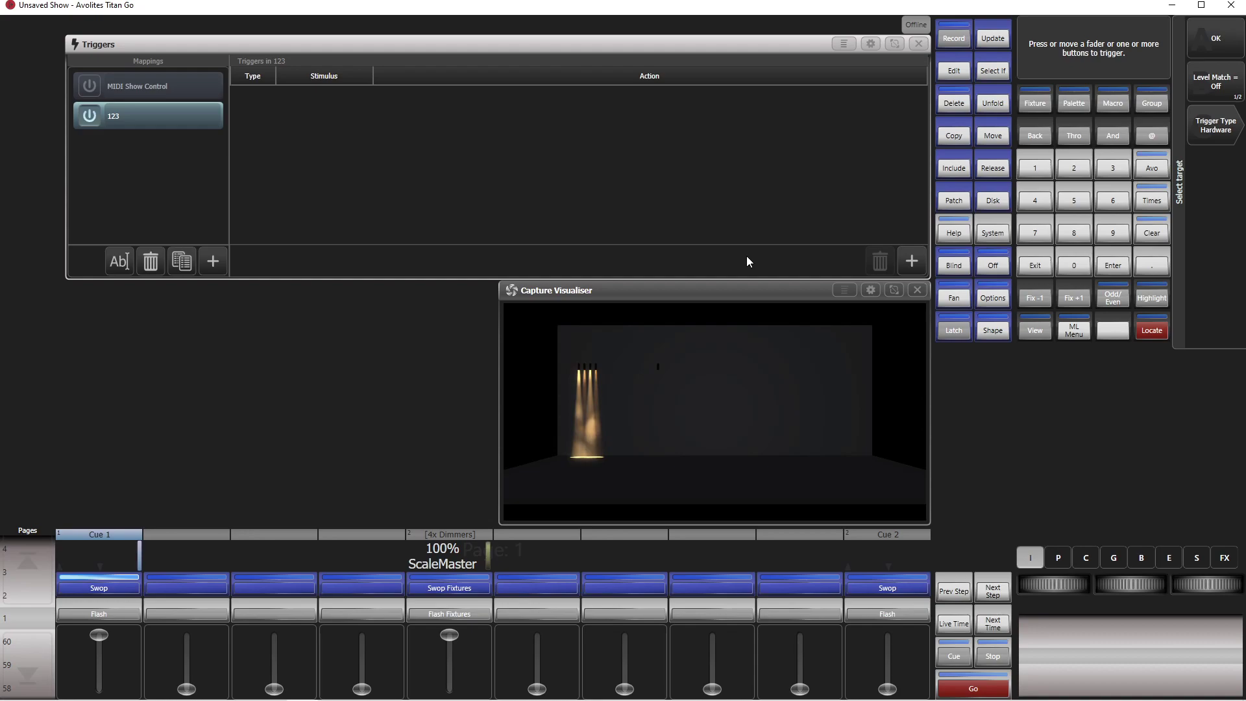
{"action": "left_click", "coordinate": [1220, 126]}
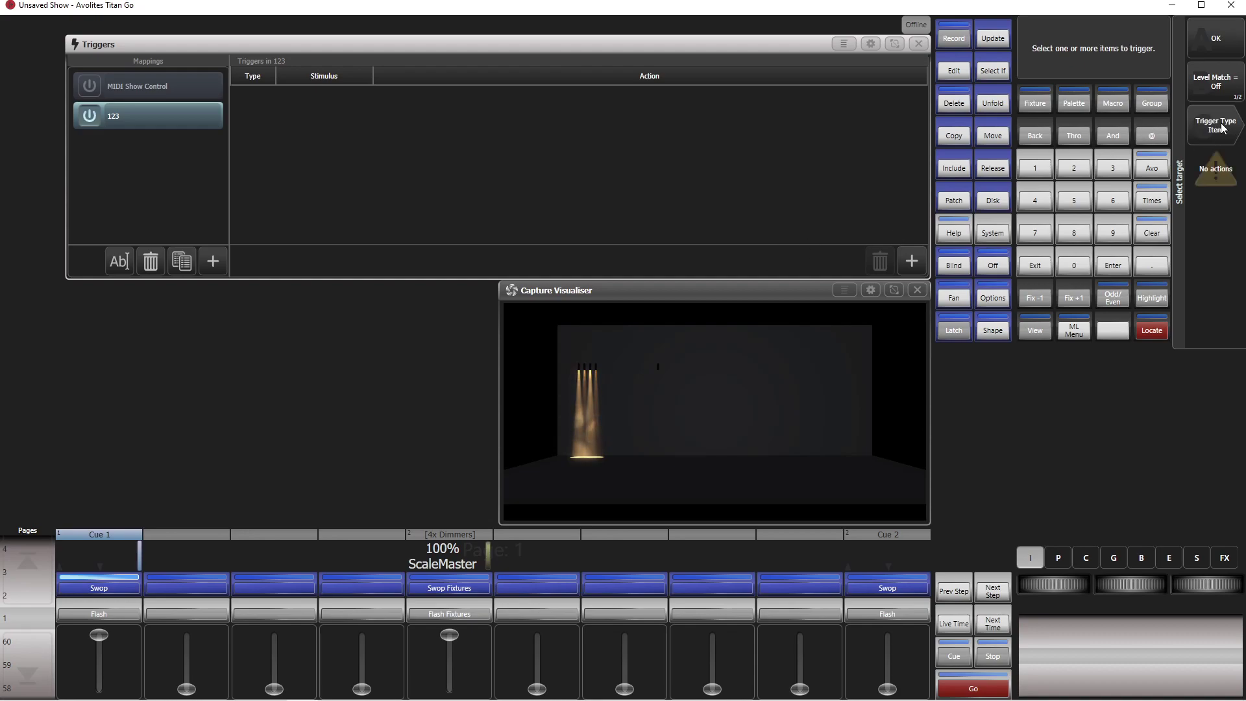
{"action": "left_click", "coordinate": [436, 589]}
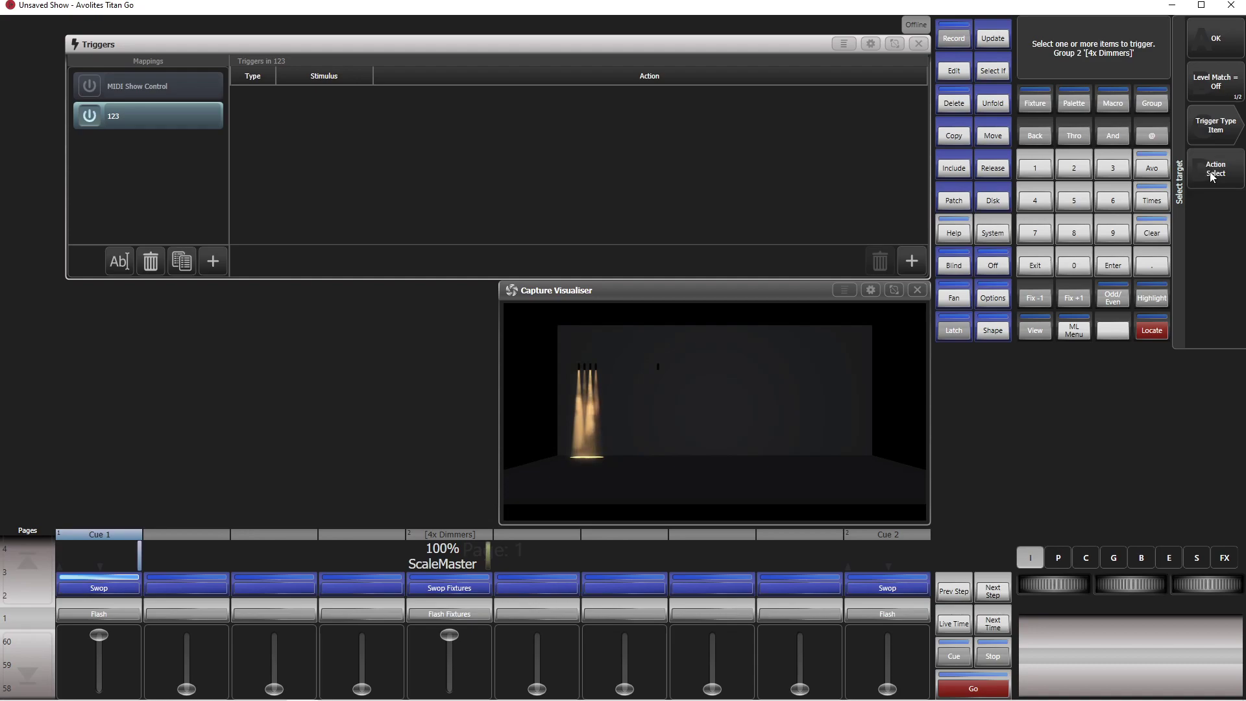
{"action": "left_click", "coordinate": [1220, 131]}
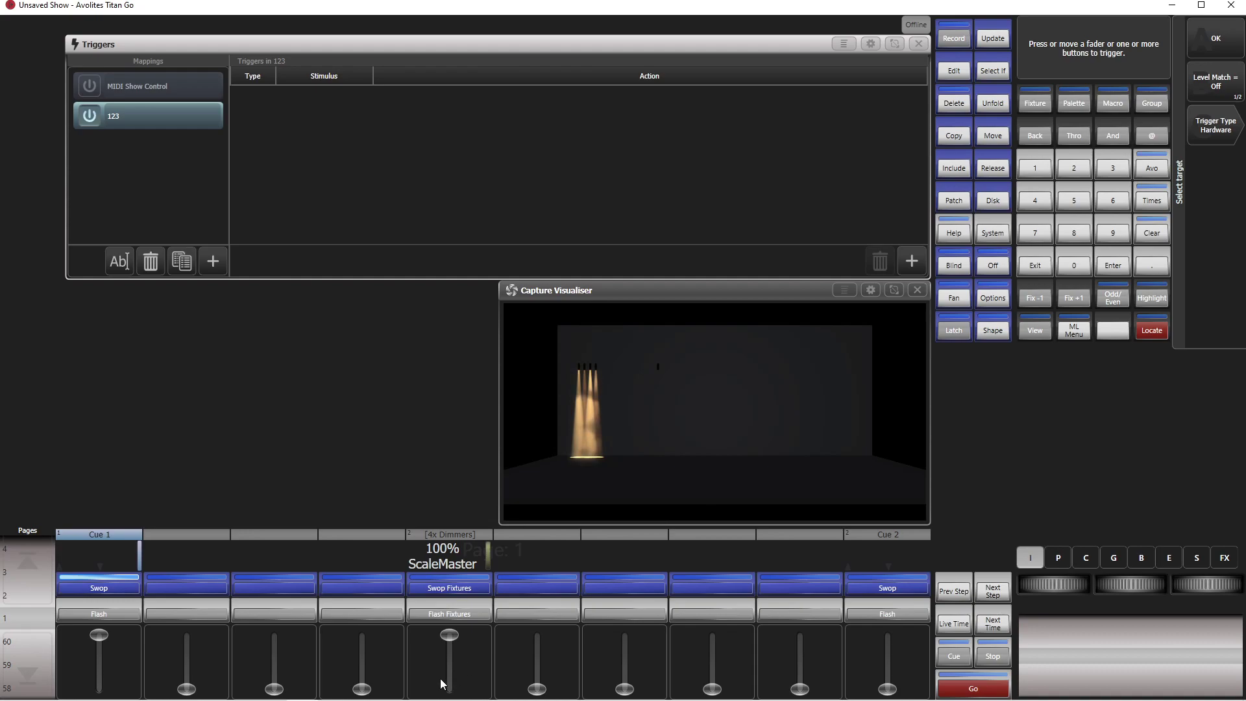
Assign playback fader 5, which holds the [4x Dimmers] group master, as the trigger's hardware target and confirm it.
{"action": "left_click_drag", "start_coordinate": [451, 633], "coordinate": [449, 691]}
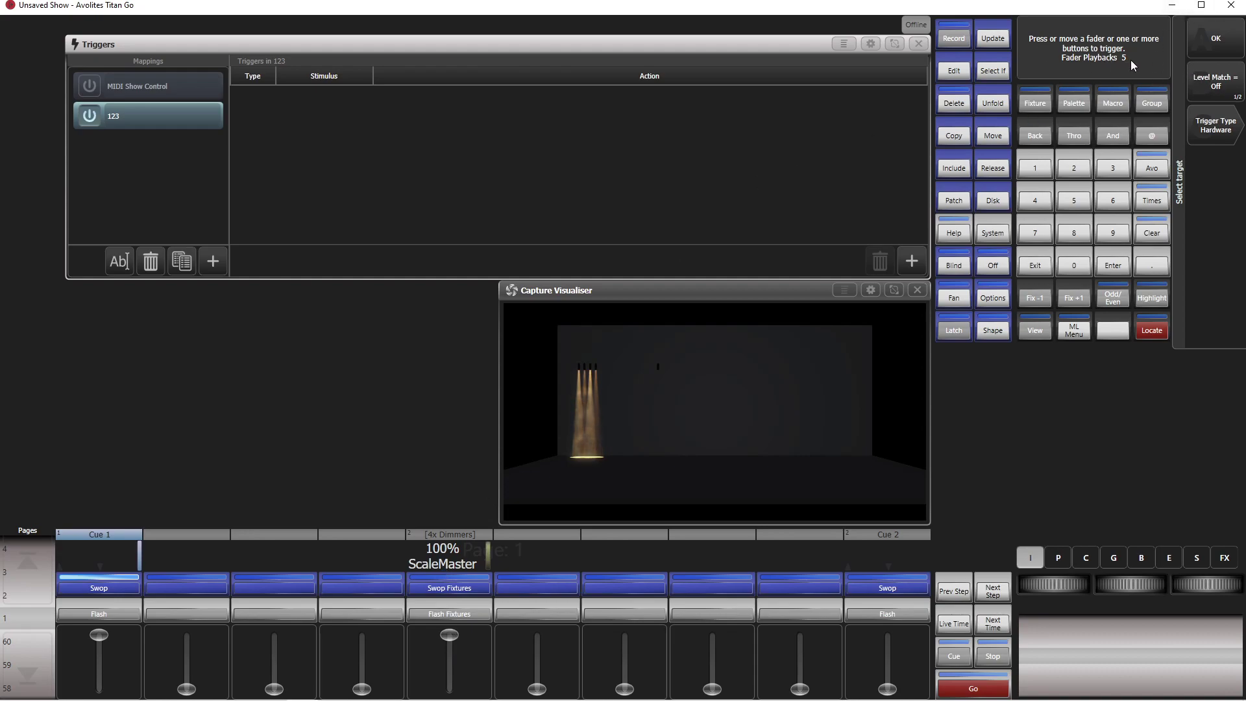
{"action": "left_click", "coordinate": [1225, 52]}
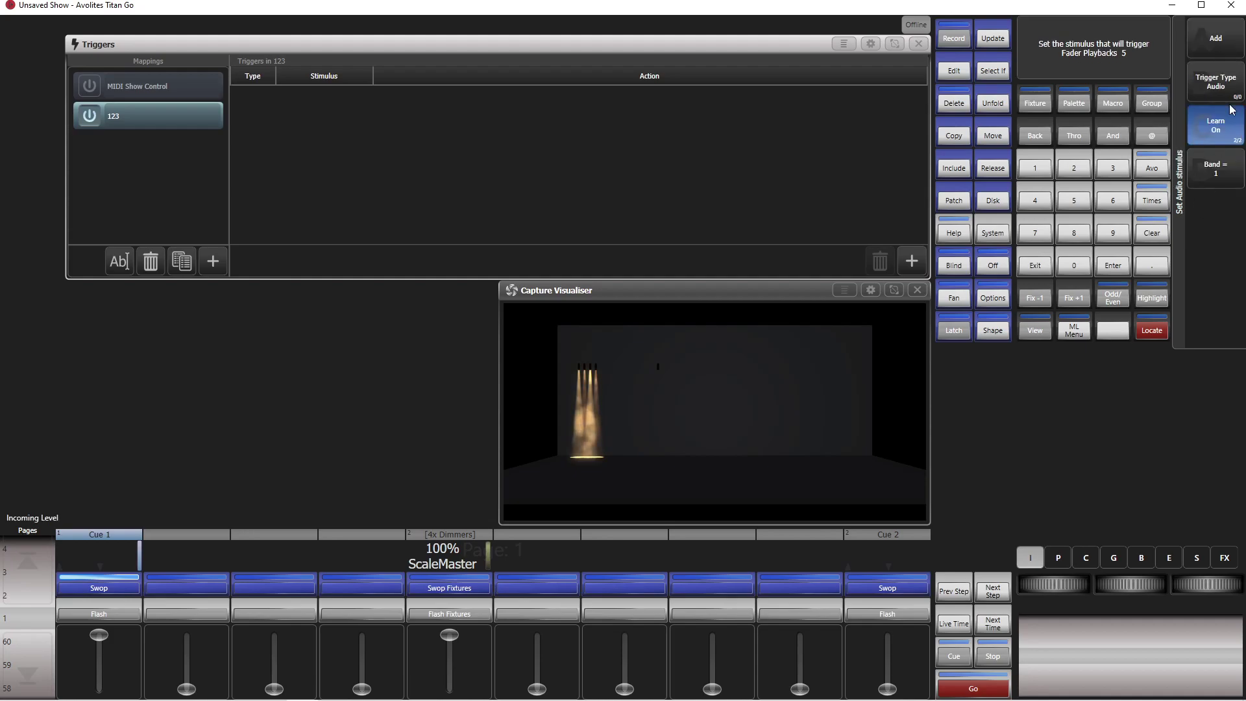
Add a Streaming ACN trigger on universe 1, address 250 for playback fader 5, and test it with the Cue 2 fader.
{"action": "left_click", "coordinate": [1209, 81]}
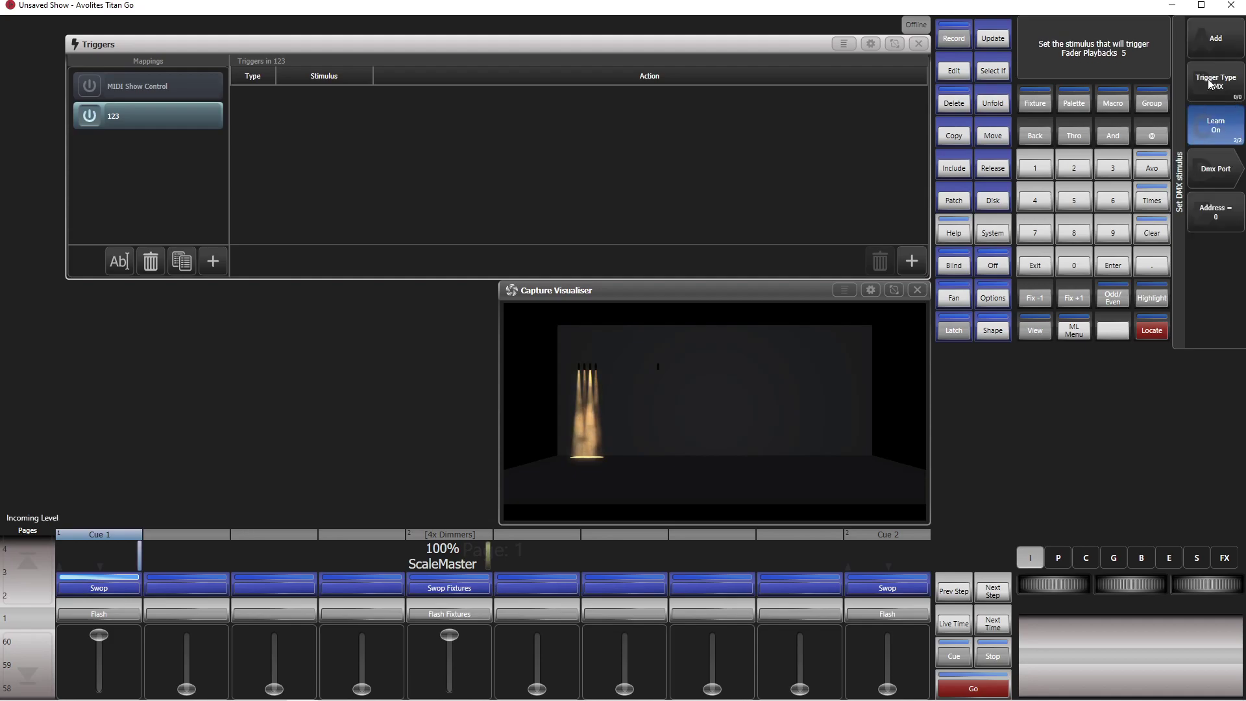
{"action": "left_click", "coordinate": [1209, 82]}
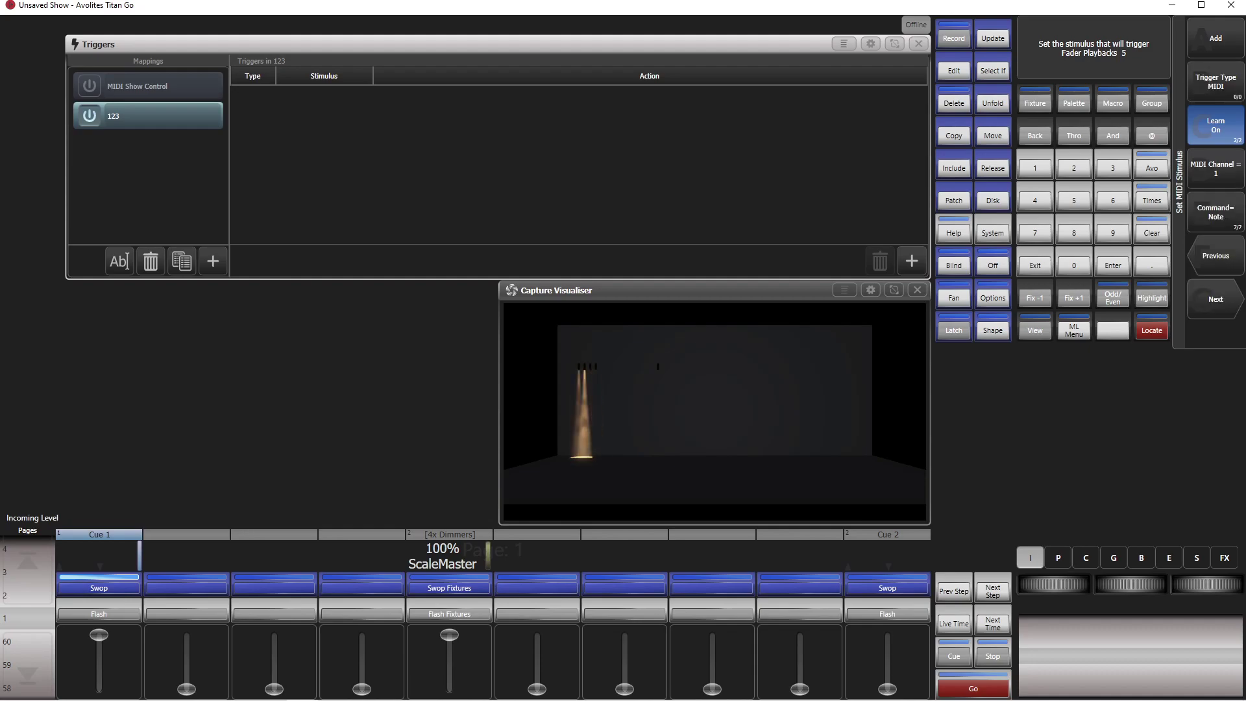
{"action": "left_click", "coordinate": [1211, 79]}
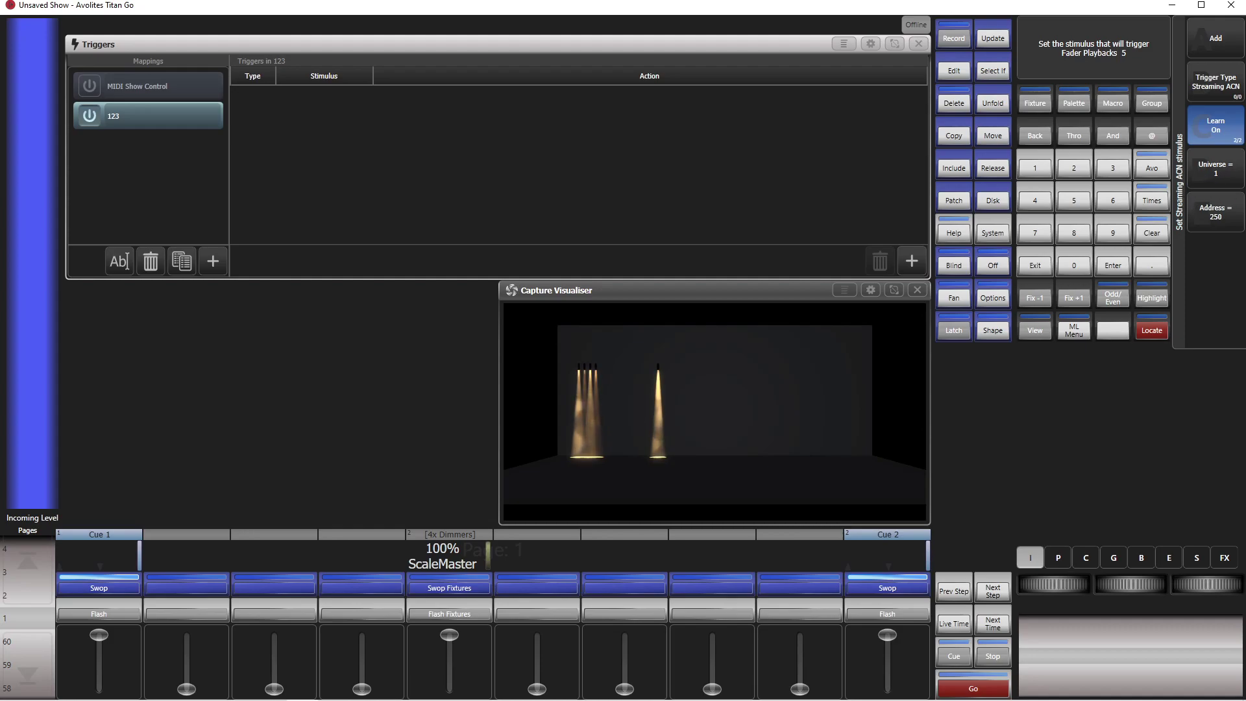
{"action": "left_click", "coordinate": [1207, 38]}
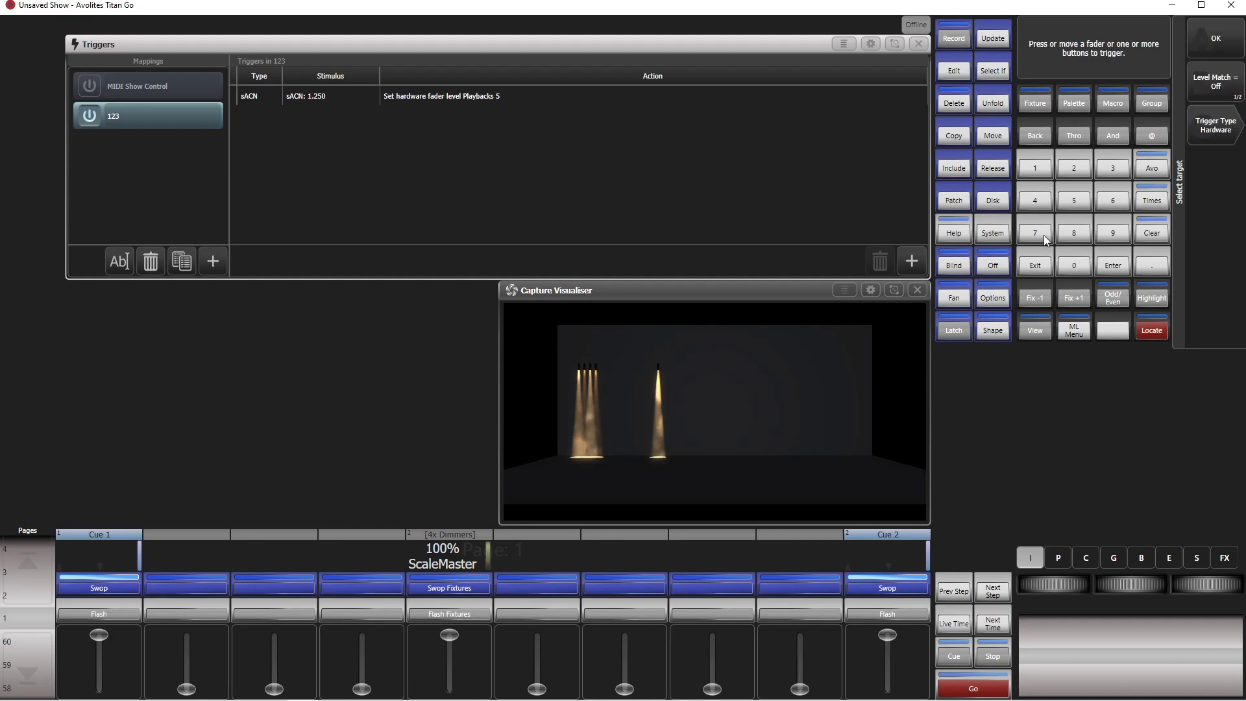
{"action": "left_click", "coordinate": [1035, 265]}
{"action": "left_click", "coordinate": [1035, 265]}
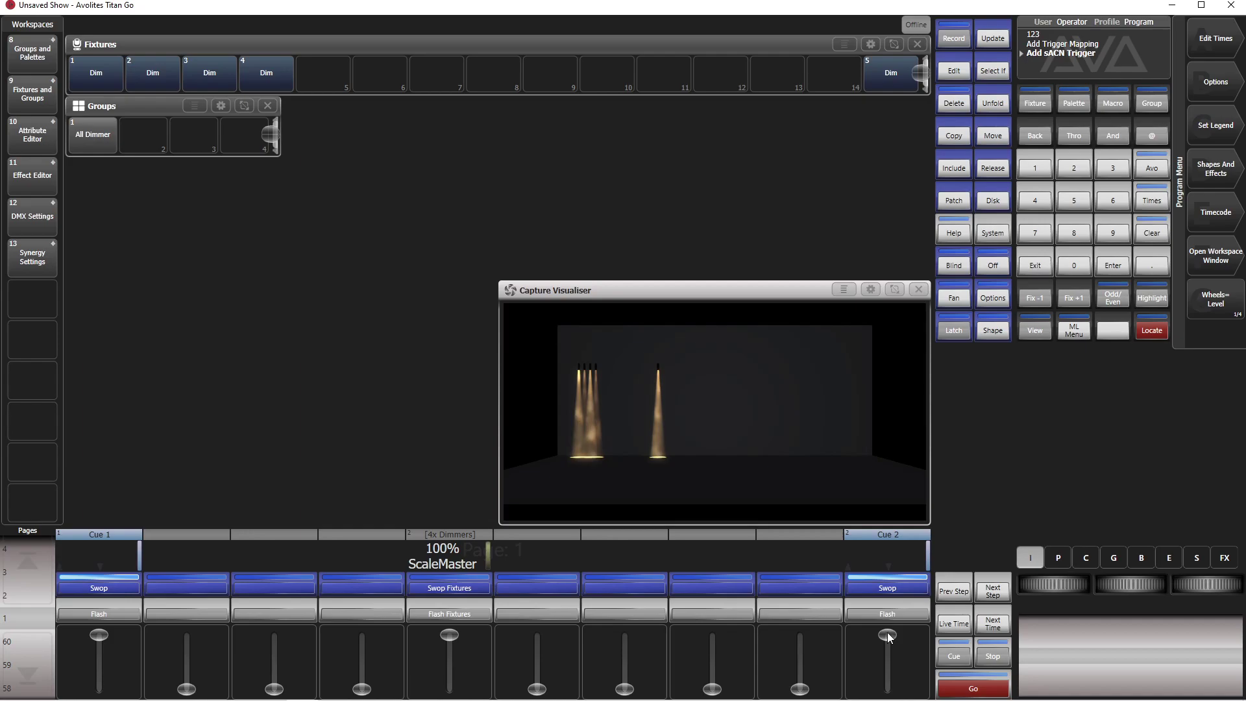
{"action": "mouse_move", "coordinate": [887, 607]}
{"action": "left_mouse_down"}
{"action": "mouse_move", "coordinate": [887, 689]}
{"action": "mouse_move", "coordinate": [885, 584]}
{"action": "mouse_move", "coordinate": [876, 698]}
{"action": "mouse_move", "coordinate": [877, 574]}
{"action": "mouse_move", "coordinate": [885, 693]}
{"action": "mouse_move", "coordinate": [884, 590]}
{"action": "left_mouse_up"}
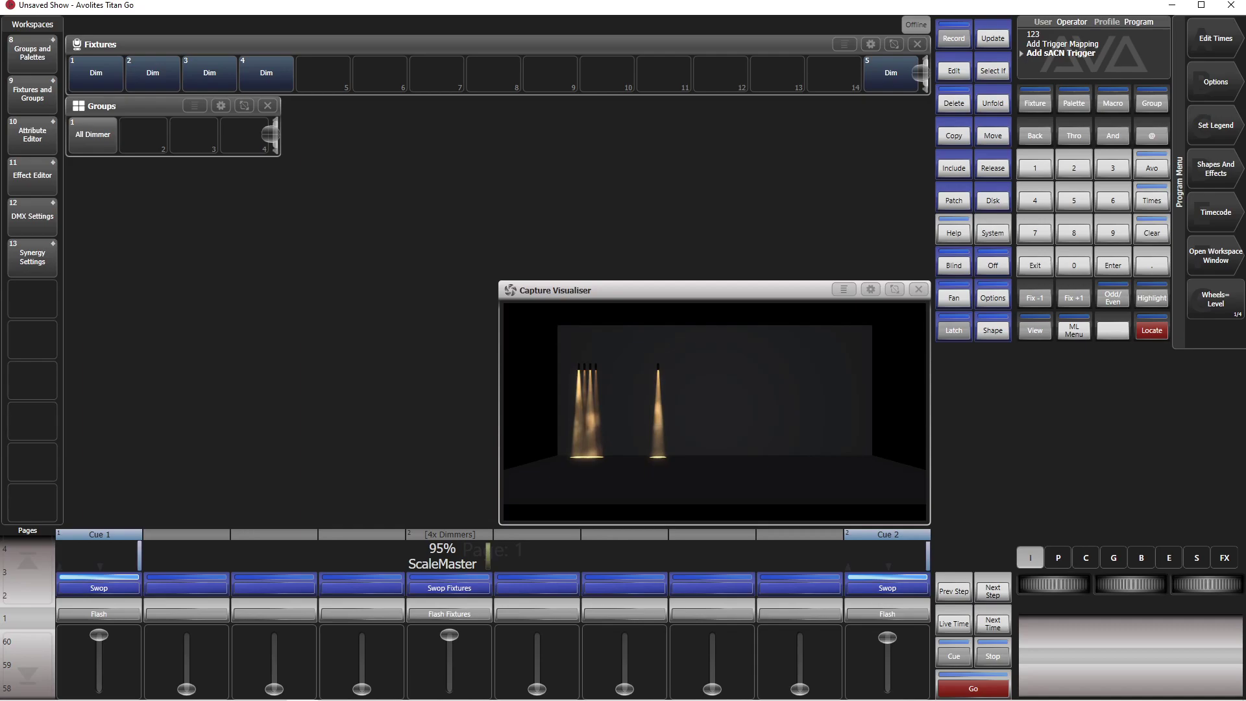
Open the Virtual Faders window in the lower-left quarter of the workspace and set it to 15 faders.
{"action": "left_click", "coordinate": [1218, 255]}
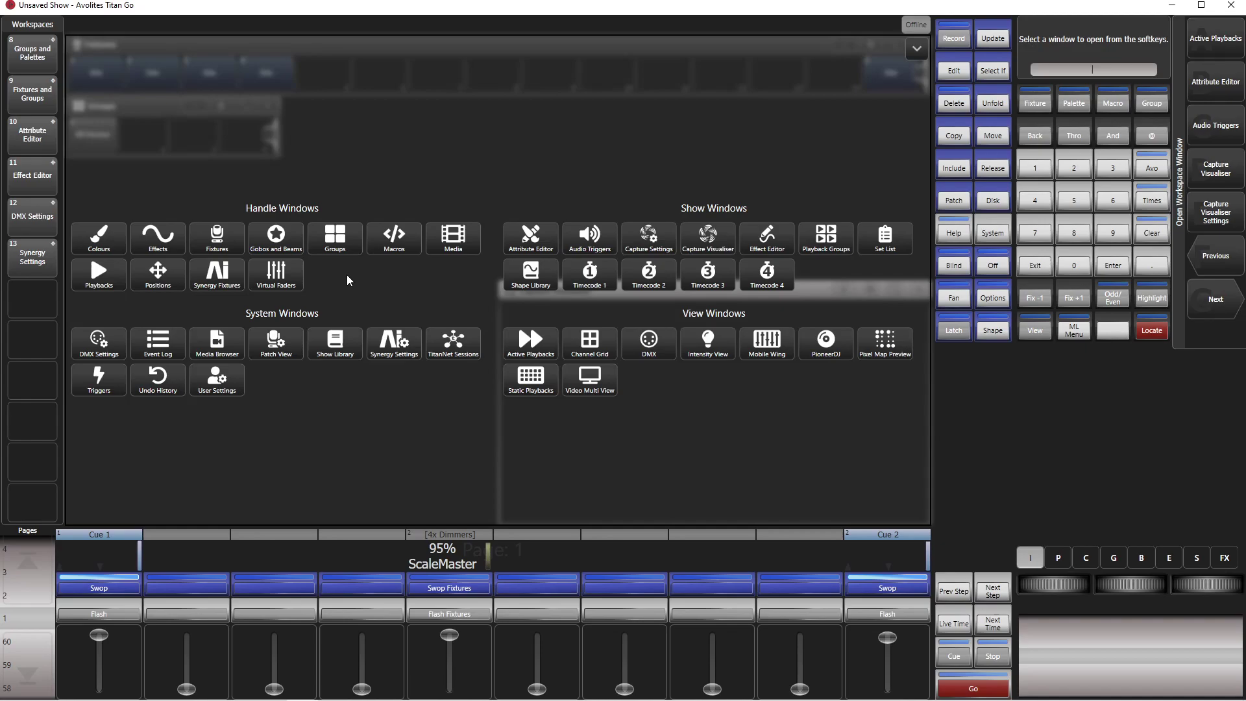
{"action": "left_click", "coordinate": [276, 270]}
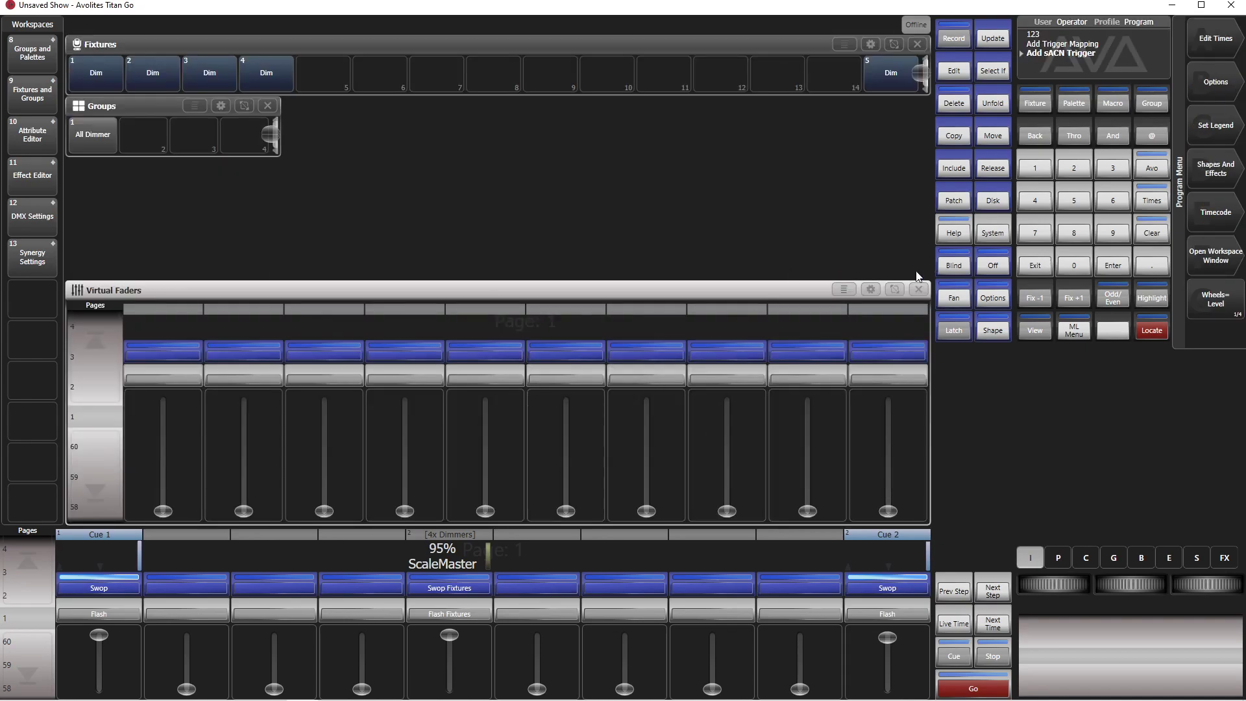
{"action": "left_click", "coordinate": [870, 289]}
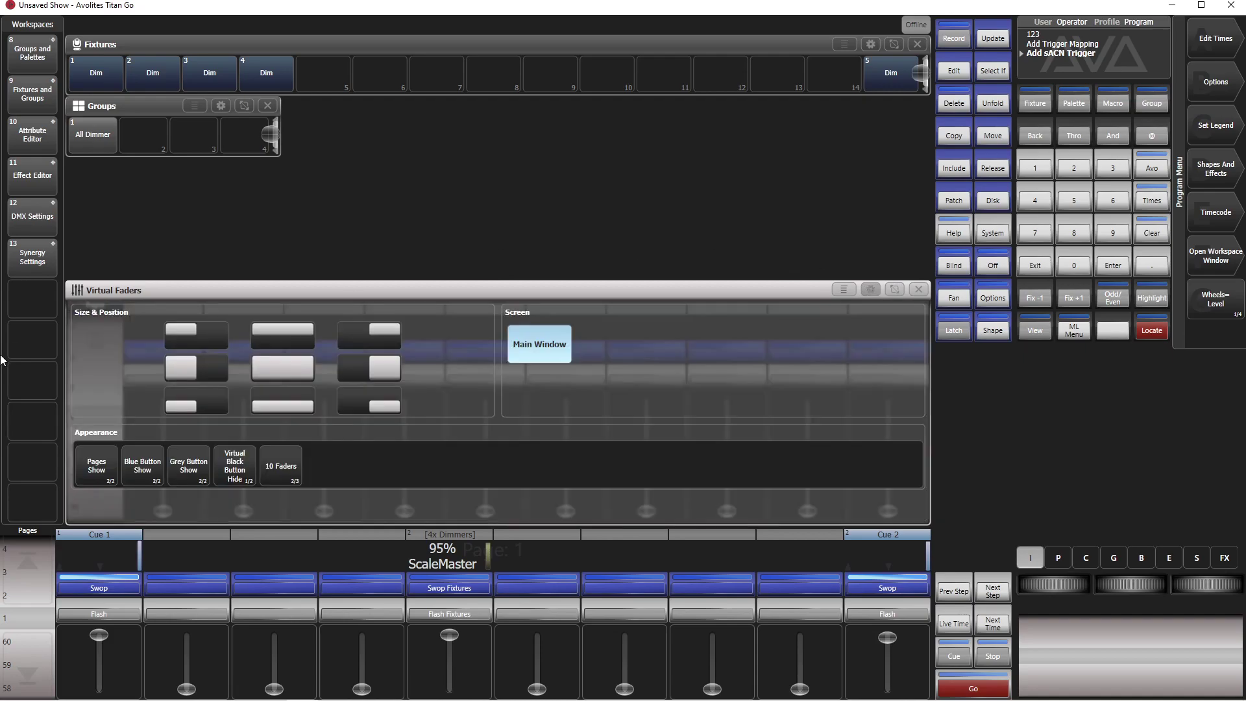
{"action": "left_click", "coordinate": [196, 407]}
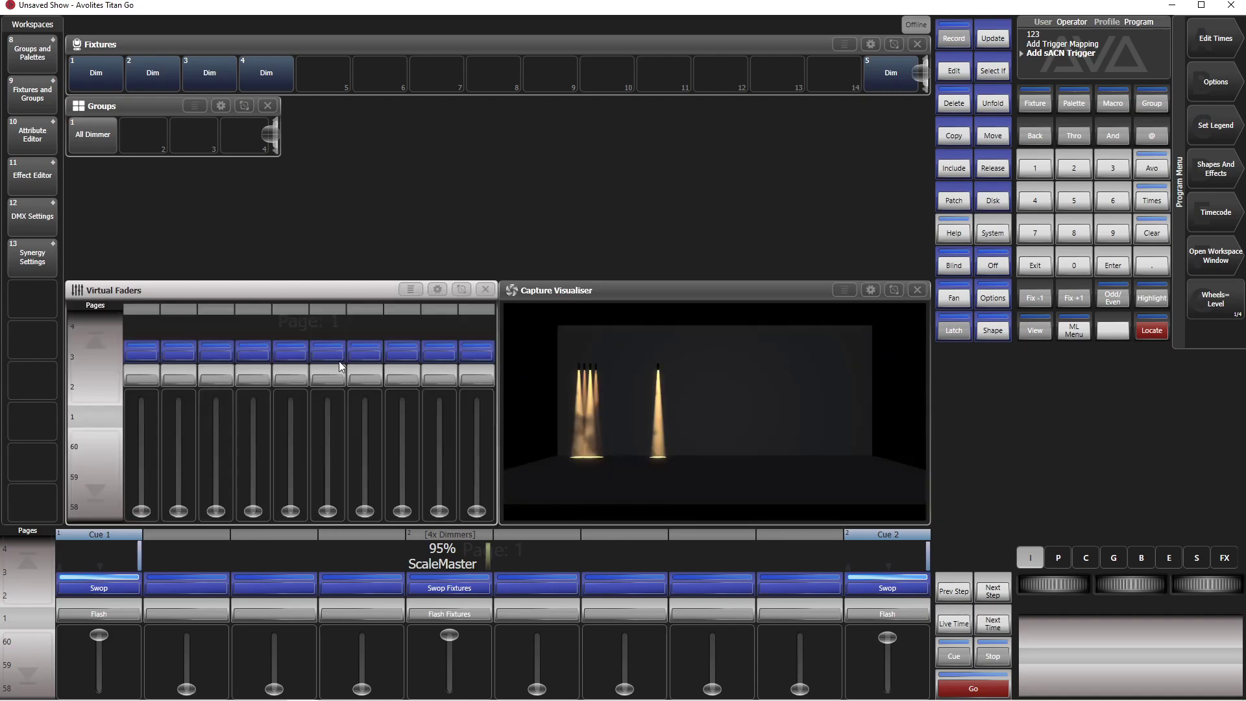
{"action": "left_click", "coordinate": [431, 290]}
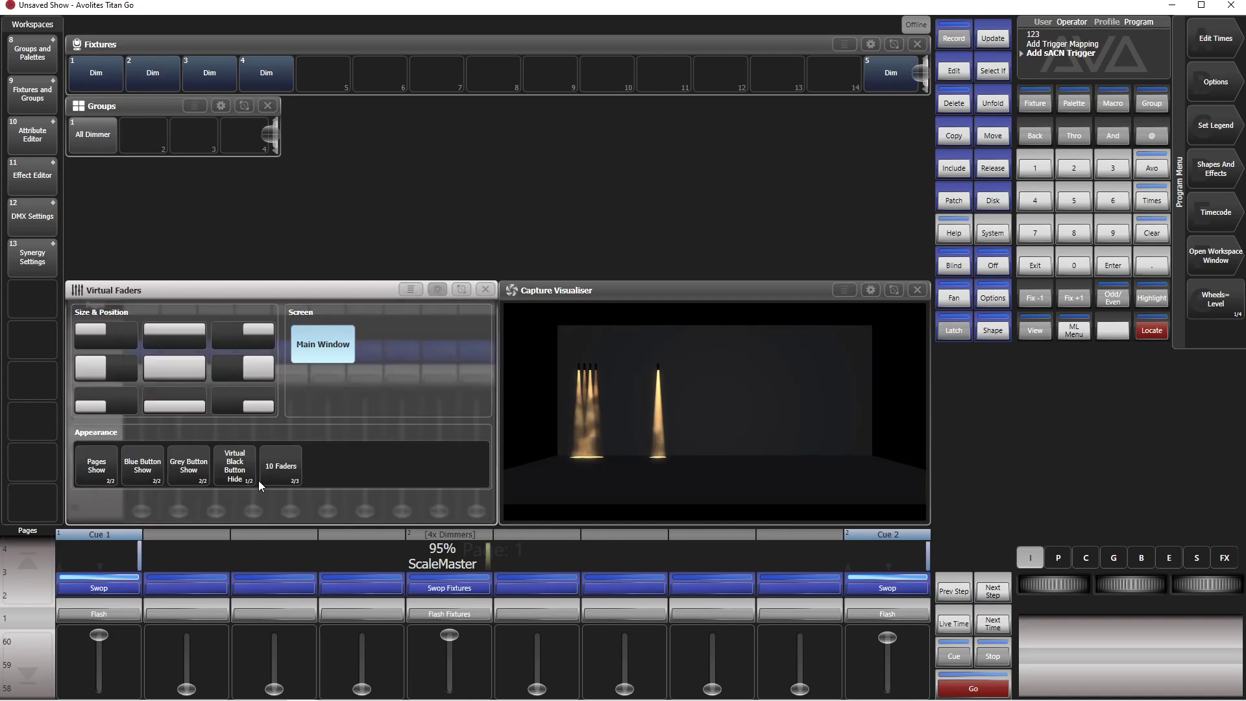
{"action": "left_click", "coordinate": [273, 467]}
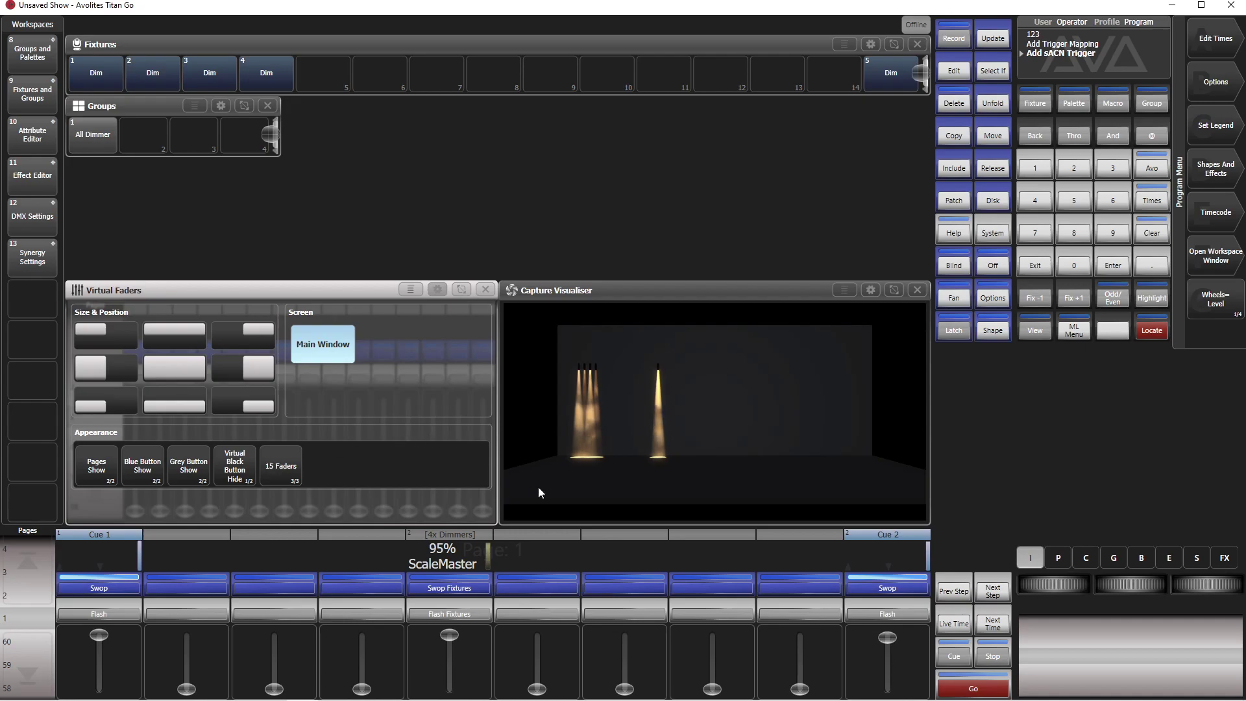
{"action": "left_click", "coordinate": [438, 293]}
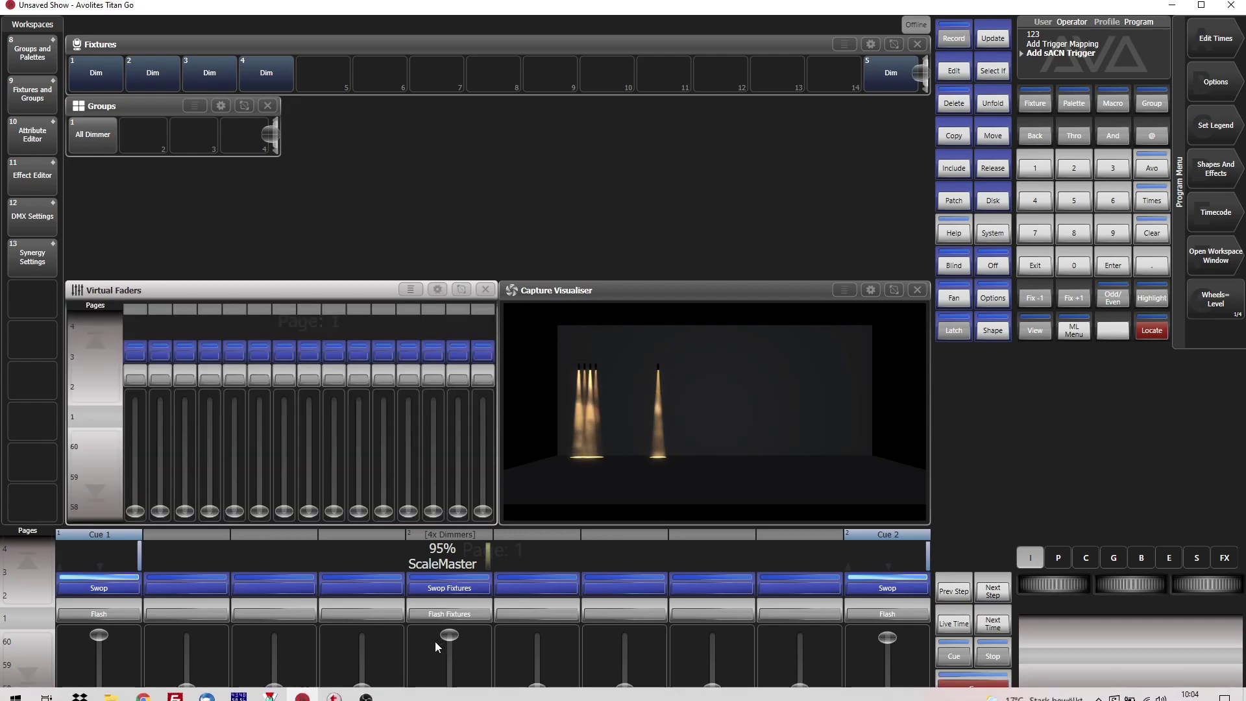
Move the [4x Dimmers] group master to virtual fader 15 and test it by lowering and raising the Cue 2 fader.
{"action": "left_click", "coordinate": [995, 137]}
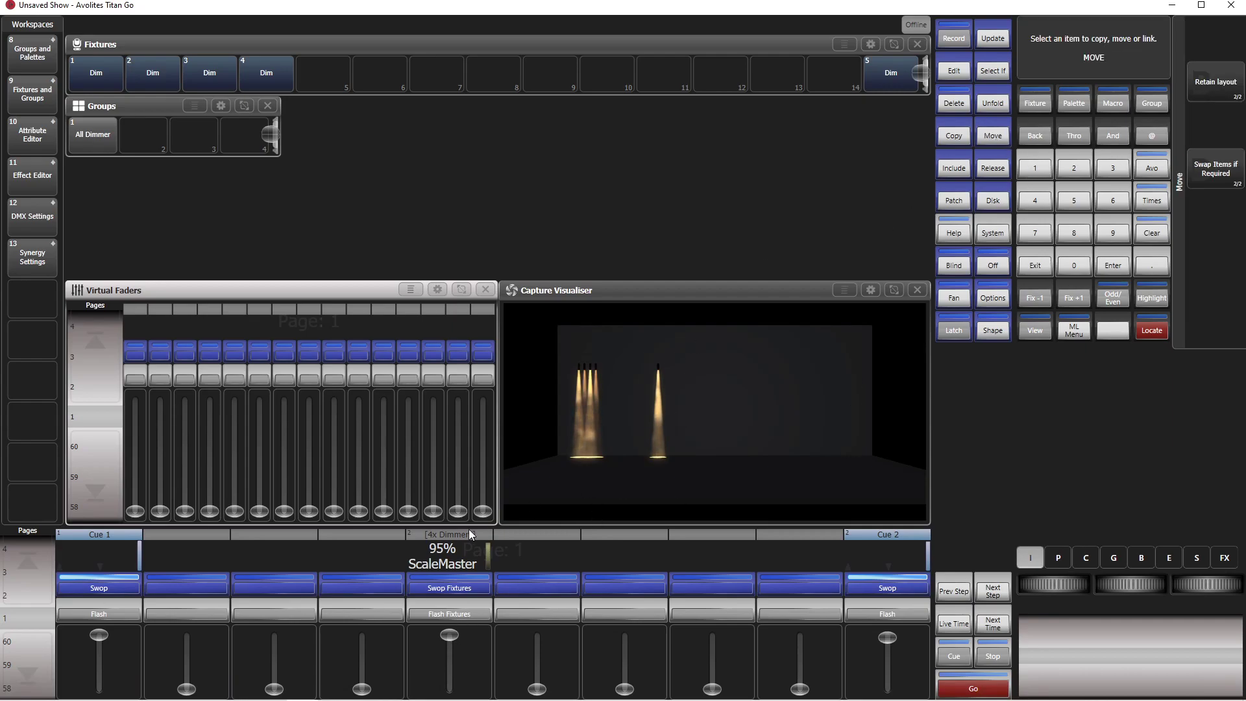
{"action": "left_click", "coordinate": [431, 587]}
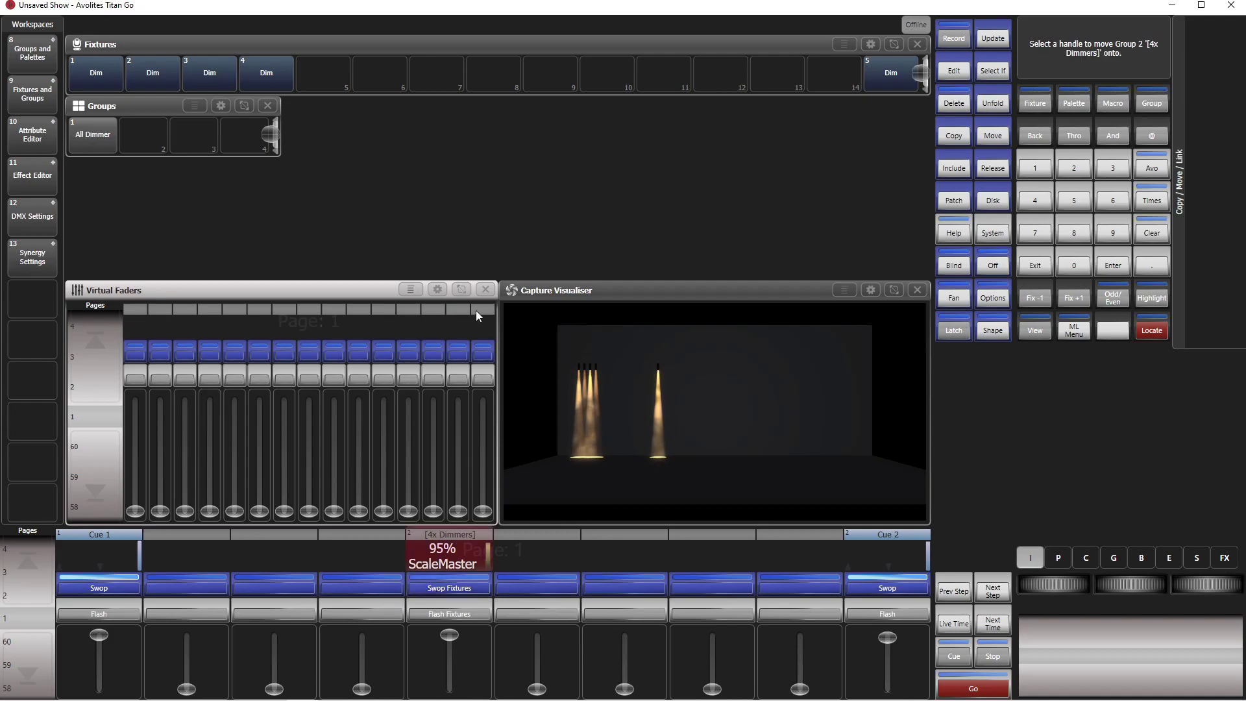
{"action": "left_click", "coordinate": [483, 357]}
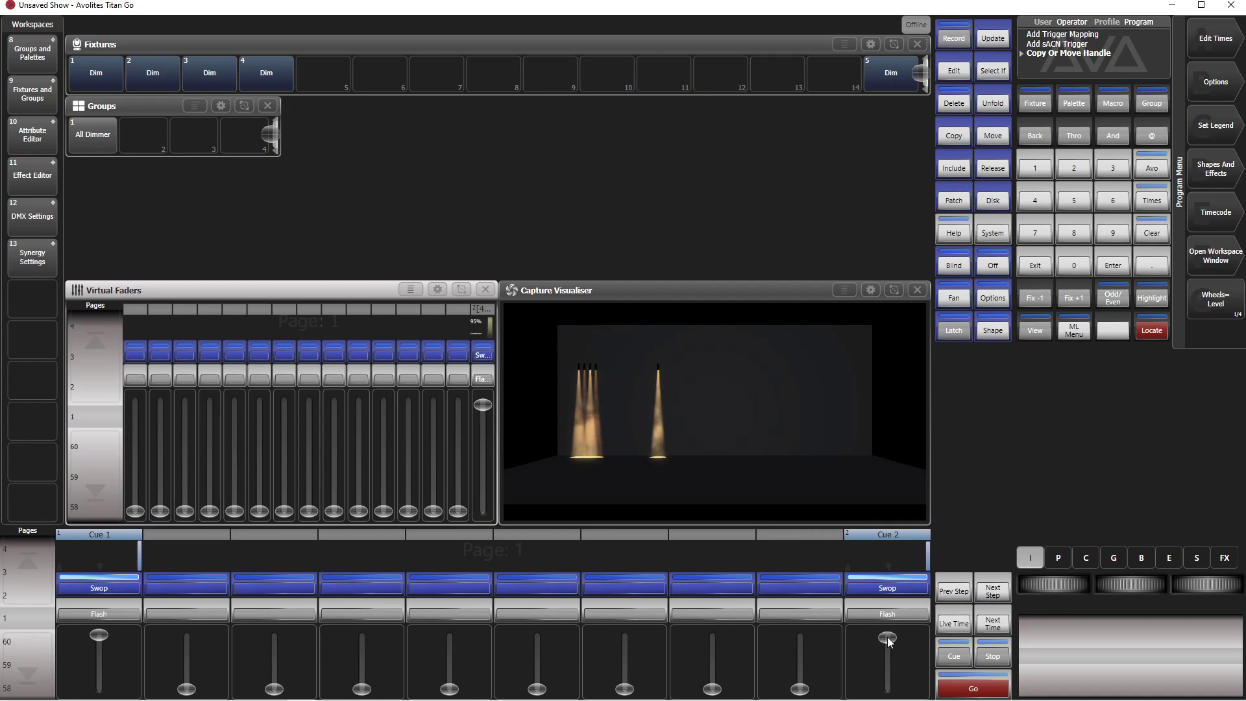
{"action": "left_click_drag", "start_coordinate": [888, 640], "coordinate": [888, 698]}
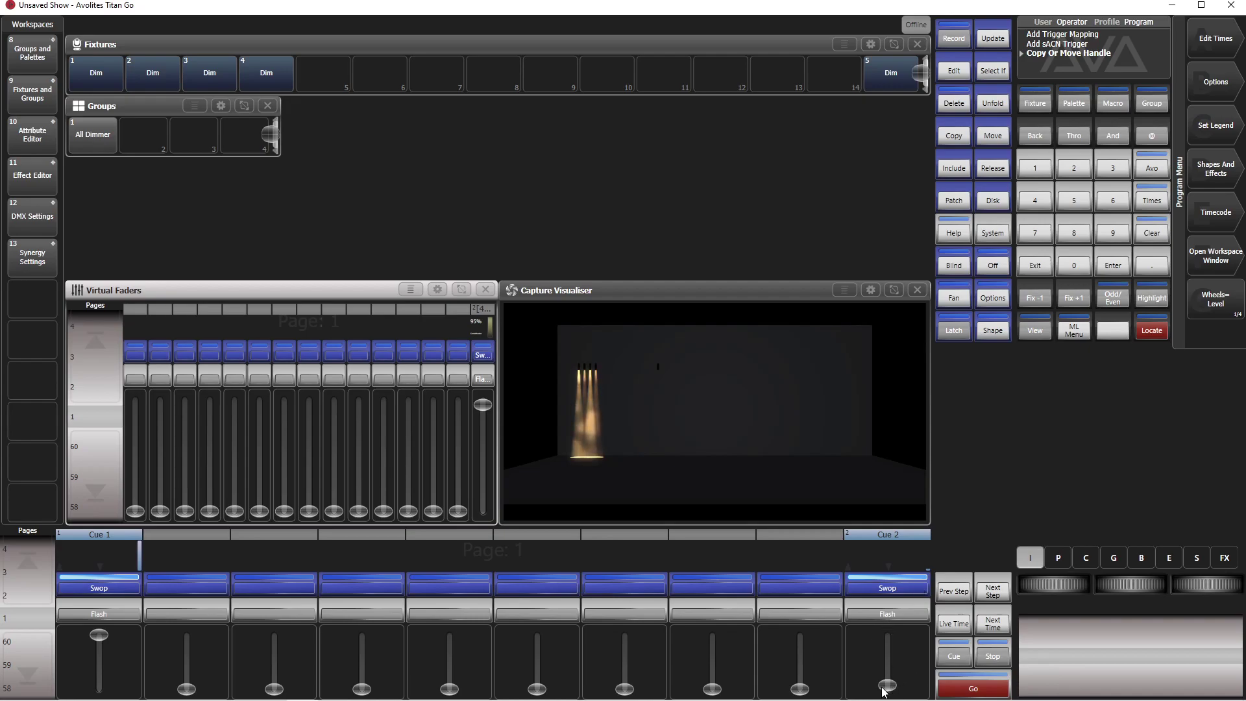
{"action": "left_click_drag", "start_coordinate": [888, 685], "coordinate": [900, 589]}
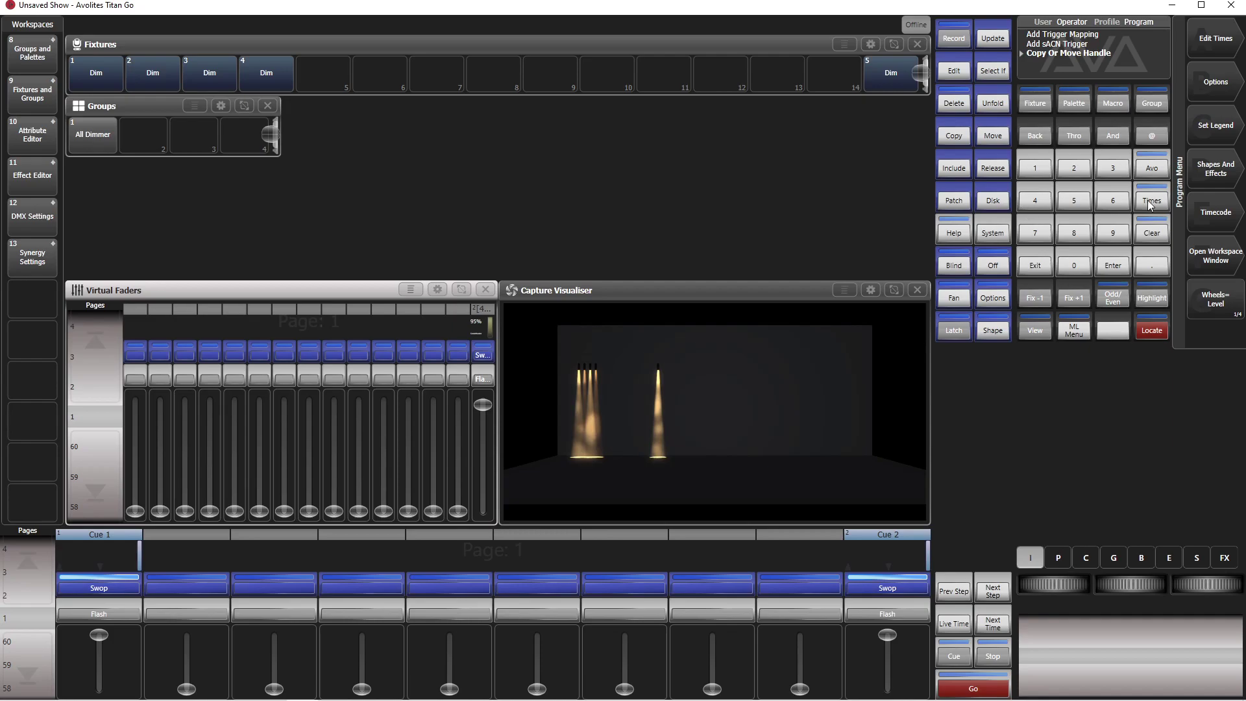
Delete the sACN trigger for playback fader 5 from trigger mapping 123.
{"action": "left_click", "coordinate": [990, 236]}
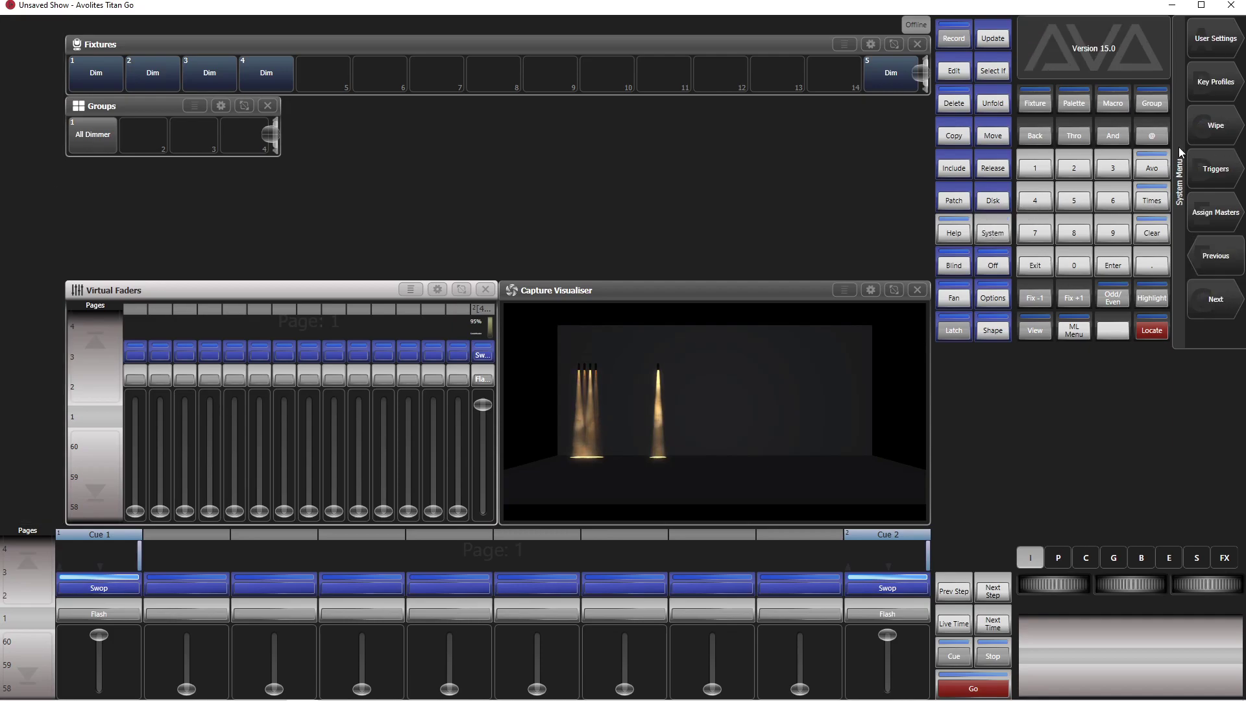
{"action": "left_click", "coordinate": [1219, 172]}
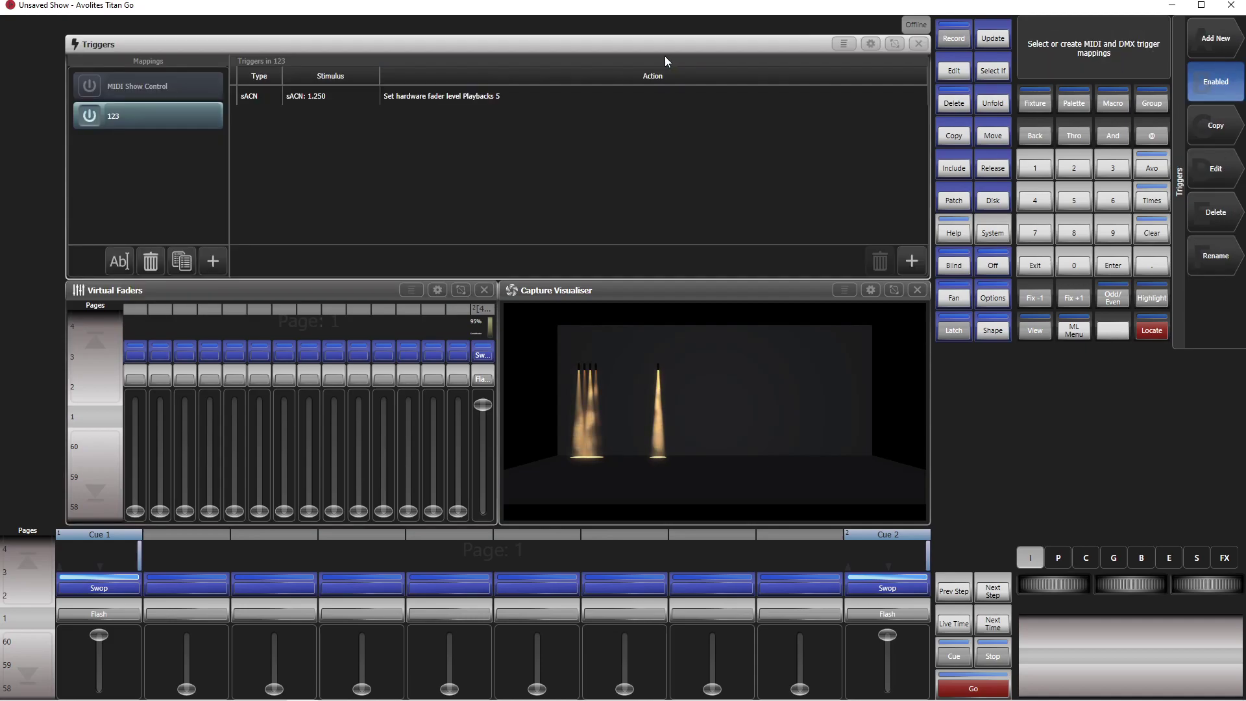
{"action": "left_click", "coordinate": [431, 95]}
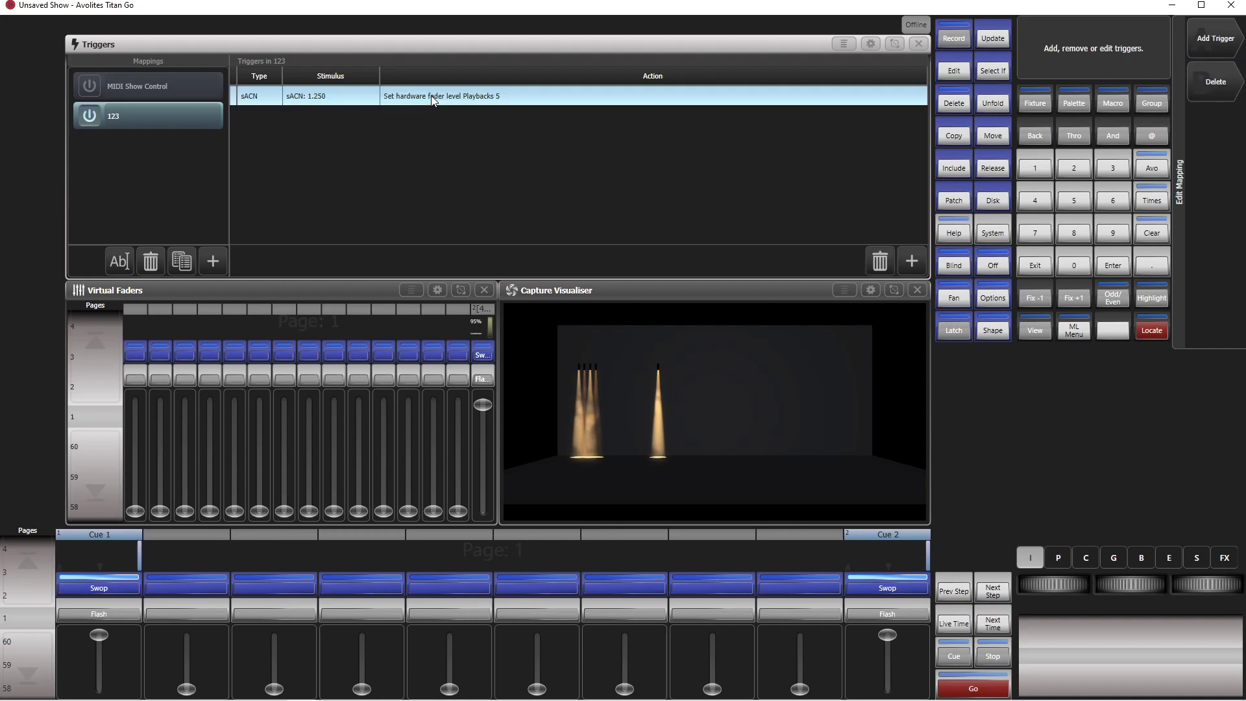
{"action": "left_click", "coordinate": [880, 262]}
{"action": "left_click", "coordinate": [1222, 39]}
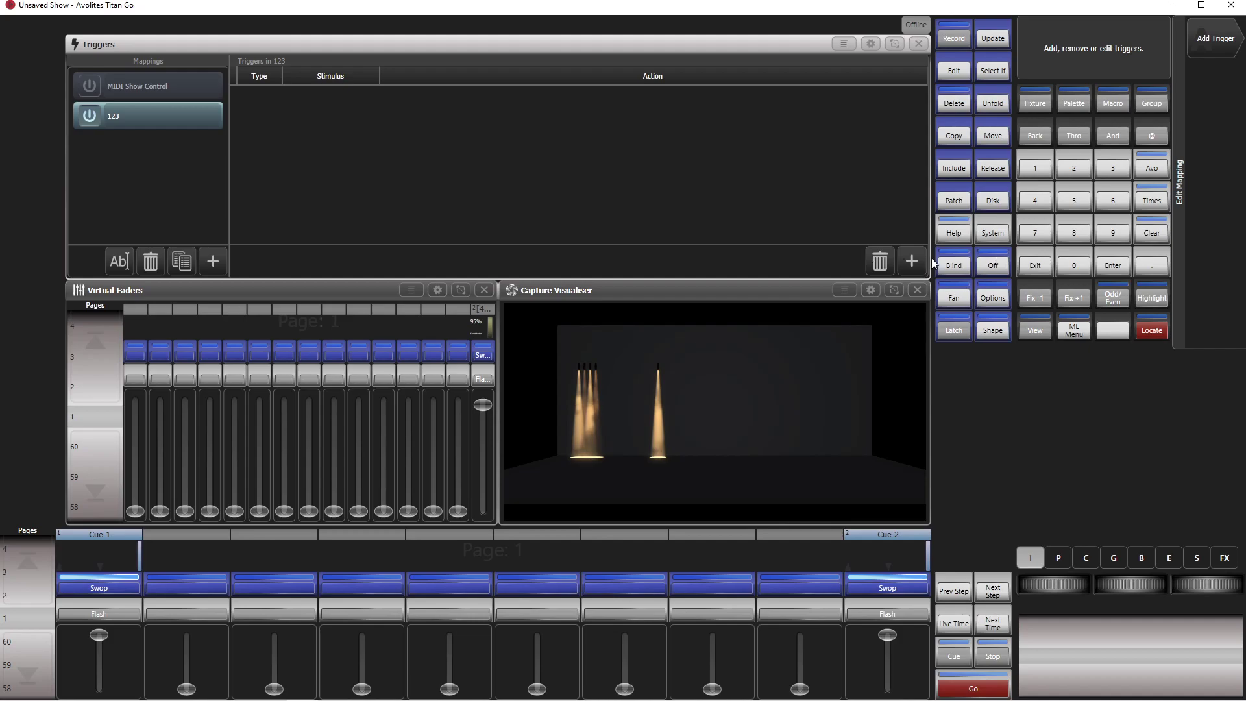
Add a trigger from sACN universe 1, address 250 to virtual fader 15, and test it with the Cue 2 fader.
{"action": "left_click", "coordinate": [916, 259]}
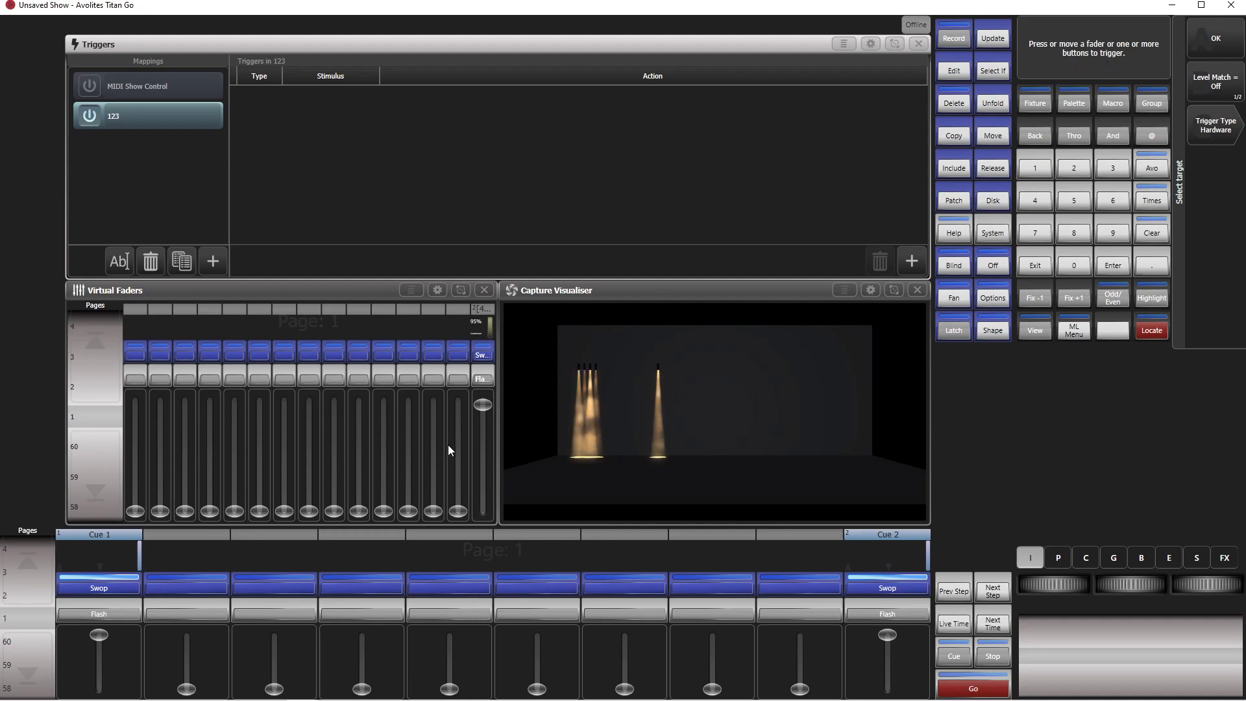
{"action": "left_click_drag", "start_coordinate": [482, 403], "coordinate": [515, 326]}
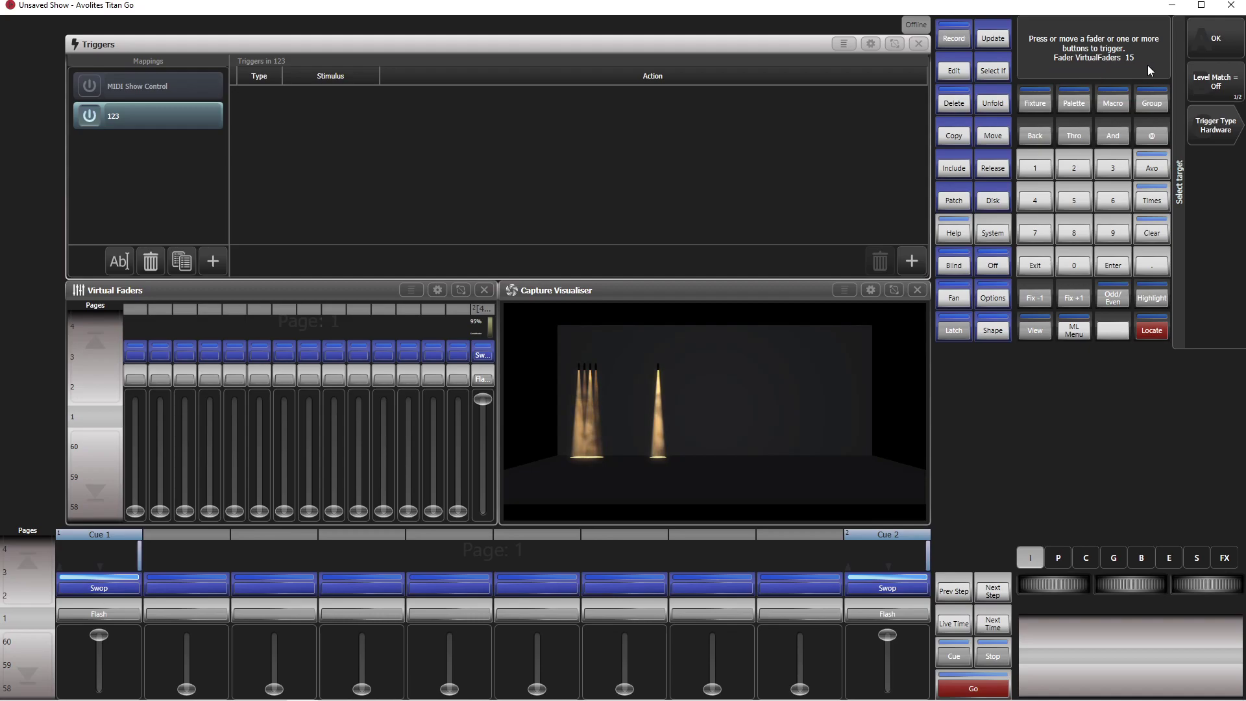
{"action": "left_click", "coordinate": [1217, 40]}
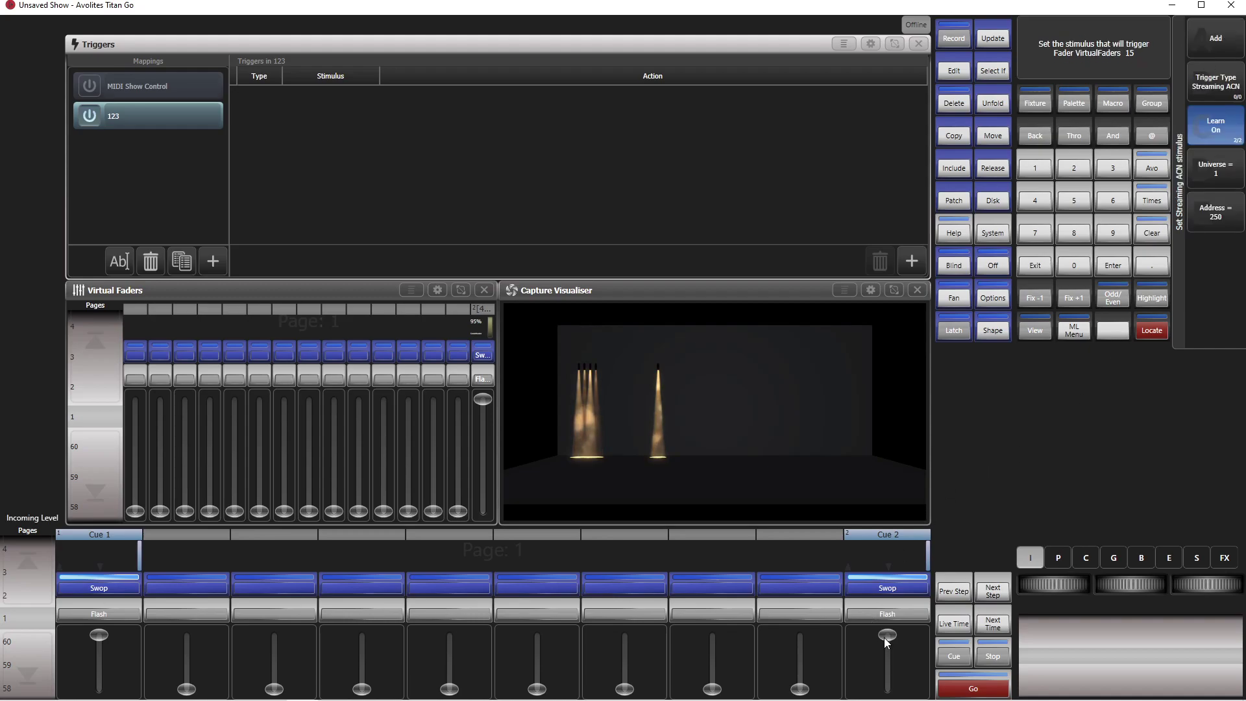
{"action": "left_click_drag", "start_coordinate": [886, 637], "coordinate": [894, 569]}
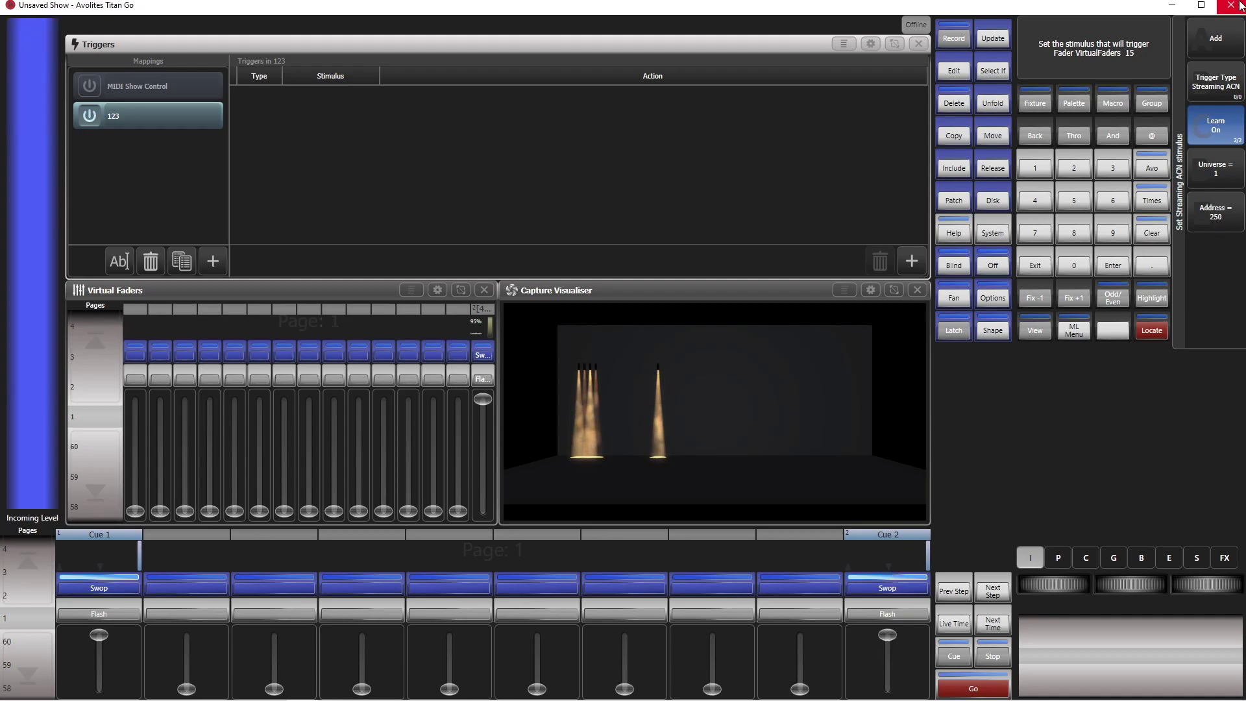
{"action": "left_click", "coordinate": [1224, 47]}
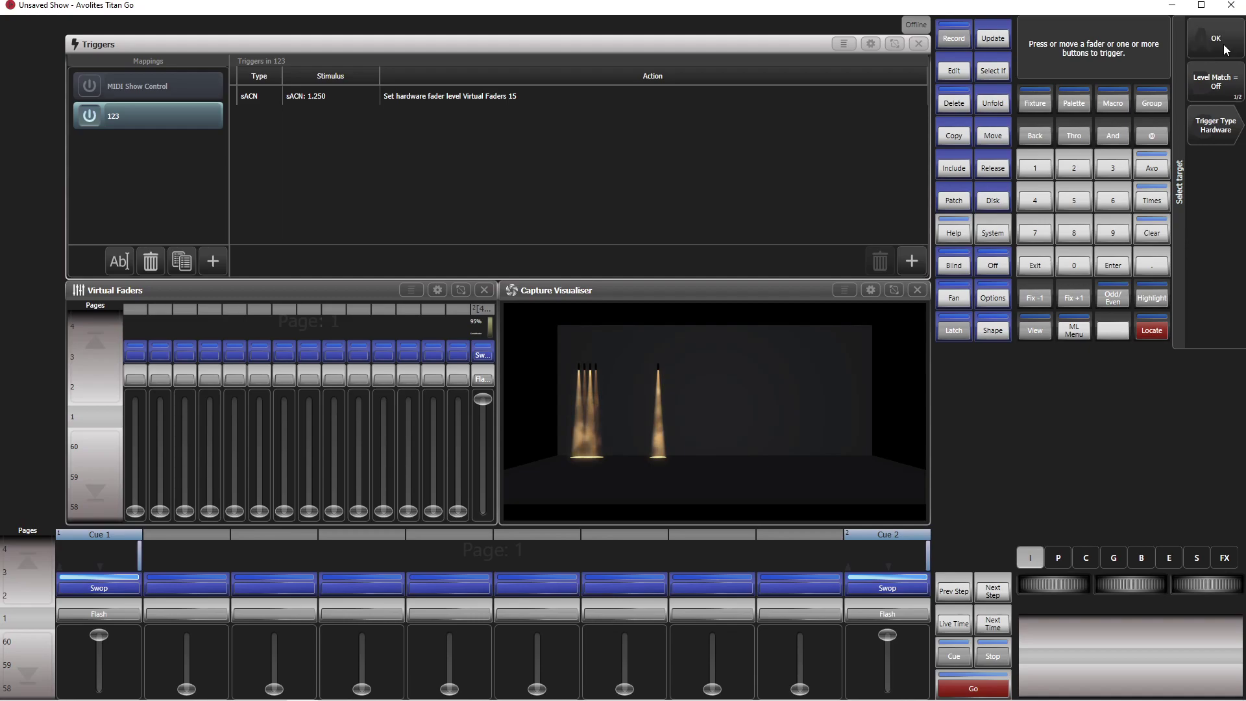
{"action": "left_click", "coordinate": [1038, 265]}
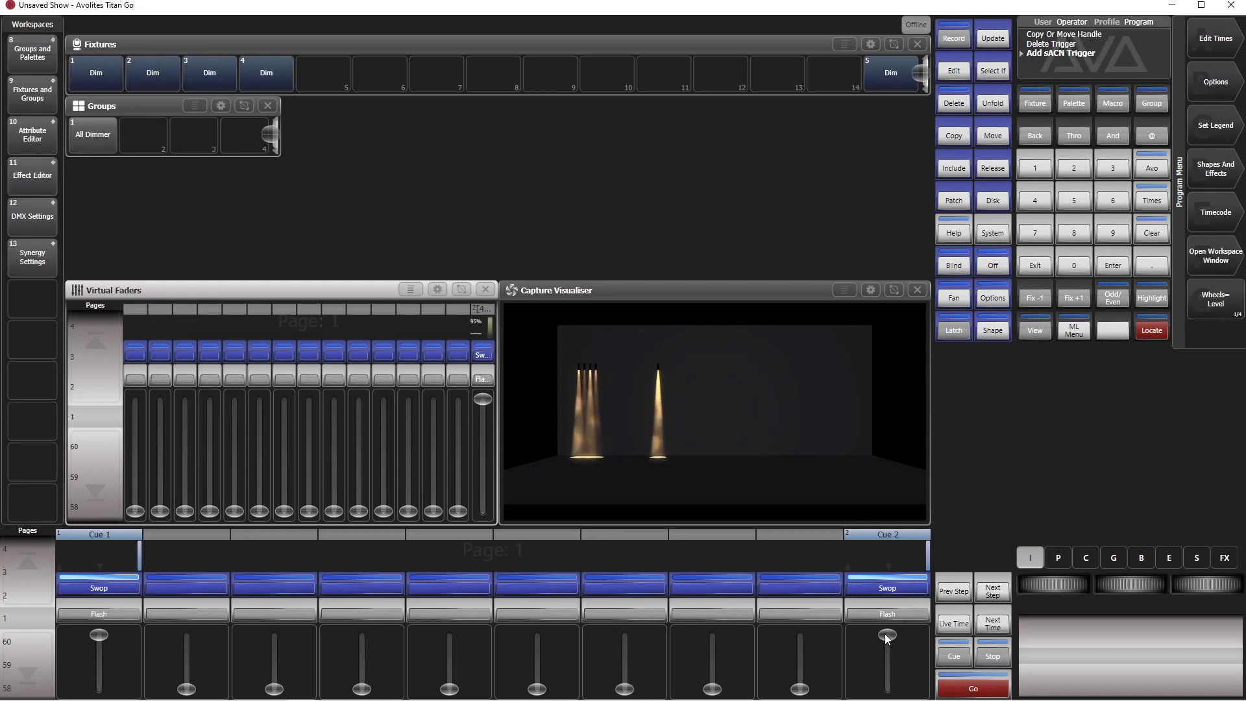
{"action": "left_click_drag", "start_coordinate": [888, 635], "coordinate": [898, 552]}
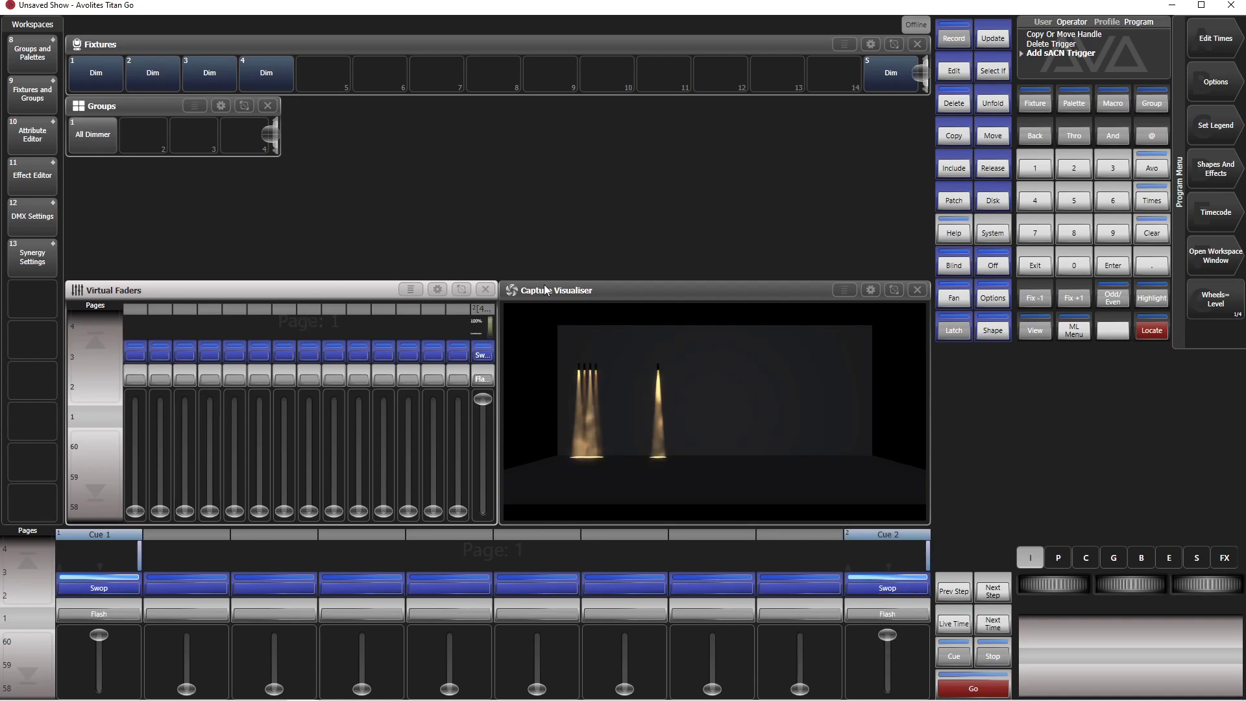
Reduce the Virtual Faders window to 10 faders and move the Cue 2 fader to test the trigger with fader 15 hidden.
{"action": "left_click", "coordinate": [439, 290]}
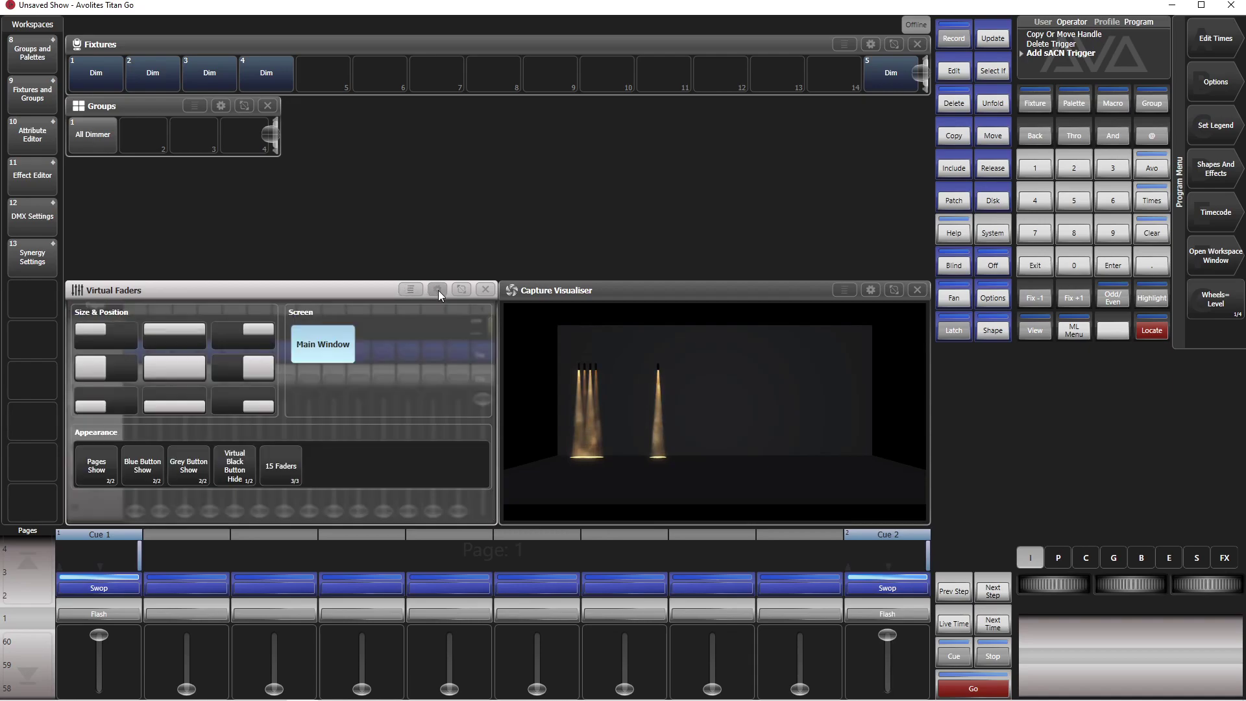
{"action": "left_click", "coordinate": [284, 466]}
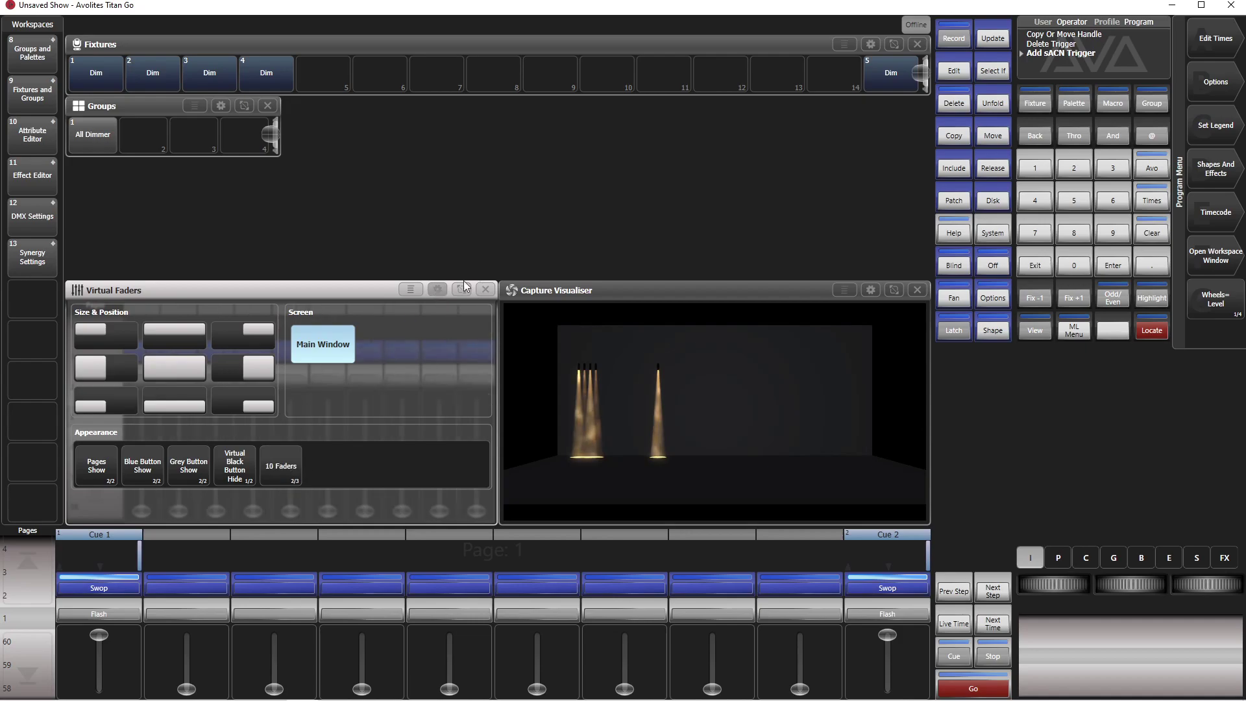
{"action": "left_click", "coordinate": [438, 289]}
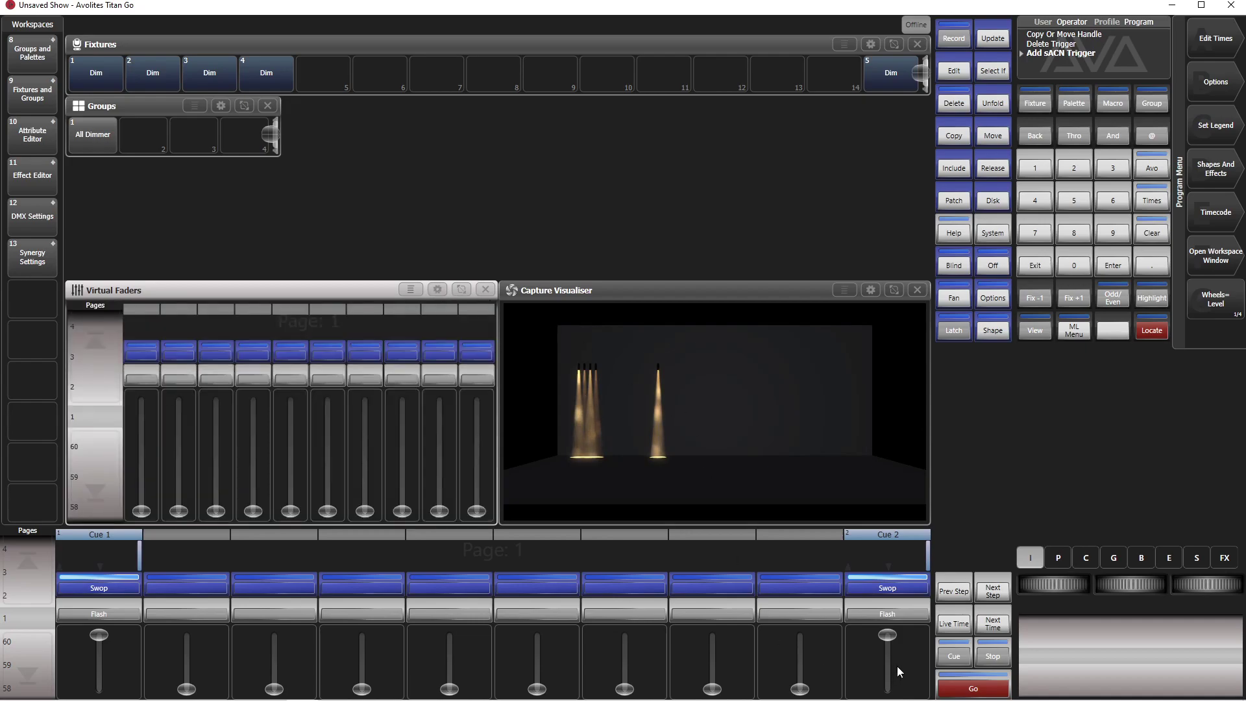
{"action": "left_click_drag", "start_coordinate": [888, 633], "coordinate": [870, 469]}
{"action": "left_click", "coordinate": [880, 583]}
{"action": "left_click", "coordinate": [878, 579]}
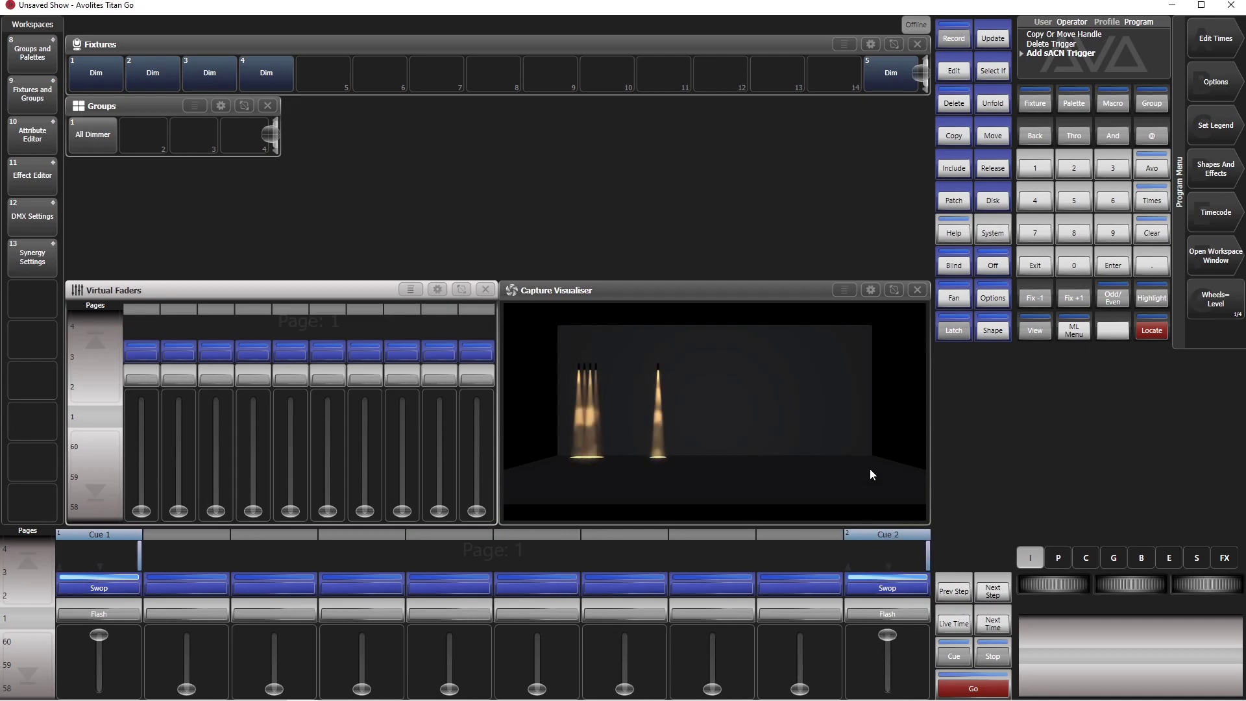
Switch the virtual faders to page 2 and test the trigger again with the Cue 2 fader.
{"action": "left_click", "coordinate": [91, 337]}
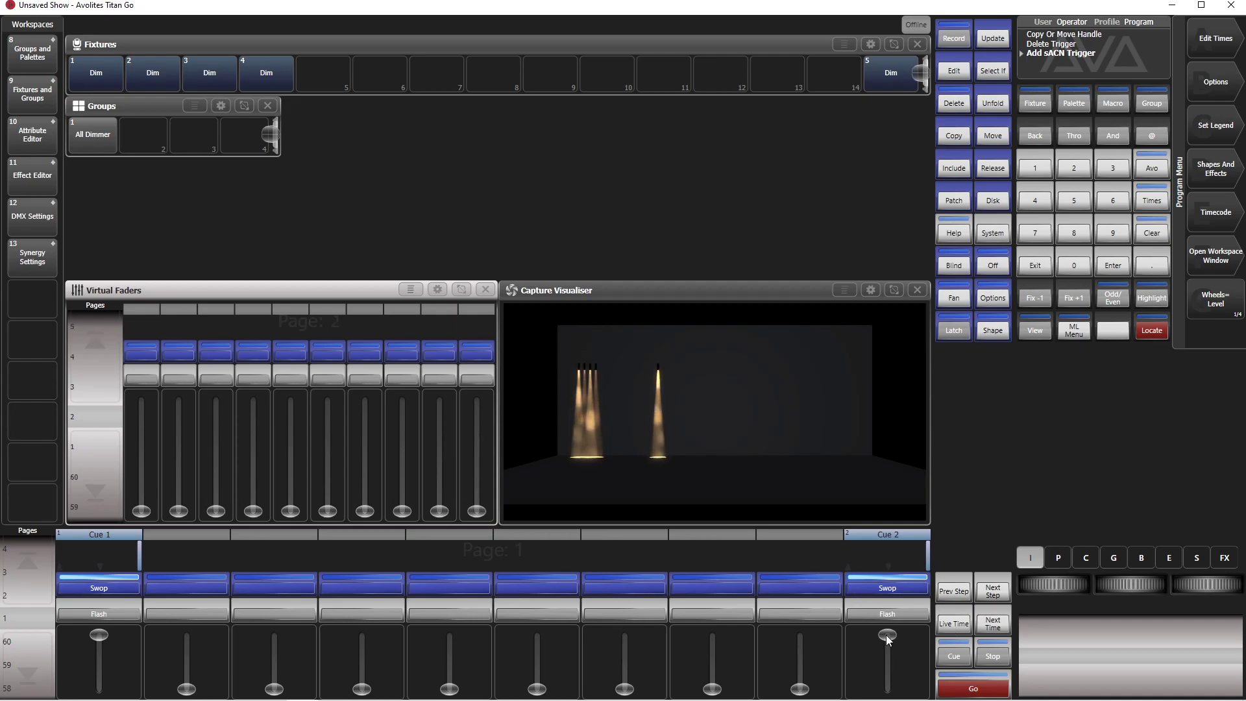
{"action": "left_click_drag", "start_coordinate": [886, 635], "coordinate": [871, 531]}
{"action": "left_click", "coordinate": [875, 602]}
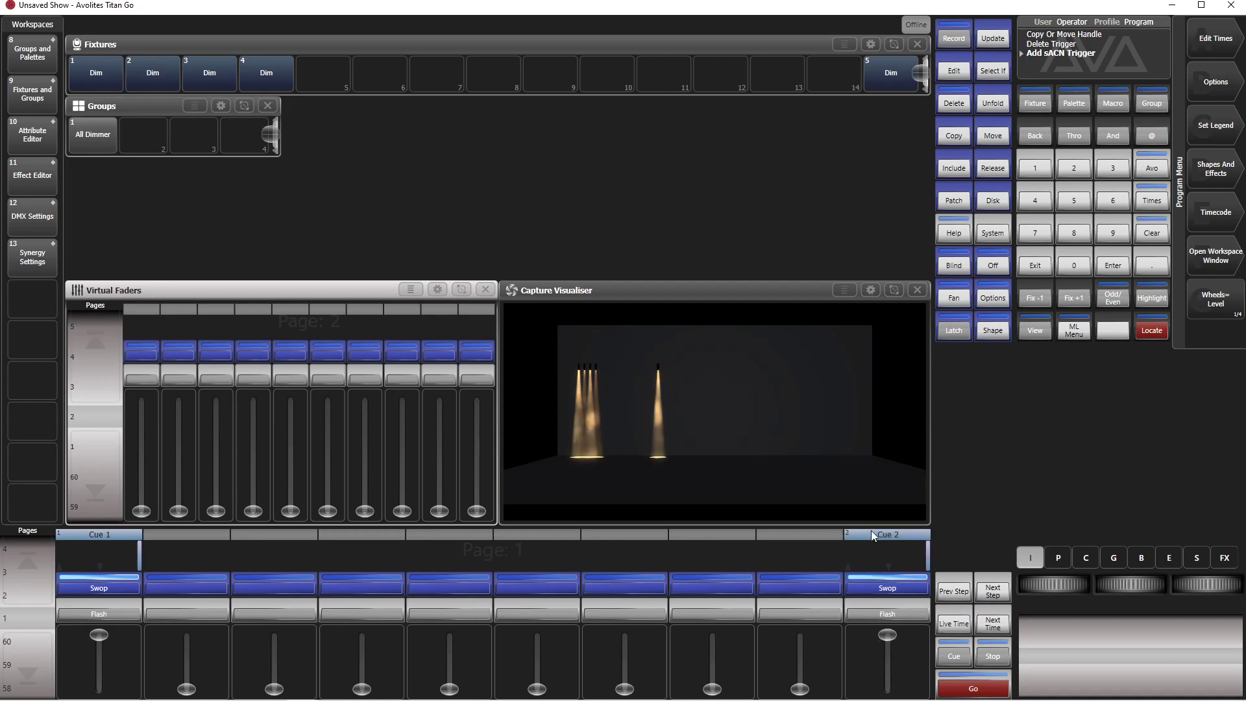
Return the virtual faders to page 1 and set the Virtual Faders window to show 15 faders.
{"action": "left_click", "coordinate": [91, 484]}
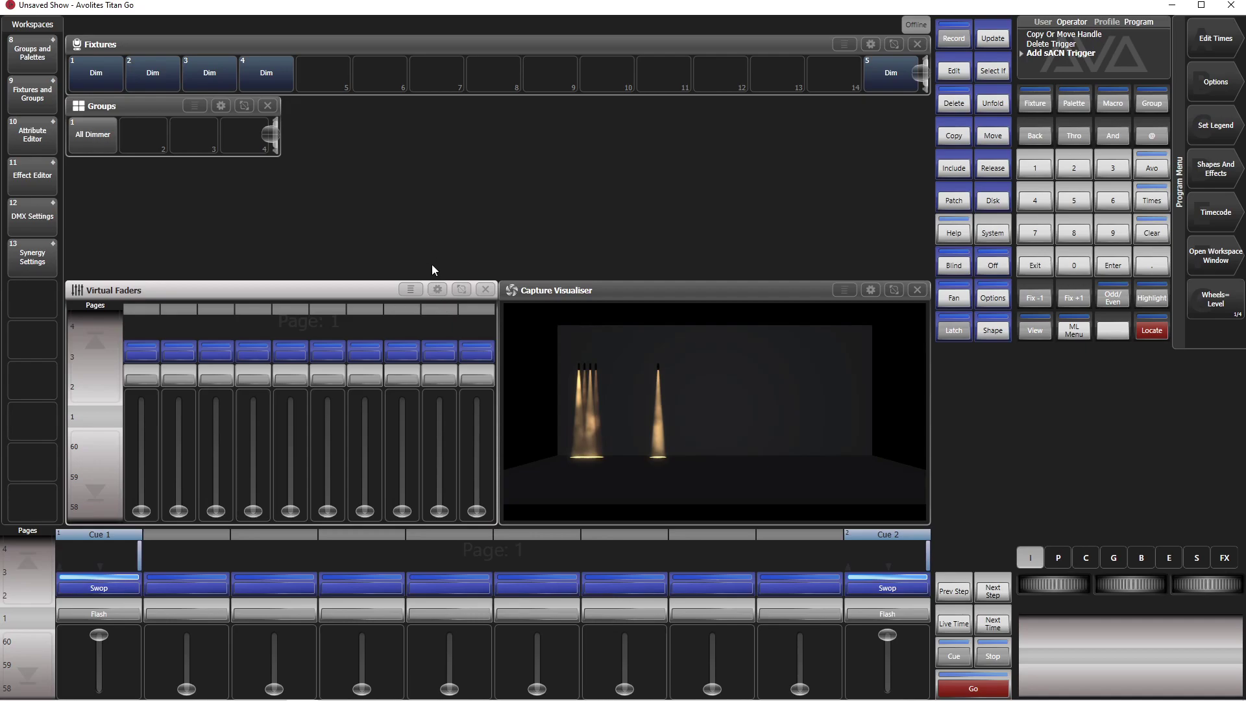
{"action": "left_click", "coordinate": [438, 289]}
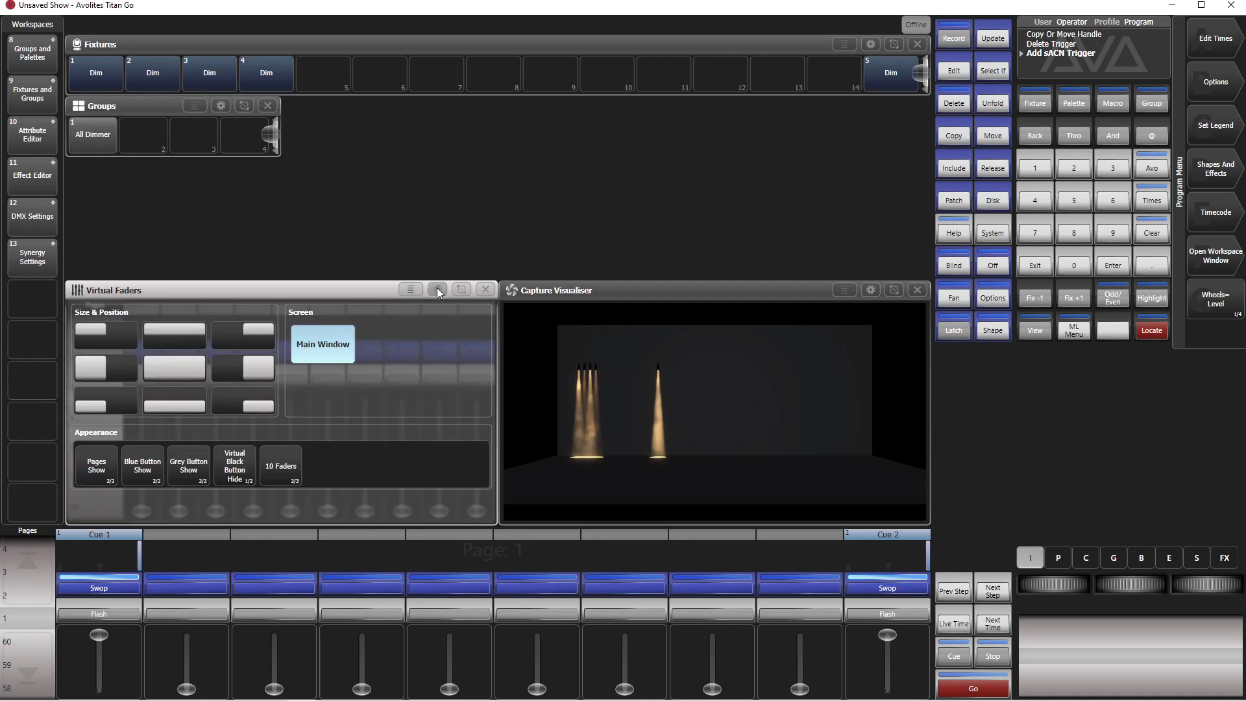
{"action": "left_click", "coordinate": [284, 461]}
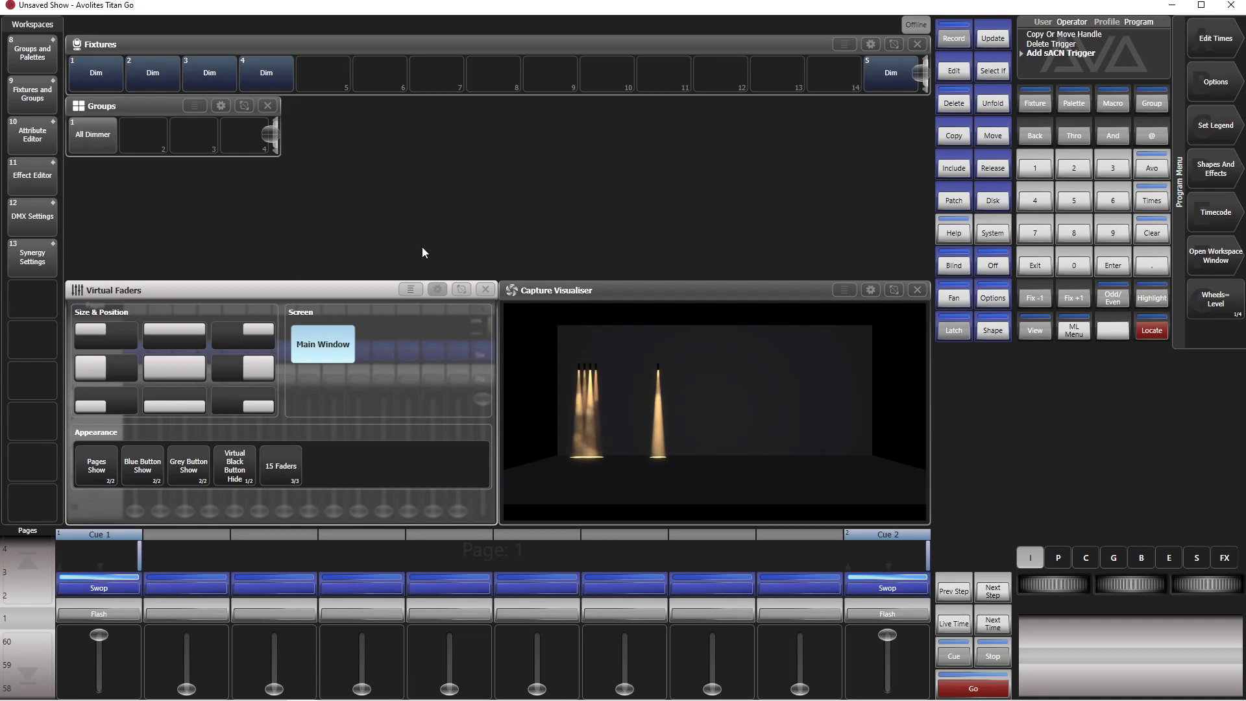
{"action": "left_click", "coordinate": [438, 291]}
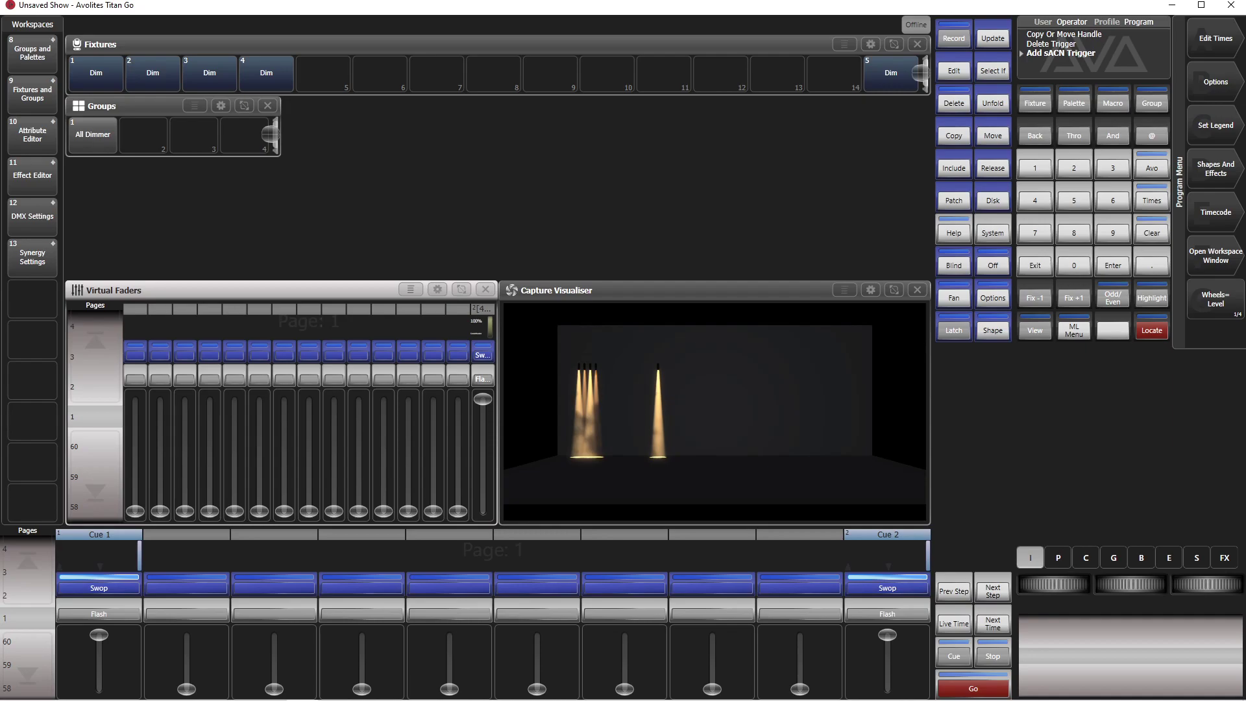
Set Handle Paging to Locked in the handle options of the [4x Dimmers] group on virtual fader 15.
{"action": "left_click", "coordinate": [1203, 84]}
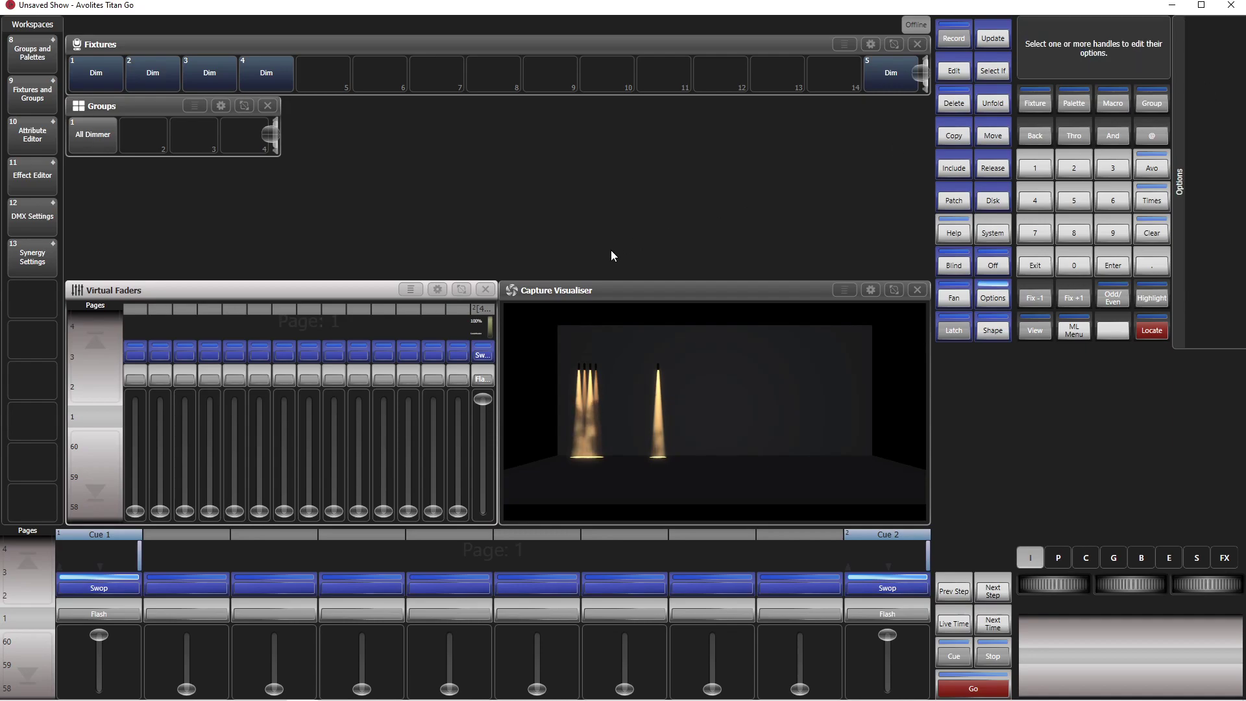
{"action": "left_click", "coordinate": [479, 357]}
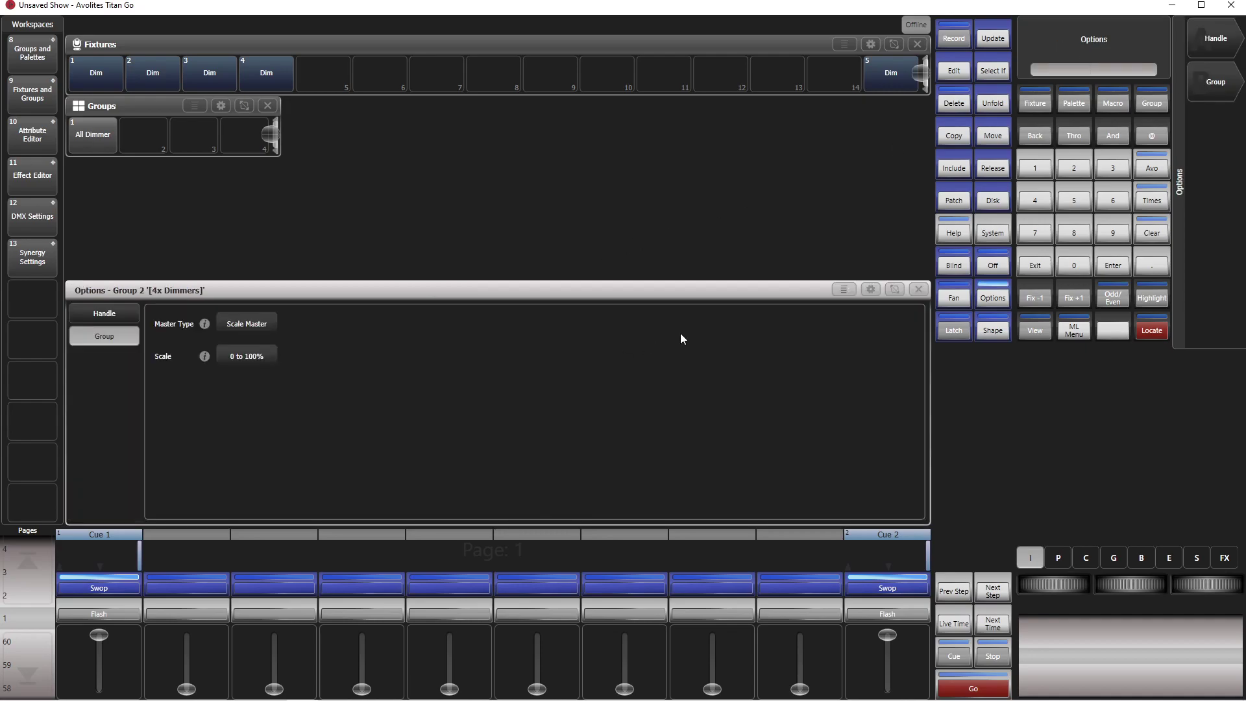
{"action": "left_click", "coordinate": [92, 313]}
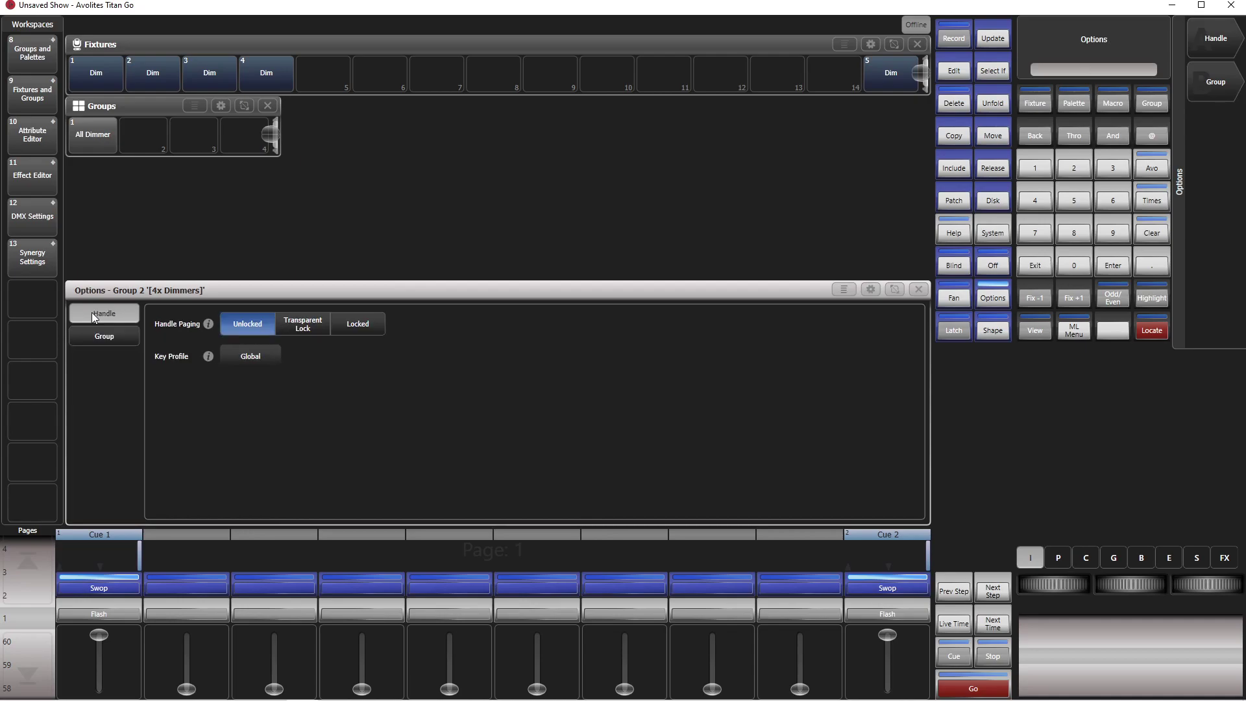
{"action": "left_click", "coordinate": [358, 318]}
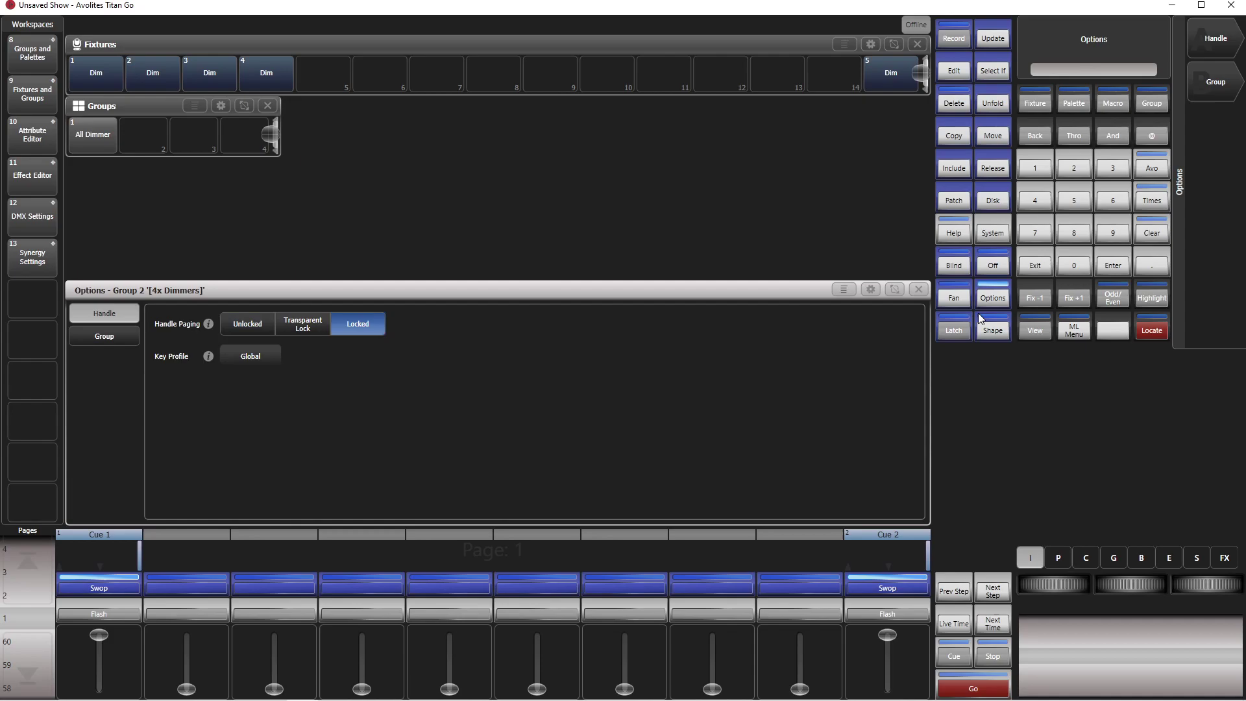
{"action": "key", "text": "Escape"}
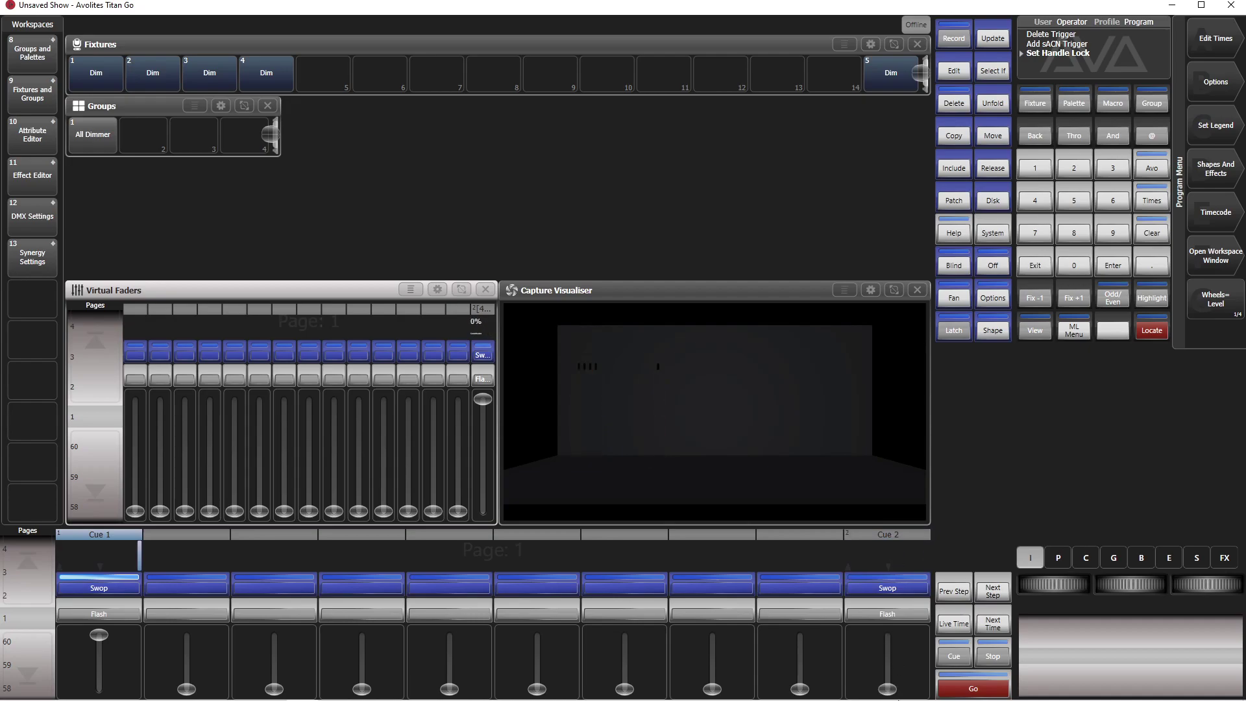
Switch the virtual faders to page 3 and test the locked group master with the Cue 2 fader.
{"action": "left_click", "coordinate": [92, 344]}
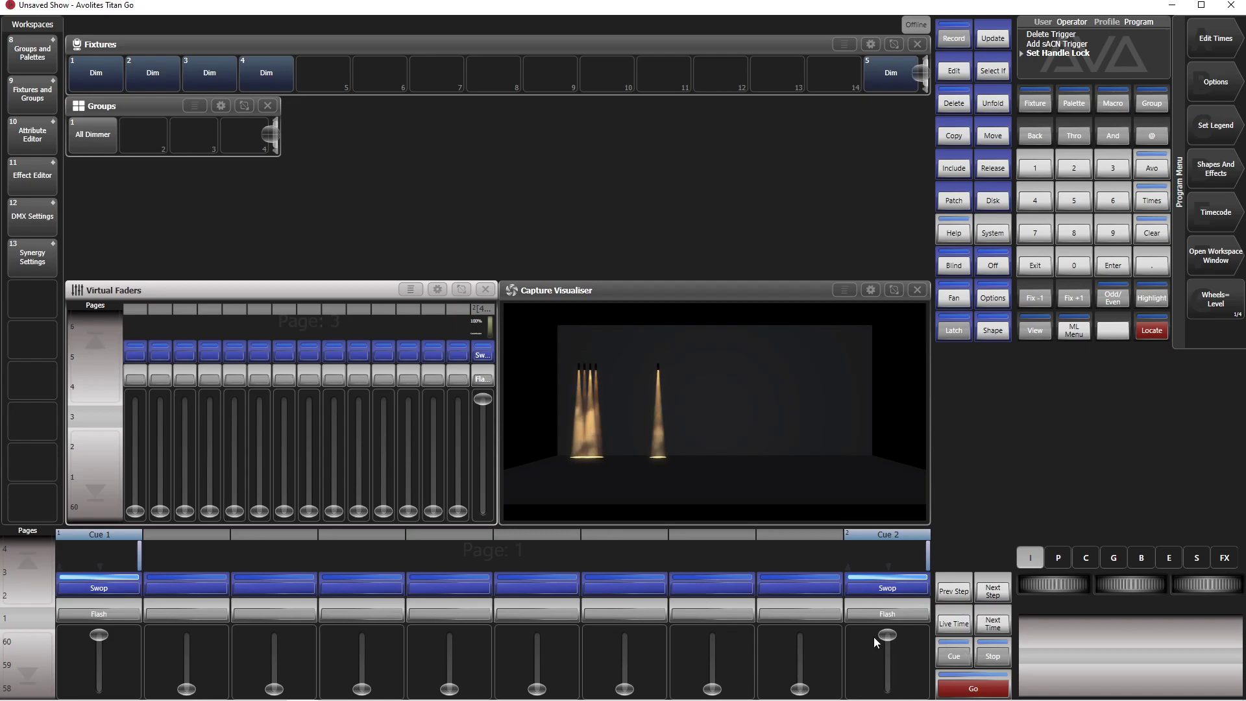
{"action": "mouse_move", "coordinate": [887, 635]}
{"action": "left_mouse_down"}
{"action": "mouse_move", "coordinate": [899, 699]}
{"action": "mouse_move", "coordinate": [887, 635]}
{"action": "left_mouse_up"}
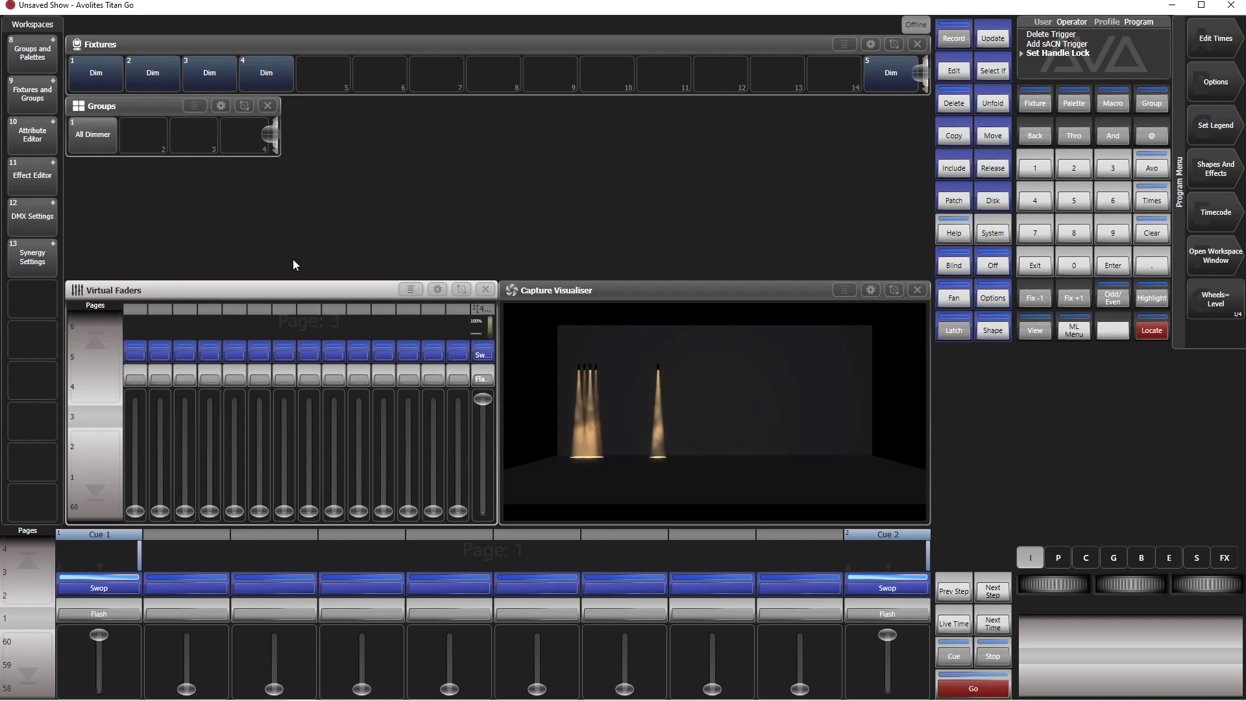
Reduce the Virtual Faders window to 10 faders on page 3 and test the hidden group master with the Cue 2 fader.
{"action": "left_click", "coordinate": [438, 289]}
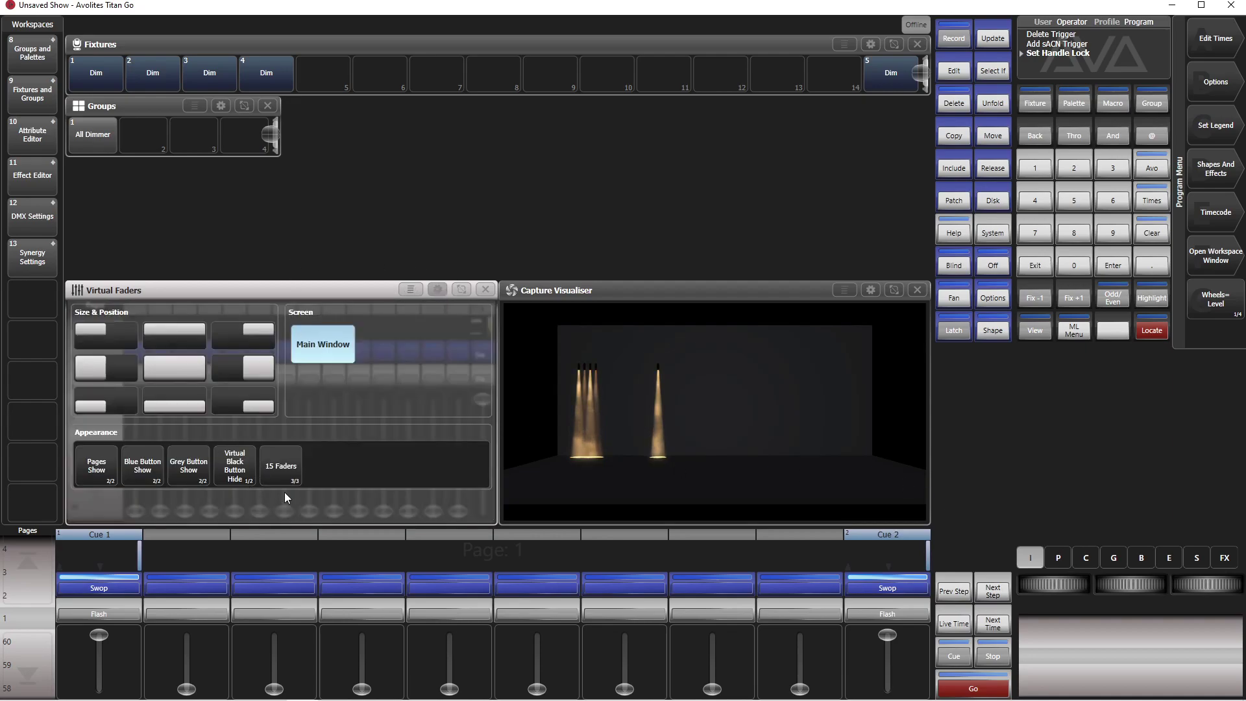
{"action": "left_click", "coordinate": [282, 465]}
{"action": "left_click", "coordinate": [282, 466]}
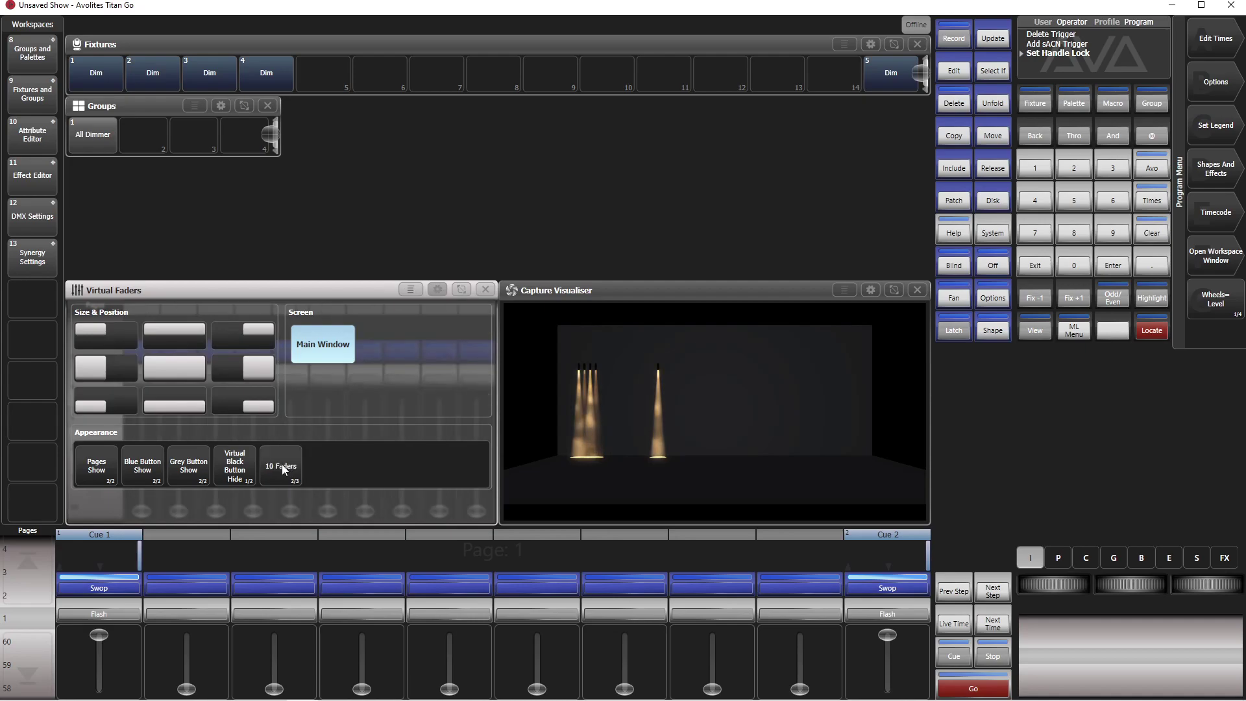
{"action": "left_click", "coordinate": [437, 290]}
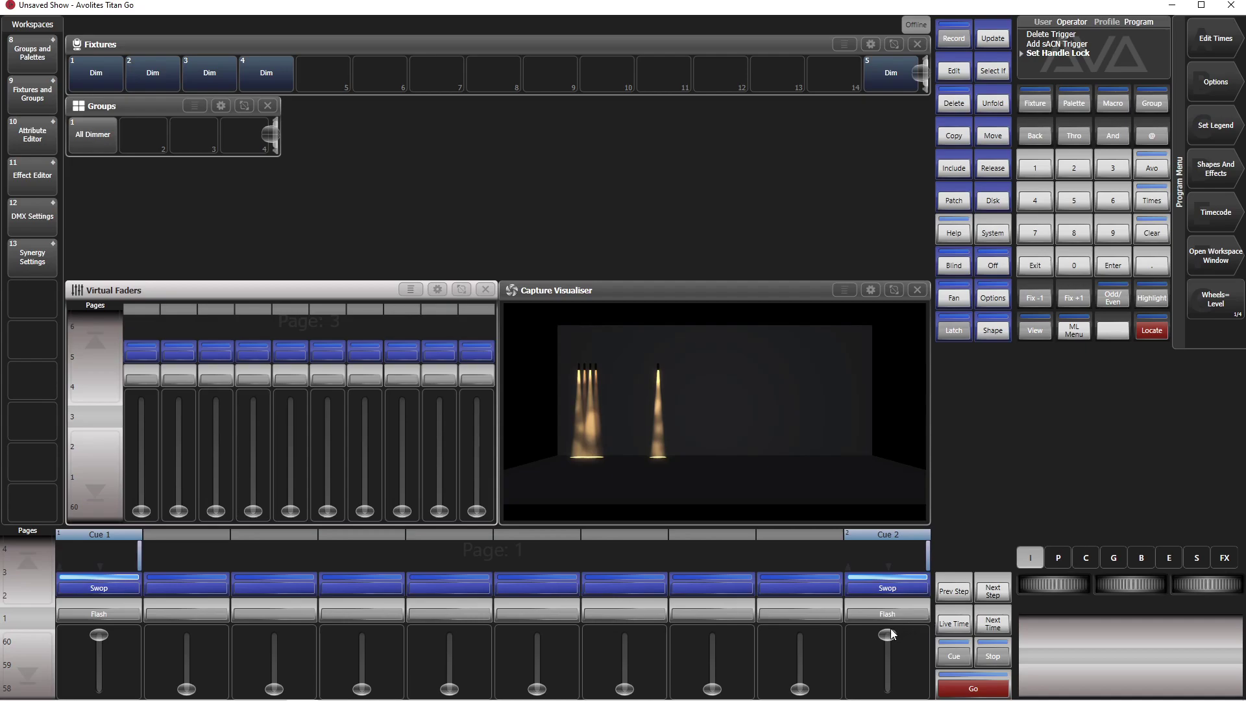
{"action": "mouse_move", "coordinate": [891, 638]}
{"action": "left_mouse_down"}
{"action": "mouse_move", "coordinate": [884, 689]}
{"action": "mouse_move", "coordinate": [888, 635]}
{"action": "left_mouse_up"}
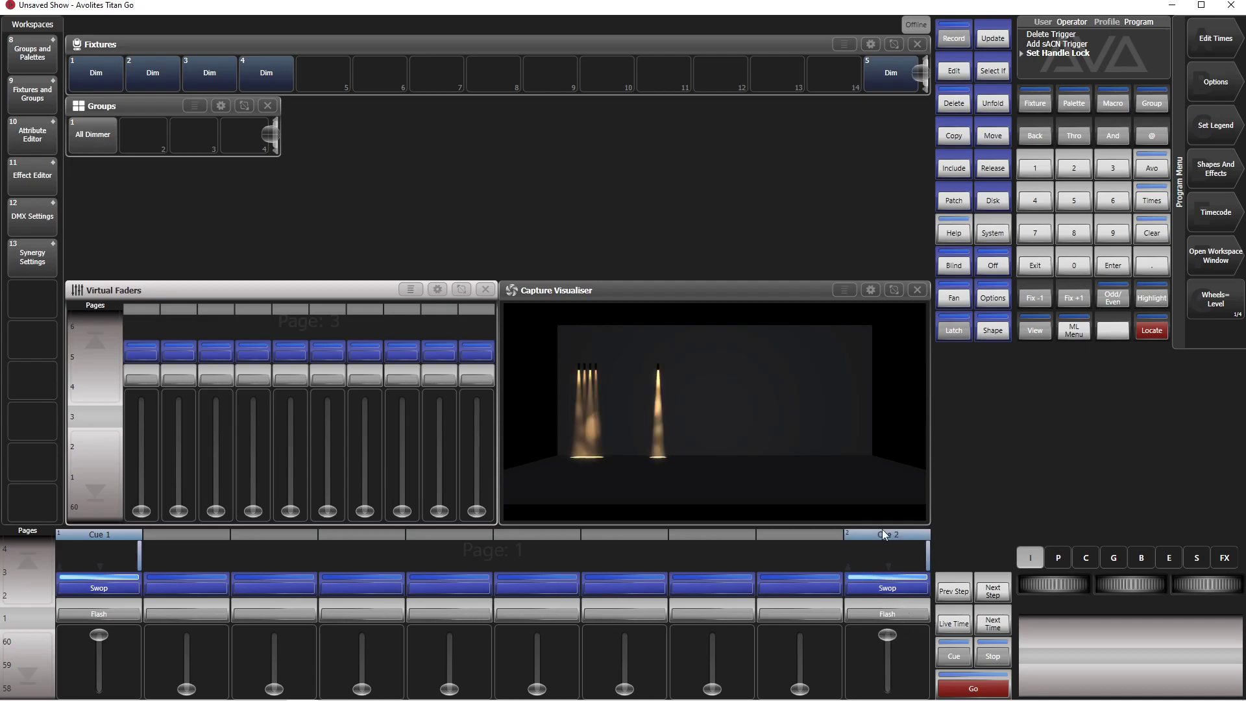